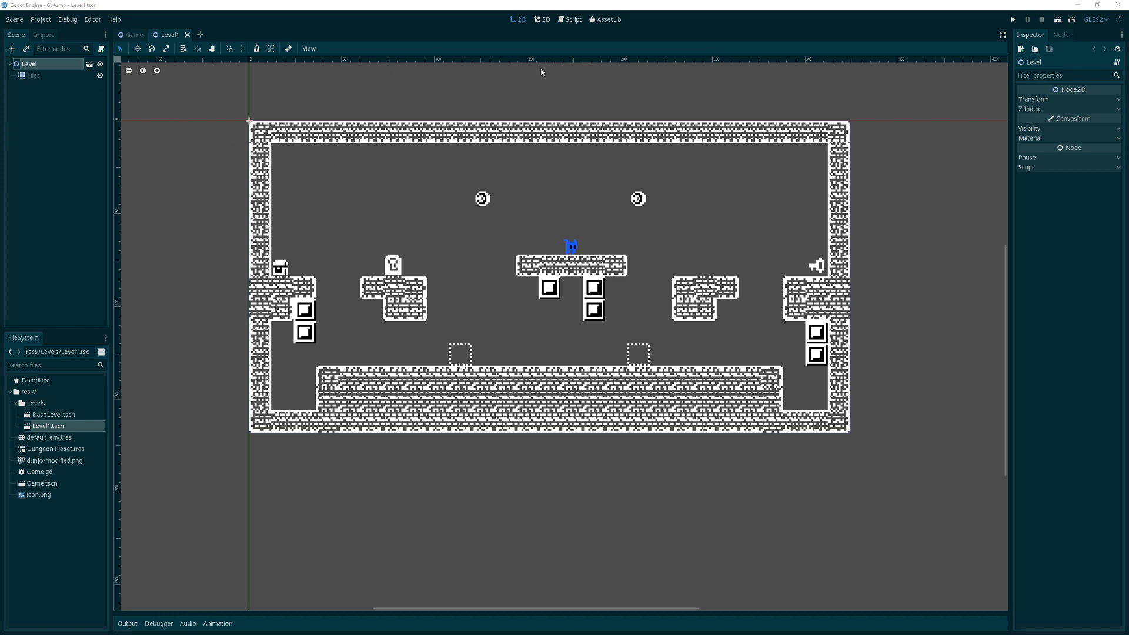
# Step: Open the Tiles node's tile set in an enlarged TileSet editor, showing the AutoStone tile's collision view and its properties
pyautogui.click(61, 77)
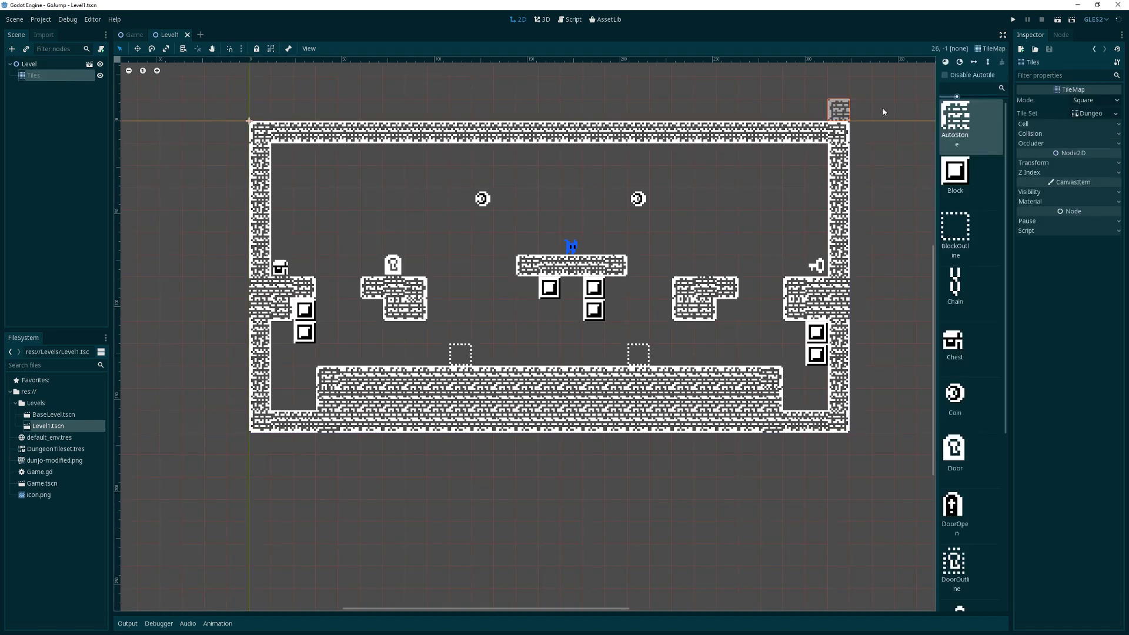
pyautogui.click(1093, 113)
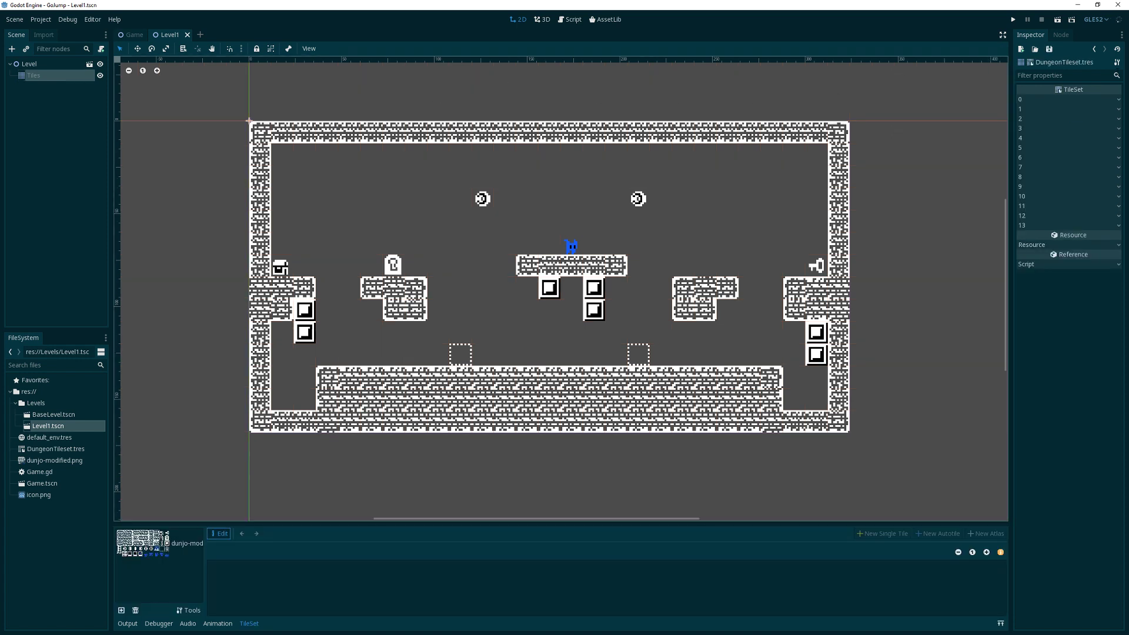
pyautogui.click(998, 623)
pyautogui.click(159, 51)
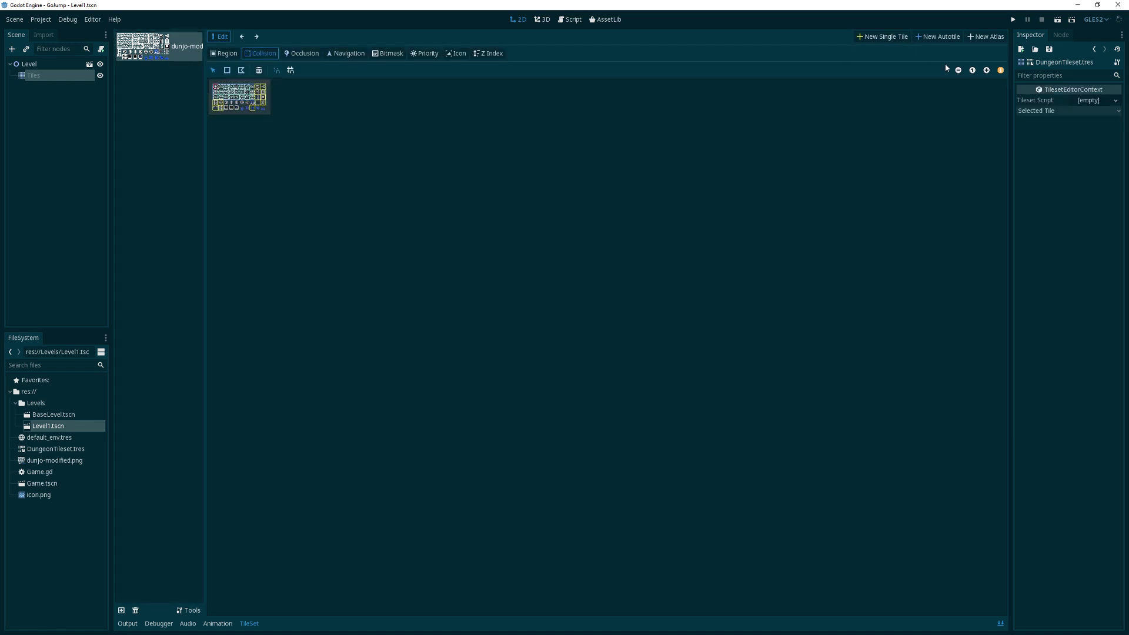
pyautogui.click(987, 70)
pyautogui.click(987, 71)
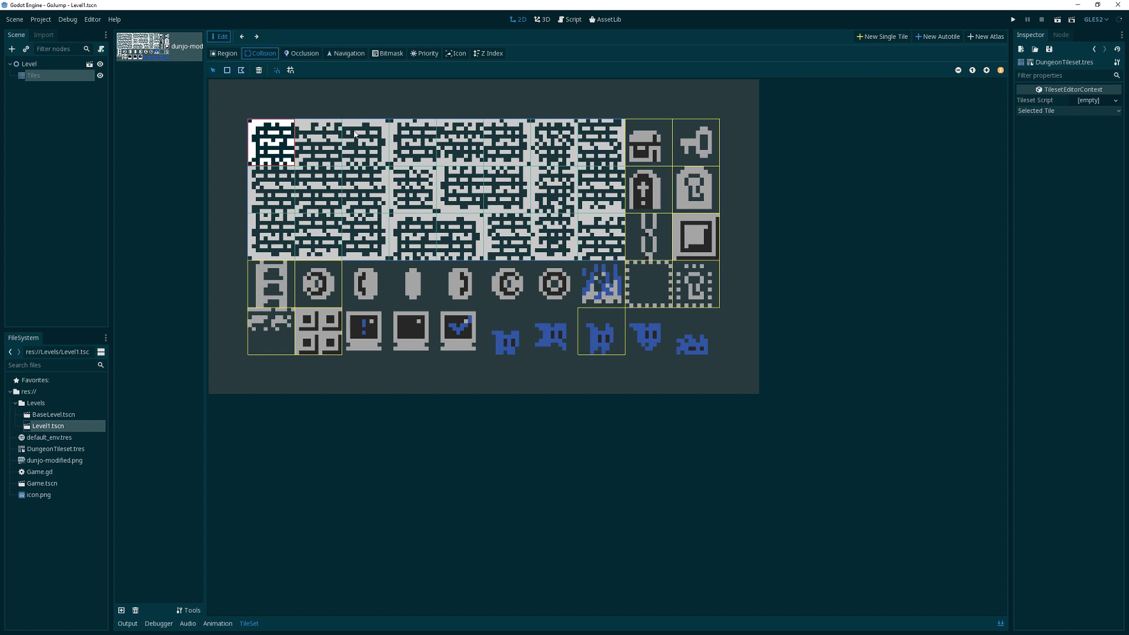
pyautogui.click(1039, 111)
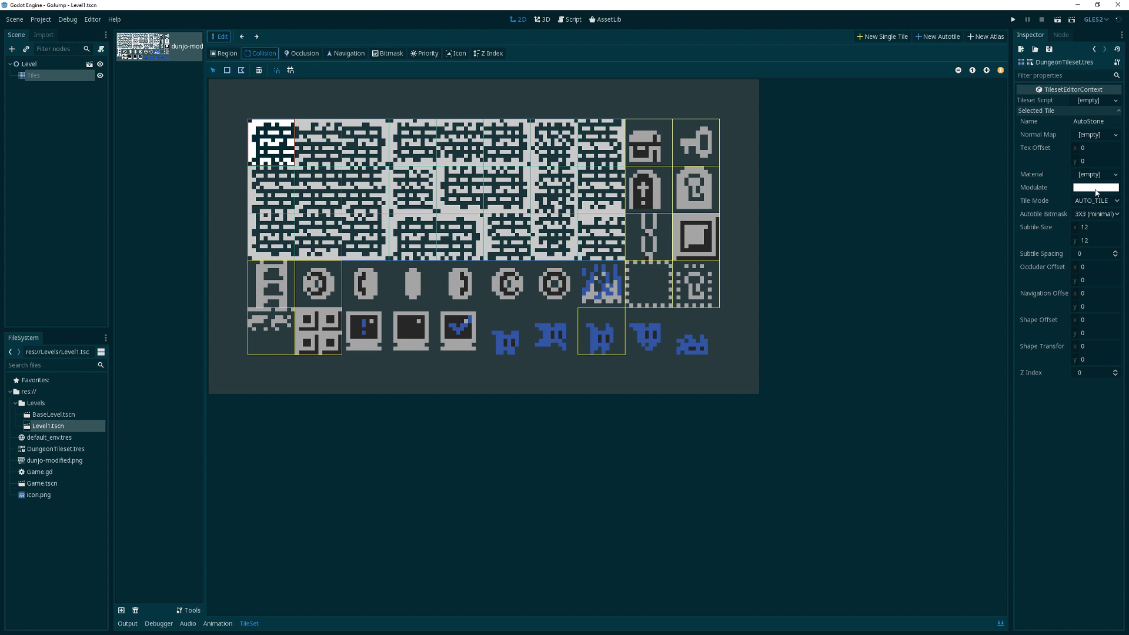
# Step: Add full-size rectangular collision shapes to the first three AutoStone subtiles in the top row
pyautogui.click(227, 70)
pyautogui.click(271, 151)
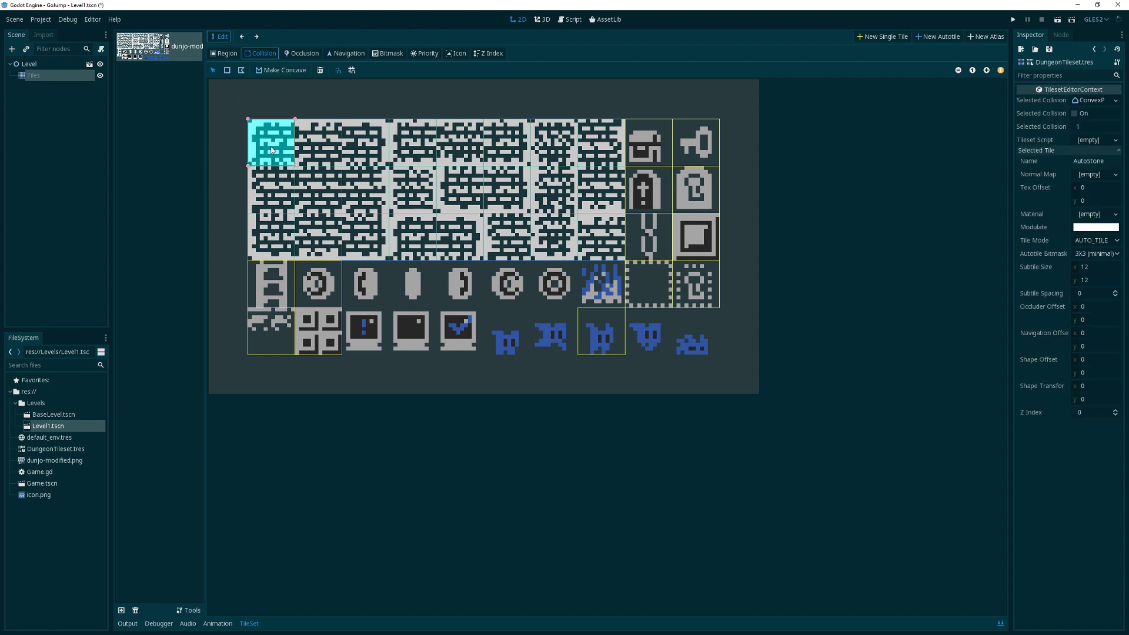
pyautogui.click(298, 122)
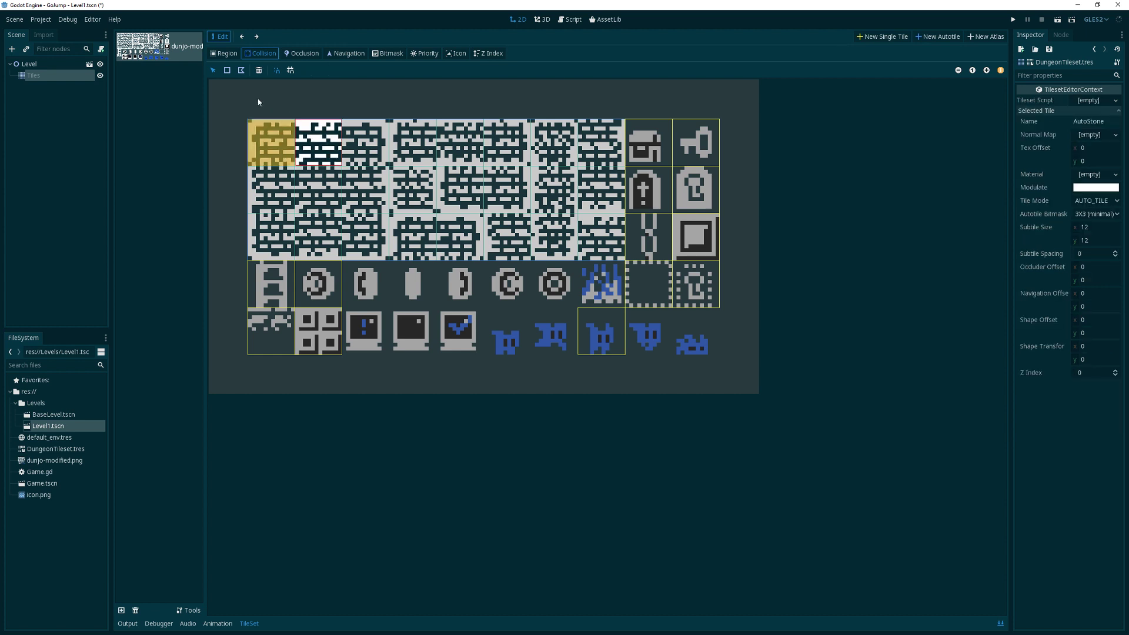
pyautogui.click(309, 135)
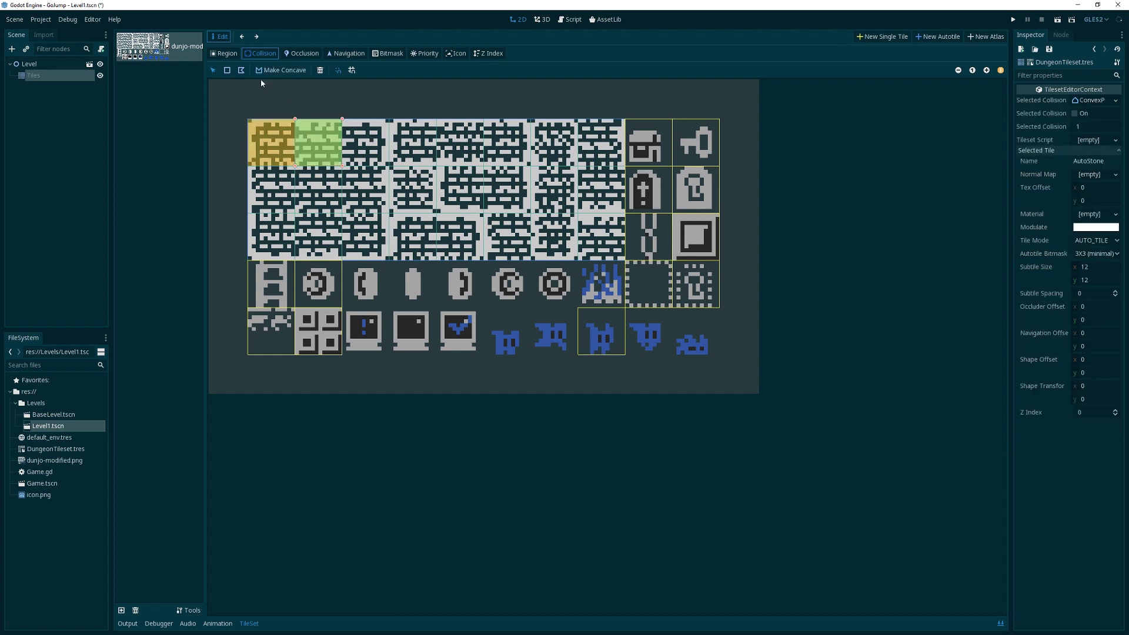
pyautogui.click(359, 141)
pyautogui.click(229, 71)
pyautogui.click(364, 141)
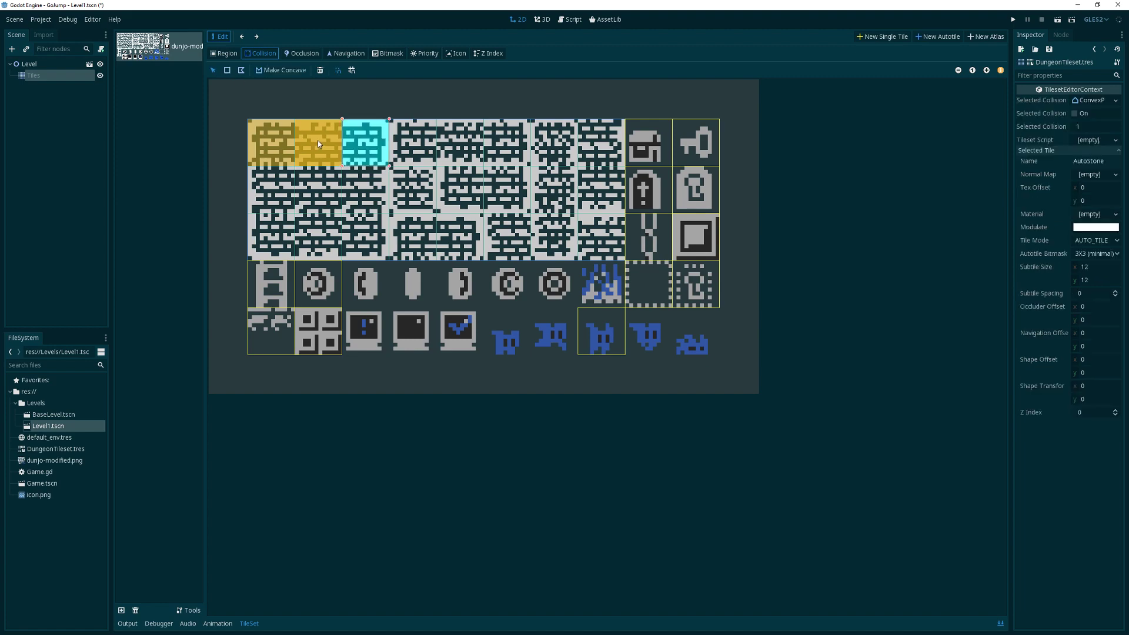
# Step: Try to delete the collision shape of the second AutoStone subtile in the top row
pyautogui.click(318, 132)
pyautogui.press('Delete')
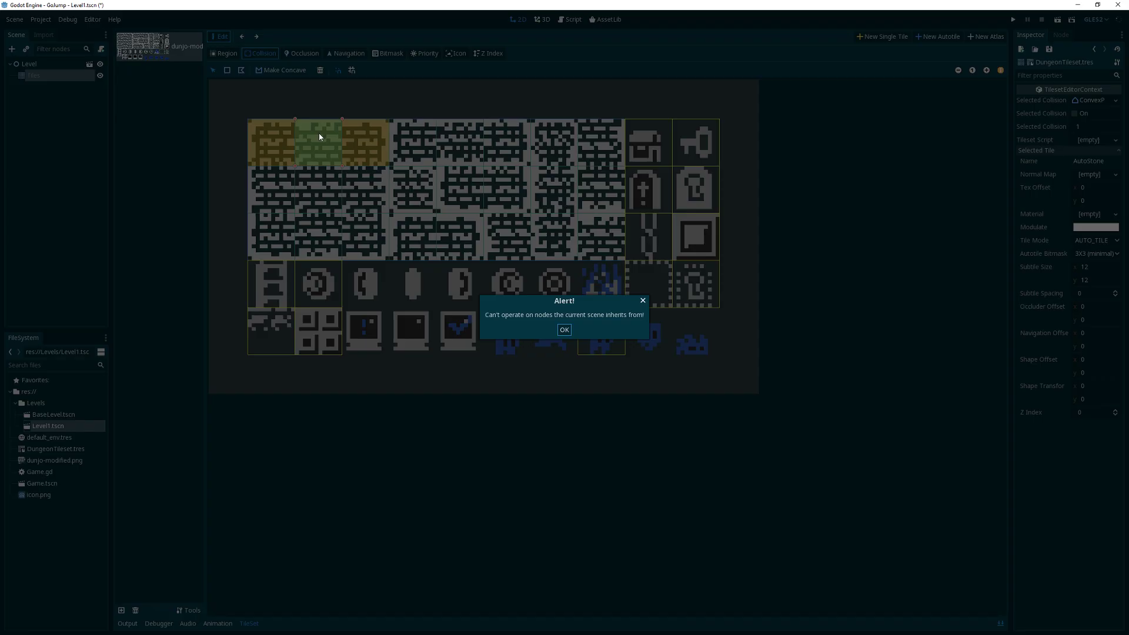
pyautogui.click(563, 330)
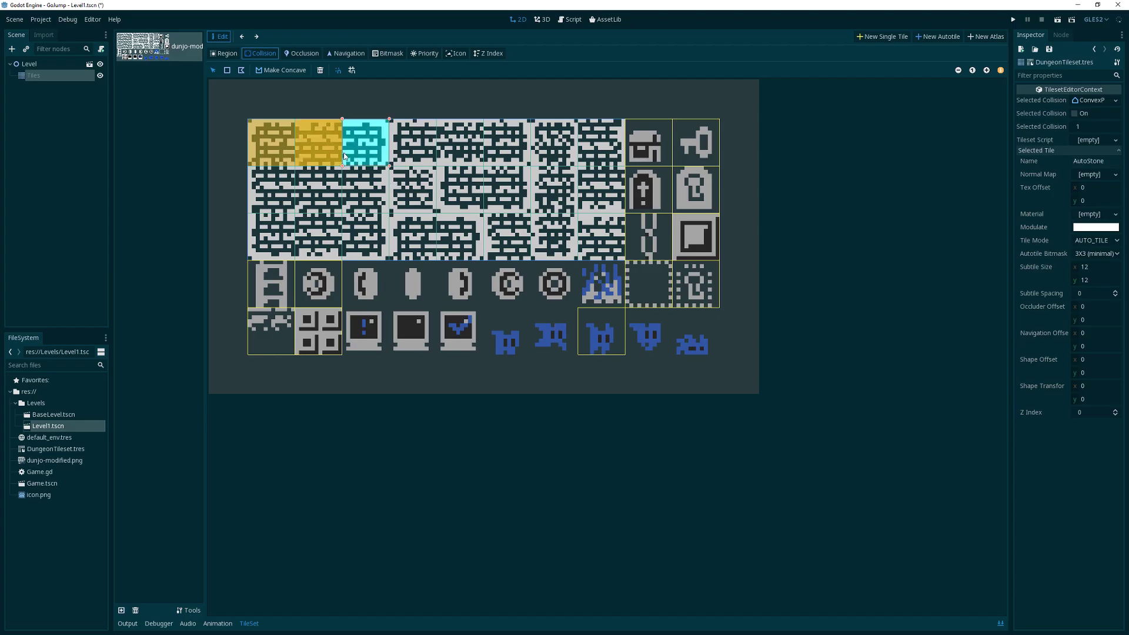
pyautogui.press('Delete')
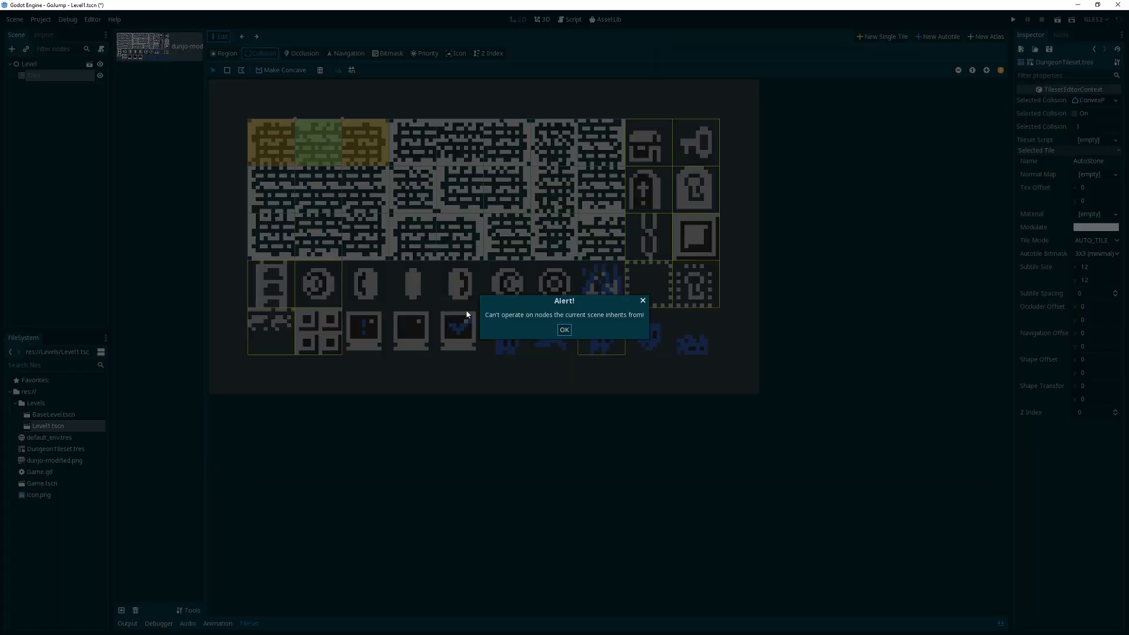
pyautogui.click(563, 330)
pyautogui.press('Delete')
pyautogui.click(564, 330)
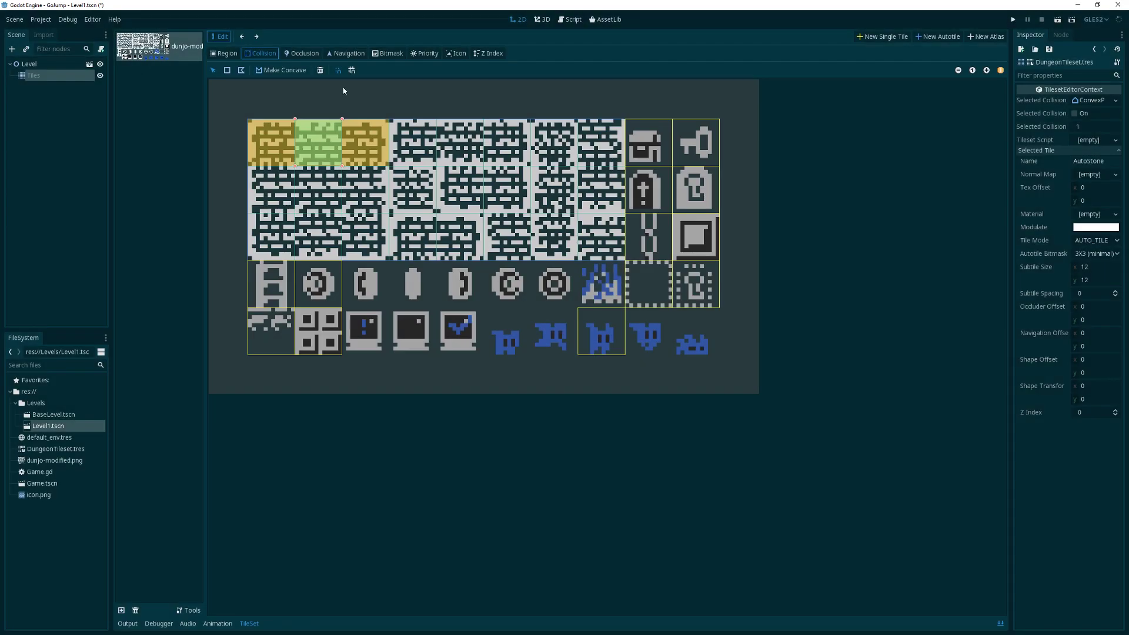
pyautogui.click(320, 70)
pyautogui.click(256, 123)
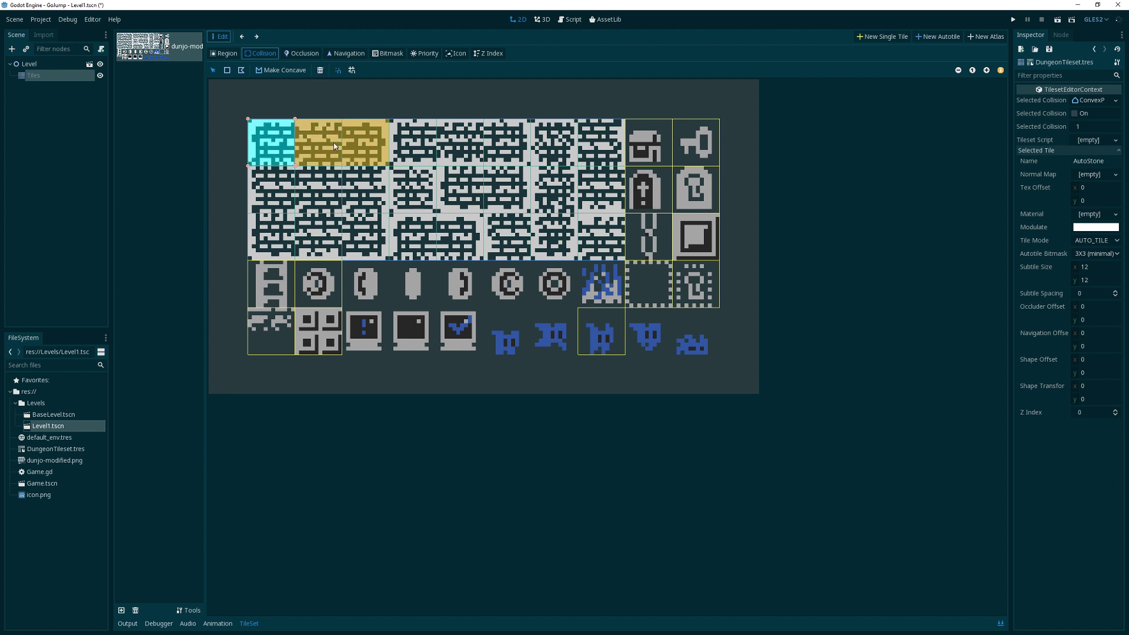
pyautogui.click(353, 144)
# Step: Add full-size rectangular collision shapes to the fourth, fifth and sixth AutoStone subtiles in the top row
pyautogui.click(414, 146)
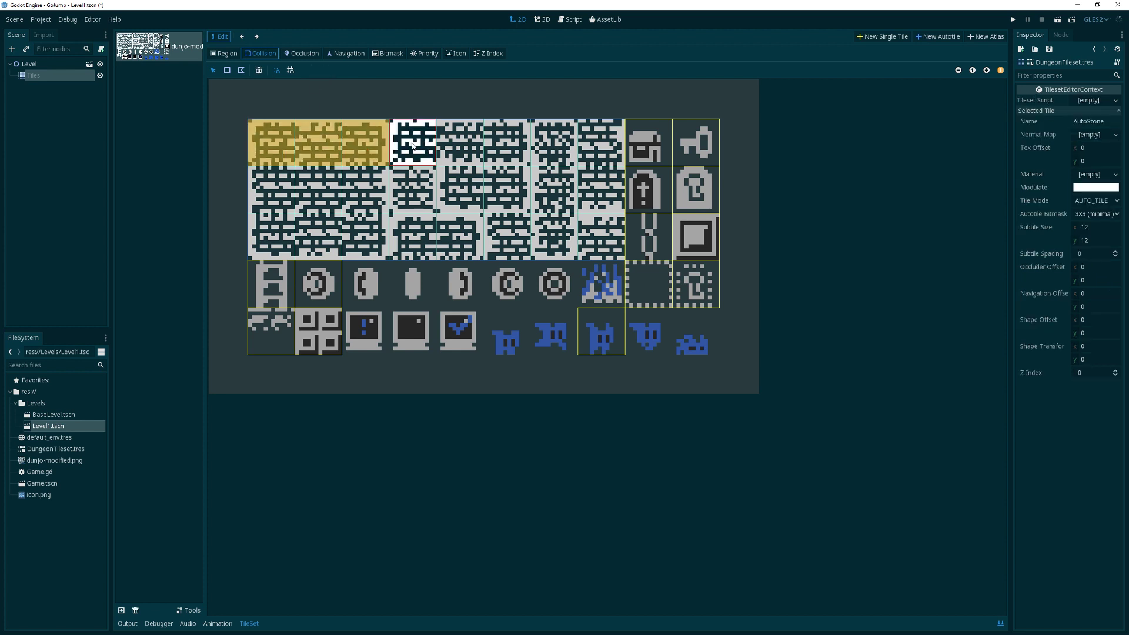
pyautogui.click(412, 138)
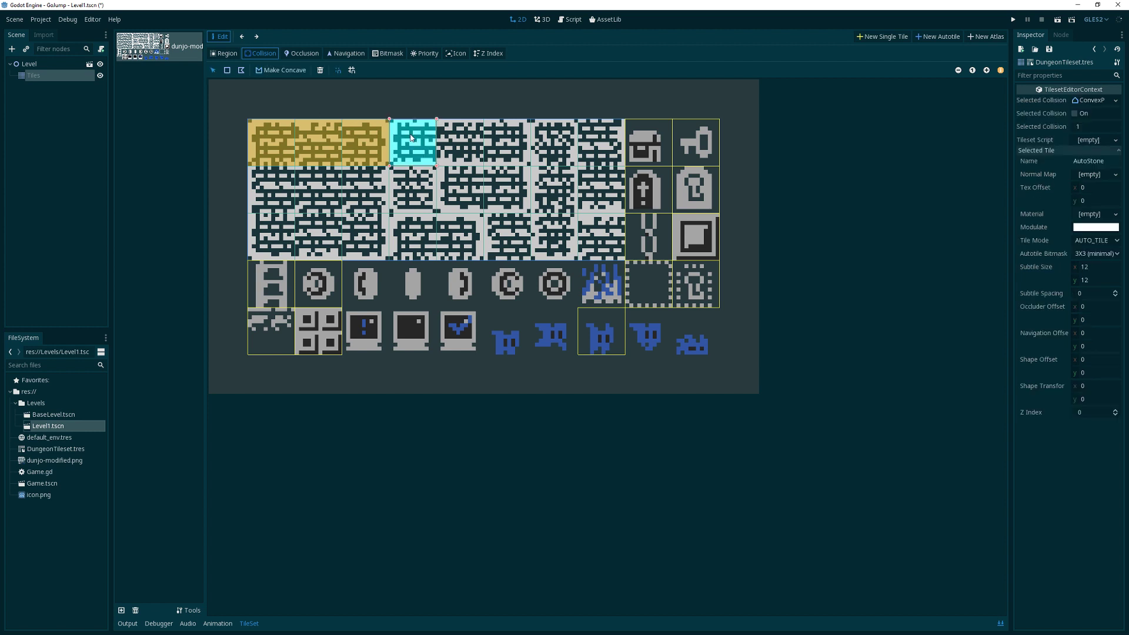
pyautogui.click(466, 130)
pyautogui.click(227, 70)
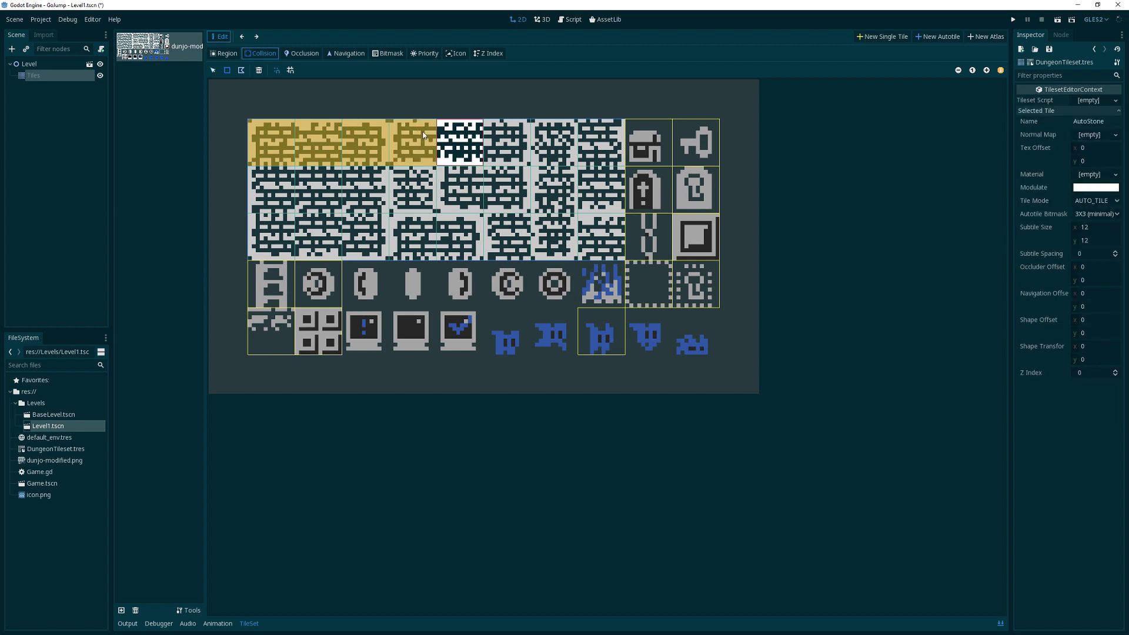
pyautogui.click(454, 132)
pyautogui.click(506, 138)
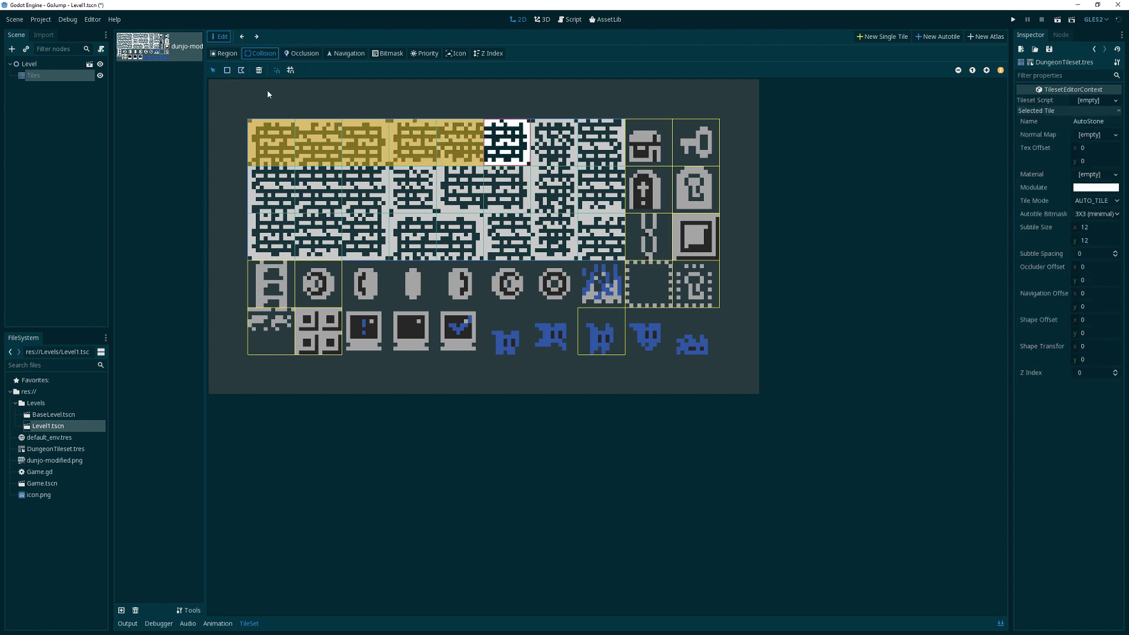
pyautogui.click(517, 144)
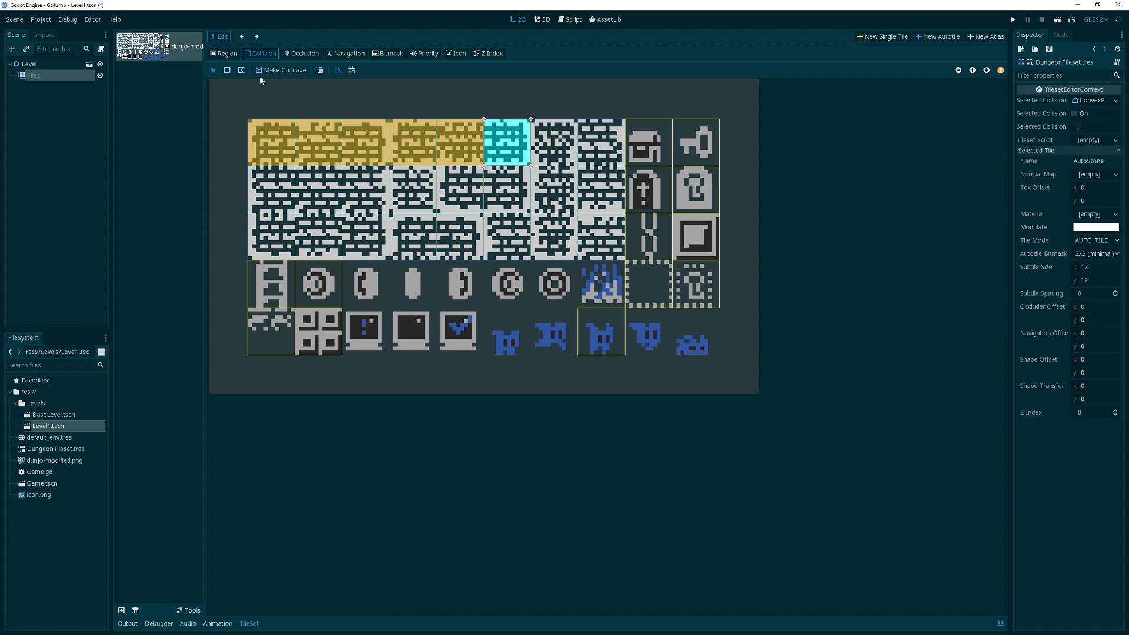
# Step: Add full-size rectangular collision shapes to the seventh and eighth AutoStone subtiles in the top row
pyautogui.click(548, 141)
pyautogui.click(227, 70)
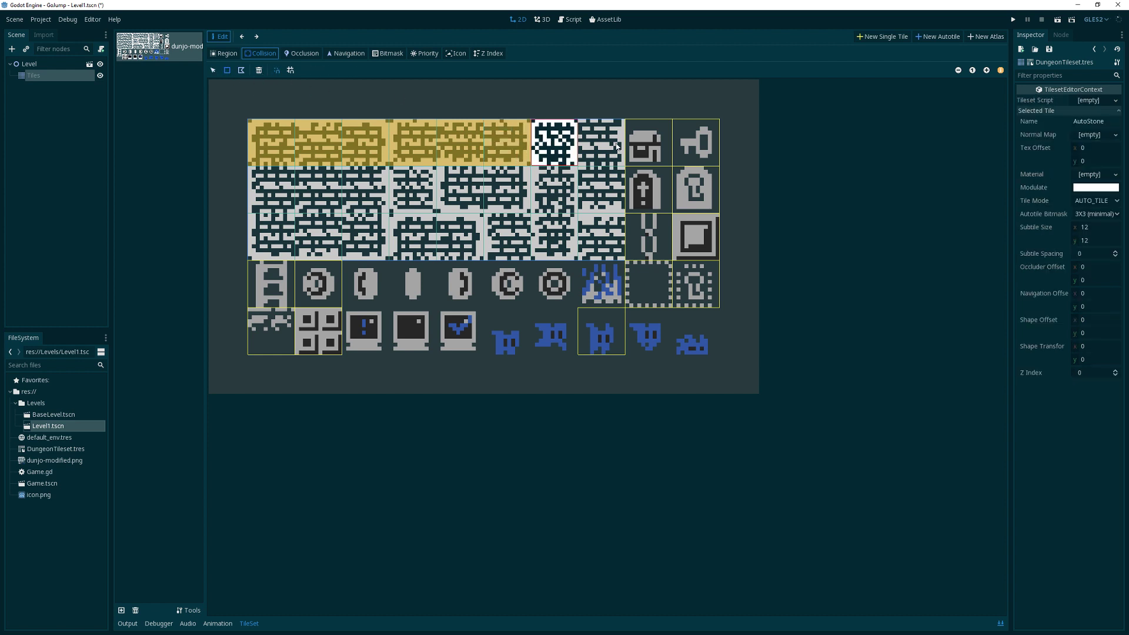
pyautogui.click(570, 147)
pyautogui.click(611, 147)
pyautogui.click(227, 70)
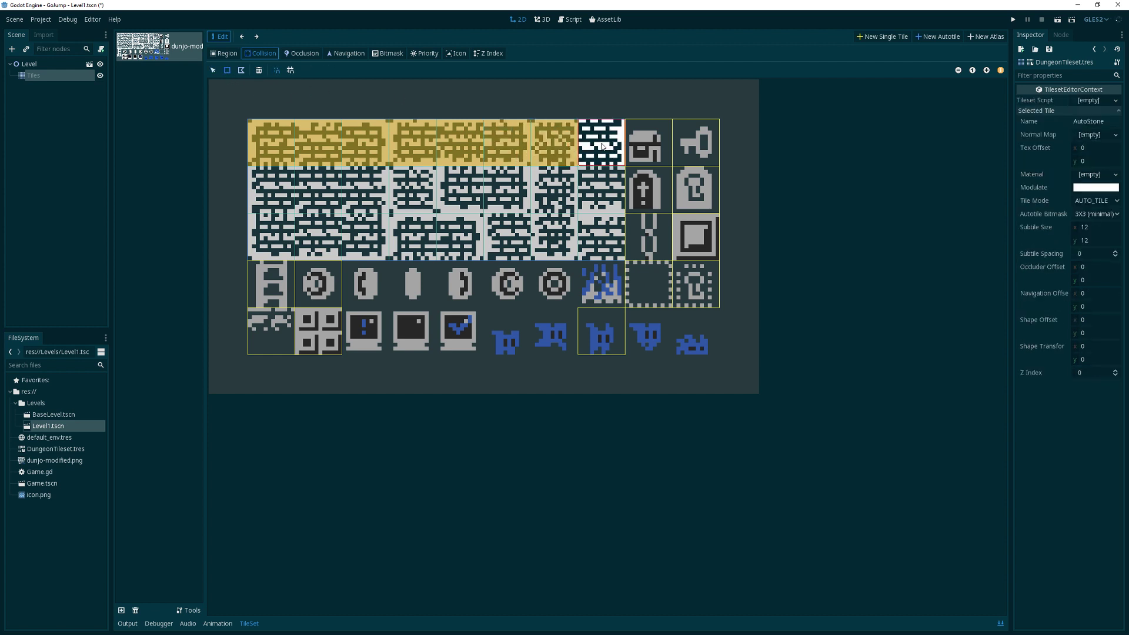
# Step: Select the Platform tile's collision shape, then save the level and return to the Tiles node's properties
pyautogui.click(270, 329)
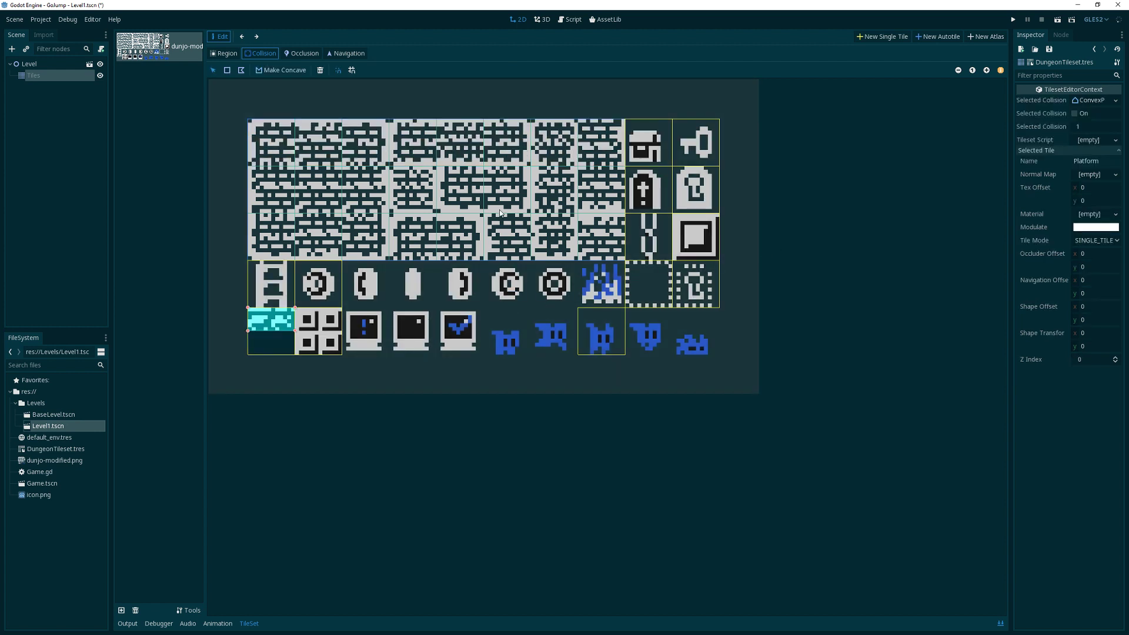
pyautogui.hotkey('ctrl', 's')
pyautogui.click(1094, 50)
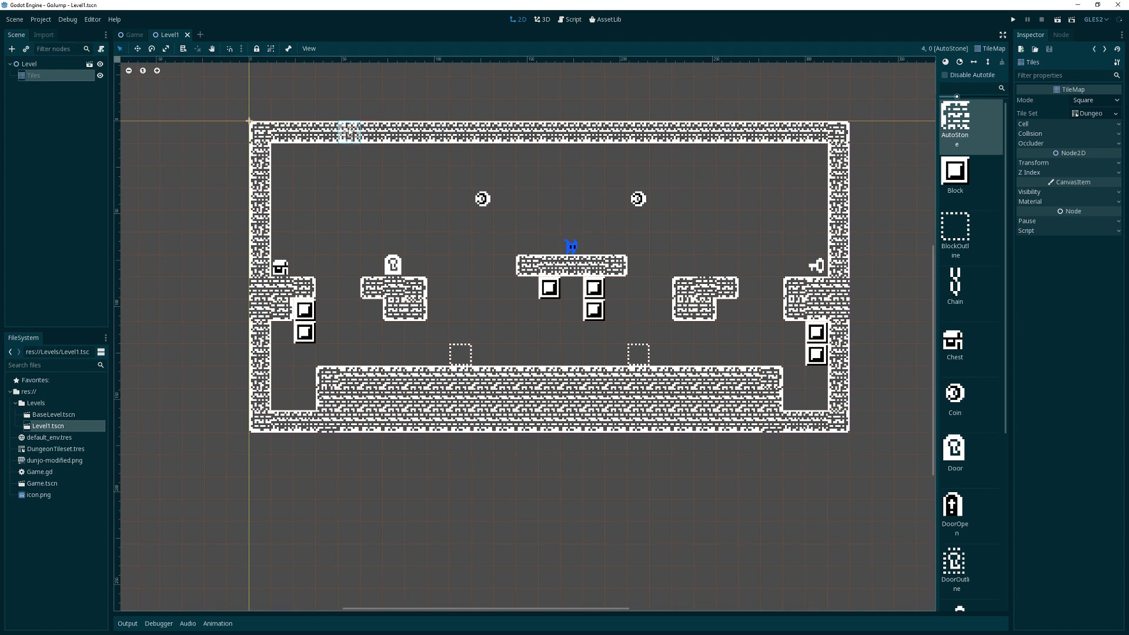
# Step: Create a new scene with a KinematicBody2D as its root node
pyautogui.click(15, 19)
pyautogui.click(23, 34)
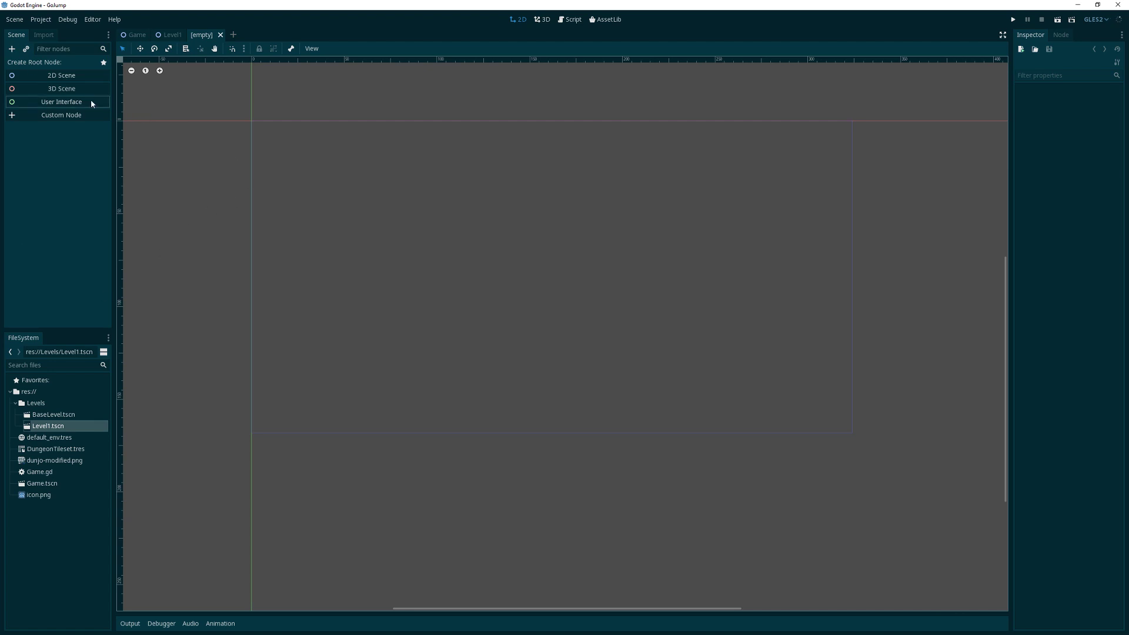
pyautogui.click(38, 116)
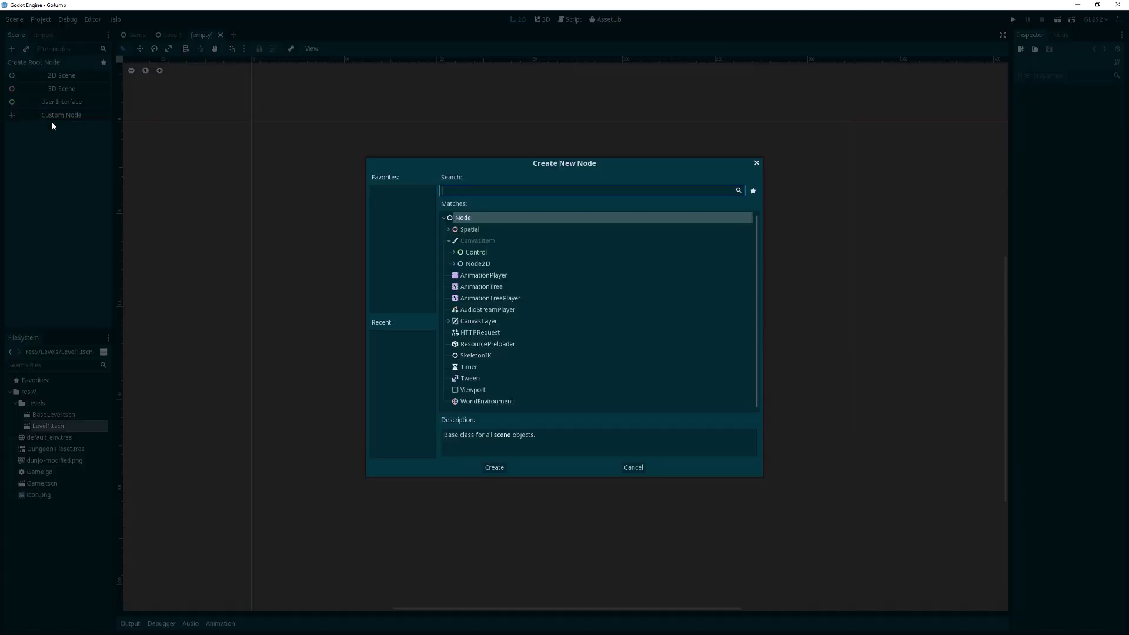
pyautogui.write('kine')
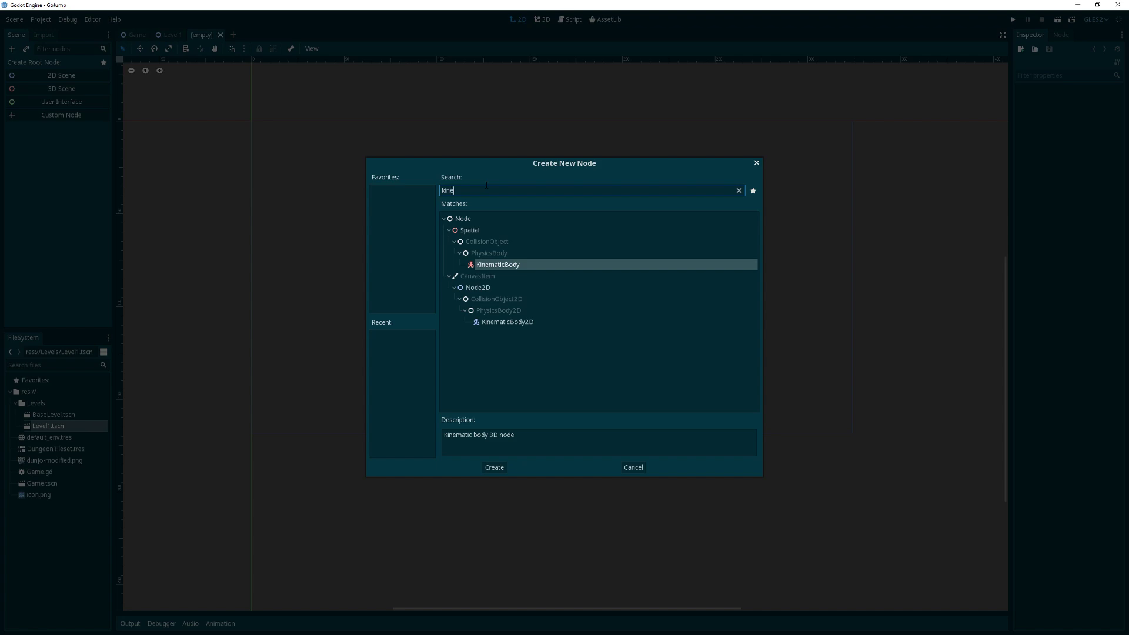
pyautogui.click(507, 321)
pyautogui.press('Return')
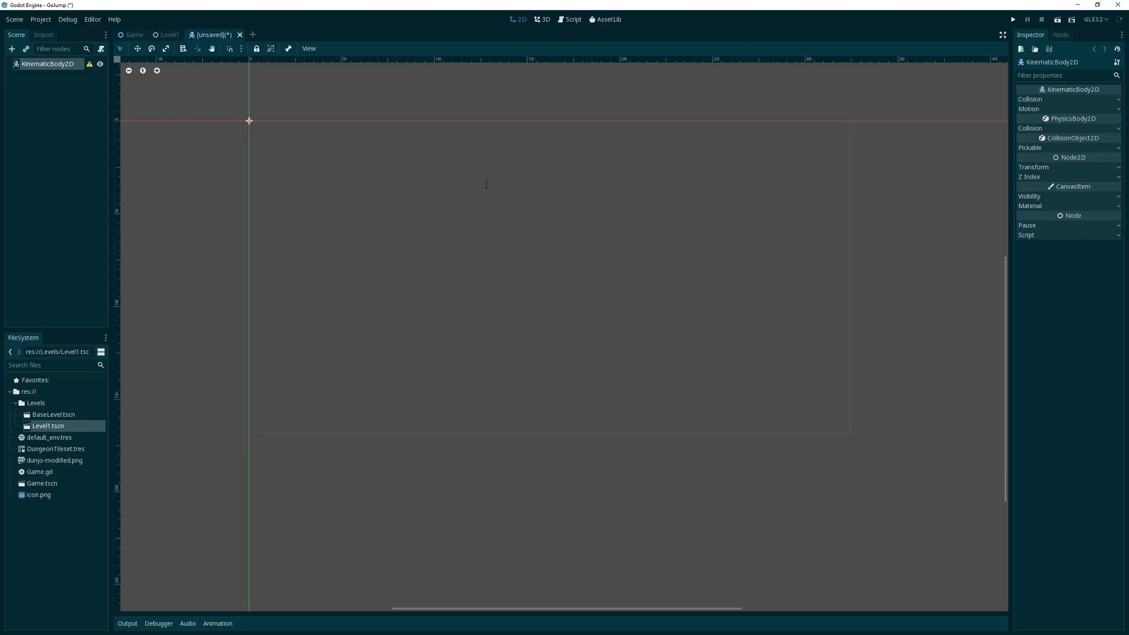
# Step: Rename the KinematicBody2D root node to Player
pyautogui.doubleClick(59, 64)
pyautogui.write('Plaeyr')
pyautogui.press('Return')
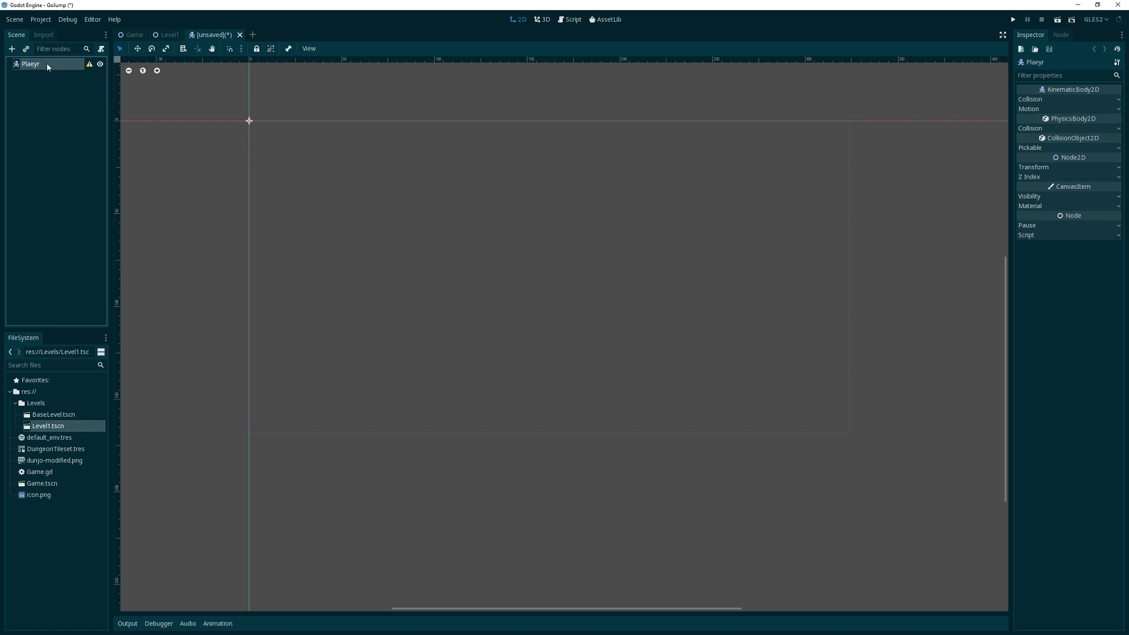
pyautogui.doubleClick(48, 65)
pyautogui.write('Player')
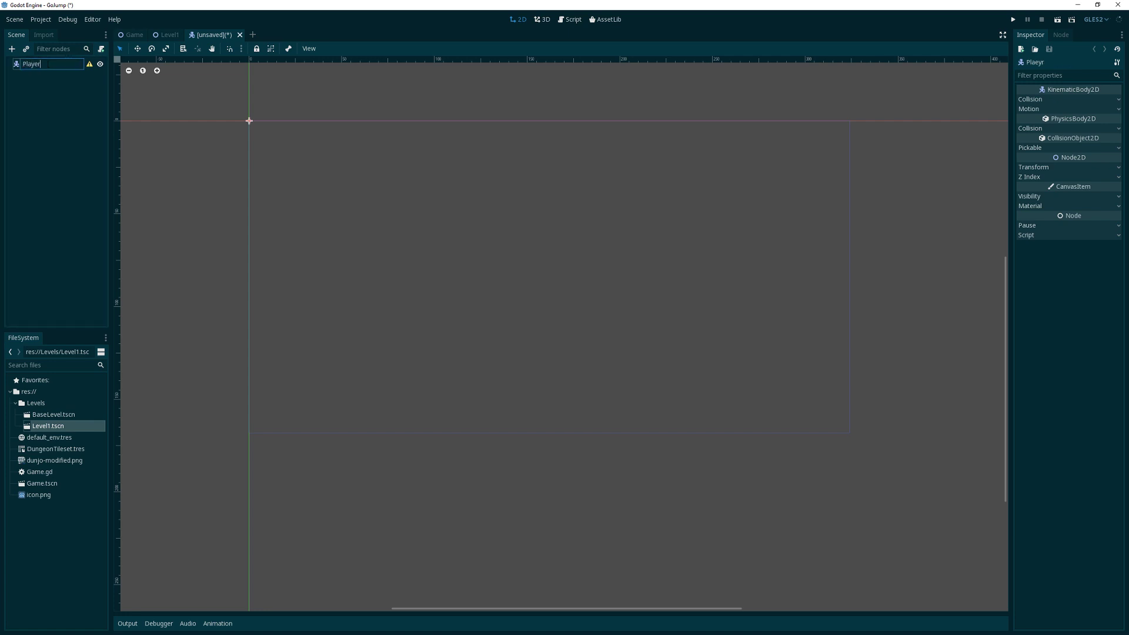
pyautogui.press('Return')
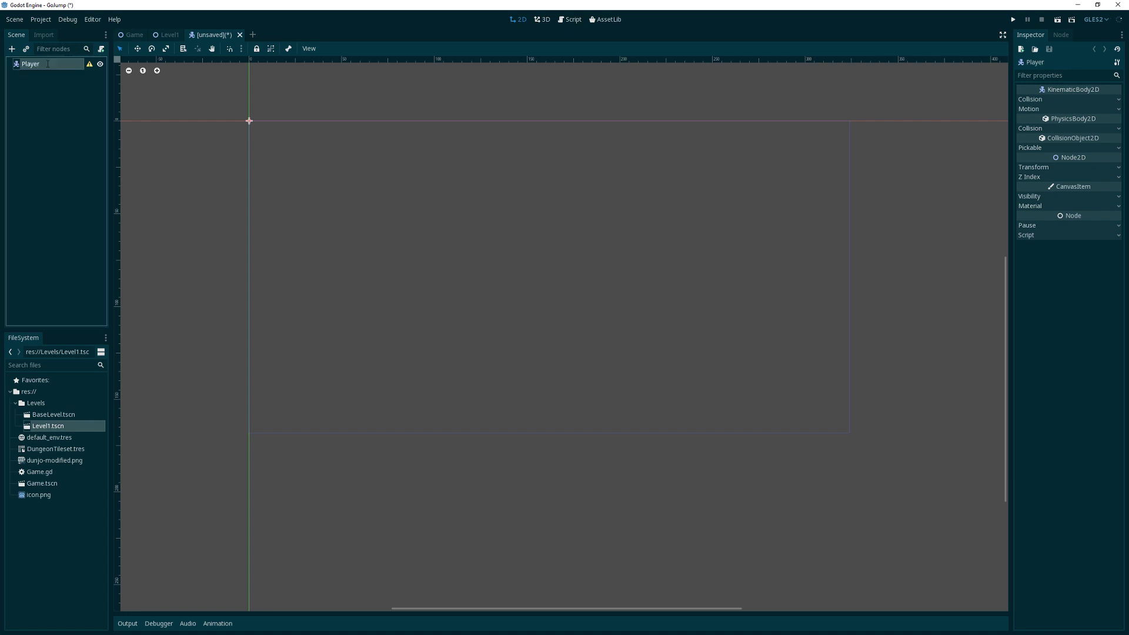
# Step: Add a CollisionShape2D node as a child of Player
pyautogui.click(11, 49)
pyautogui.write('collio')
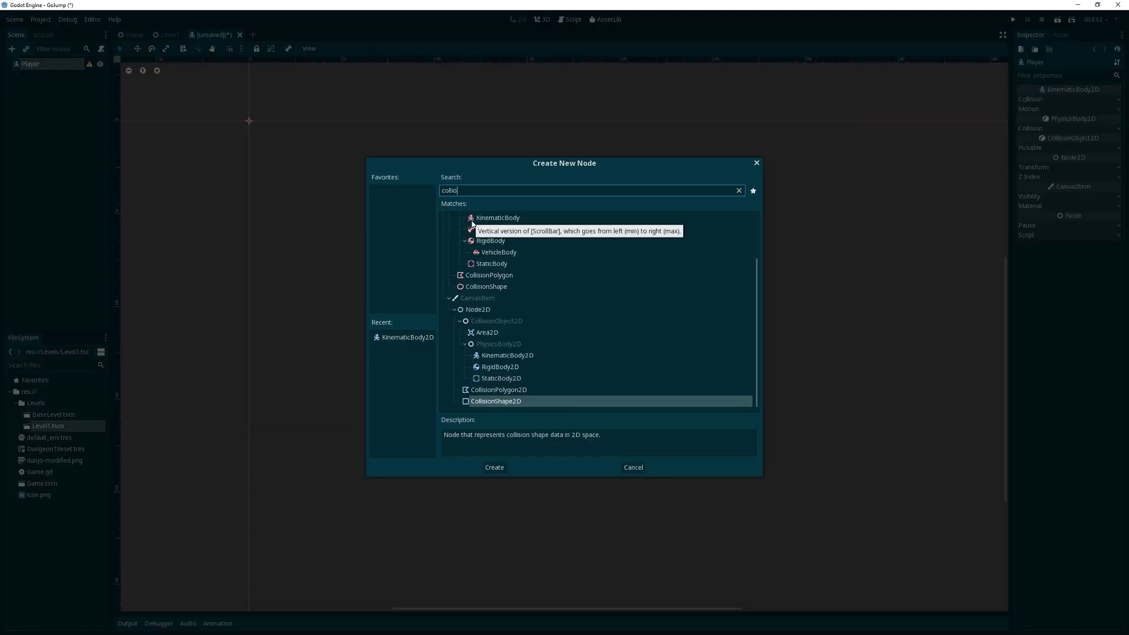
pyautogui.press('Return')
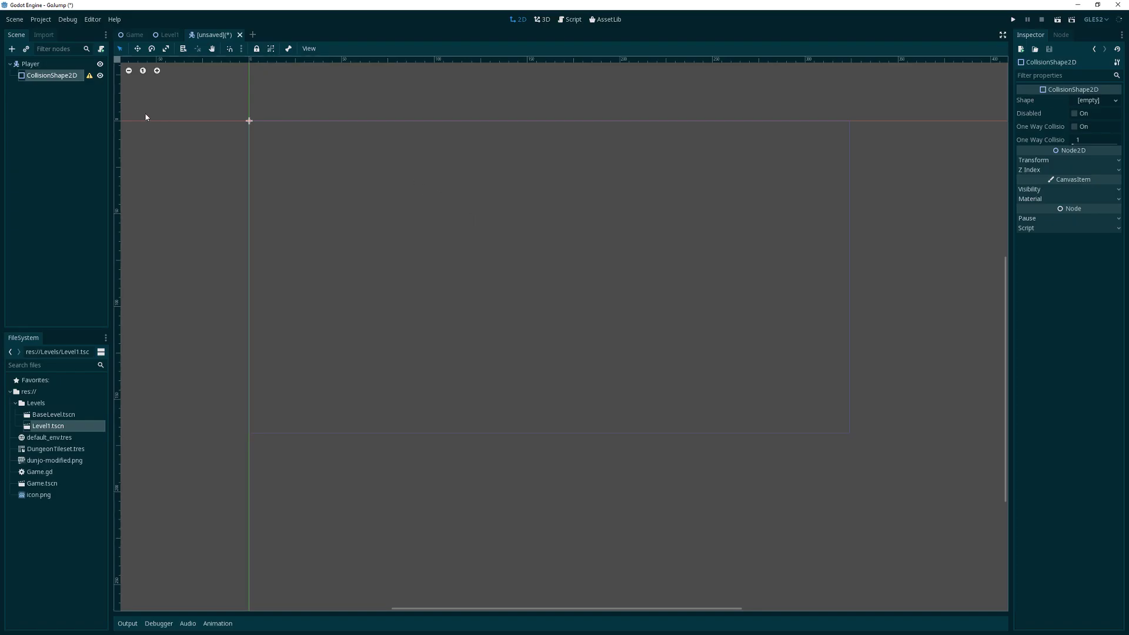
# Step: Add a Sprite node as a child of Player
pyautogui.click(15, 63)
pyautogui.hotkey('ctrl', 'a')
pyautogui.write('s')
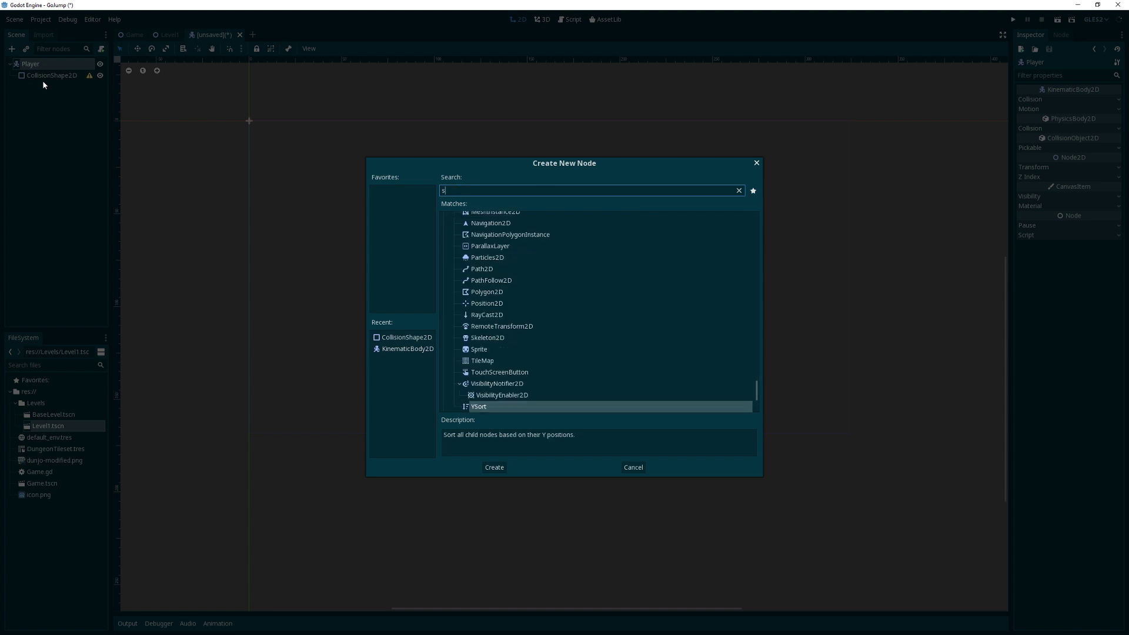
pyautogui.write('prite')
pyautogui.press('Return')
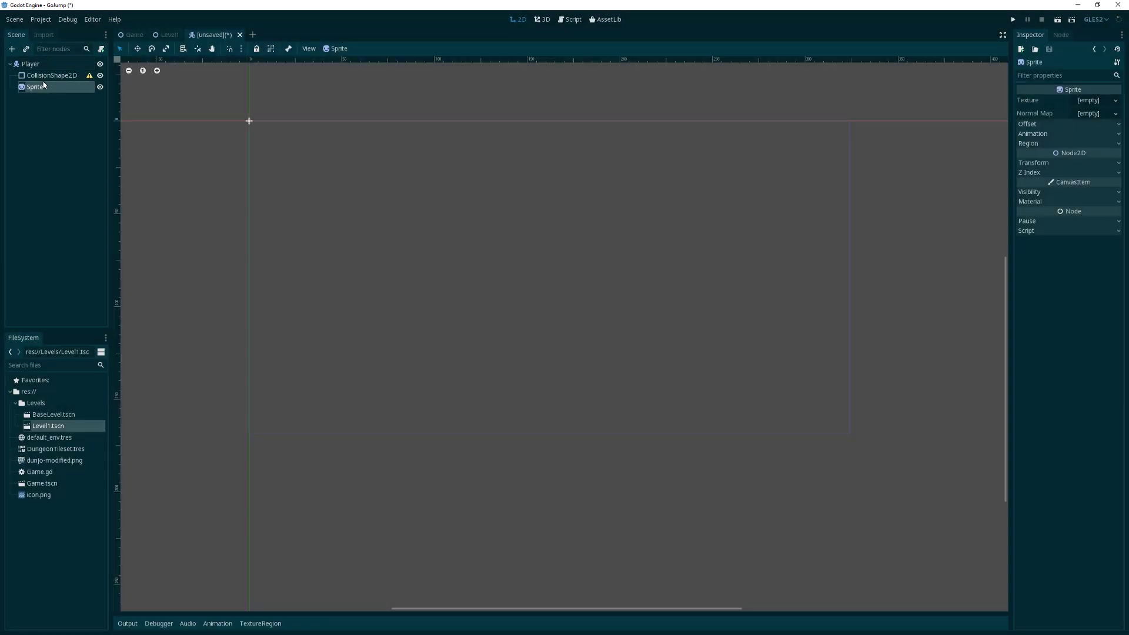
# Step: Add an AnimationPlayer node as a child of the Player root node
pyautogui.click(14, 64)
pyautogui.hotkey('ctrl', 'a')
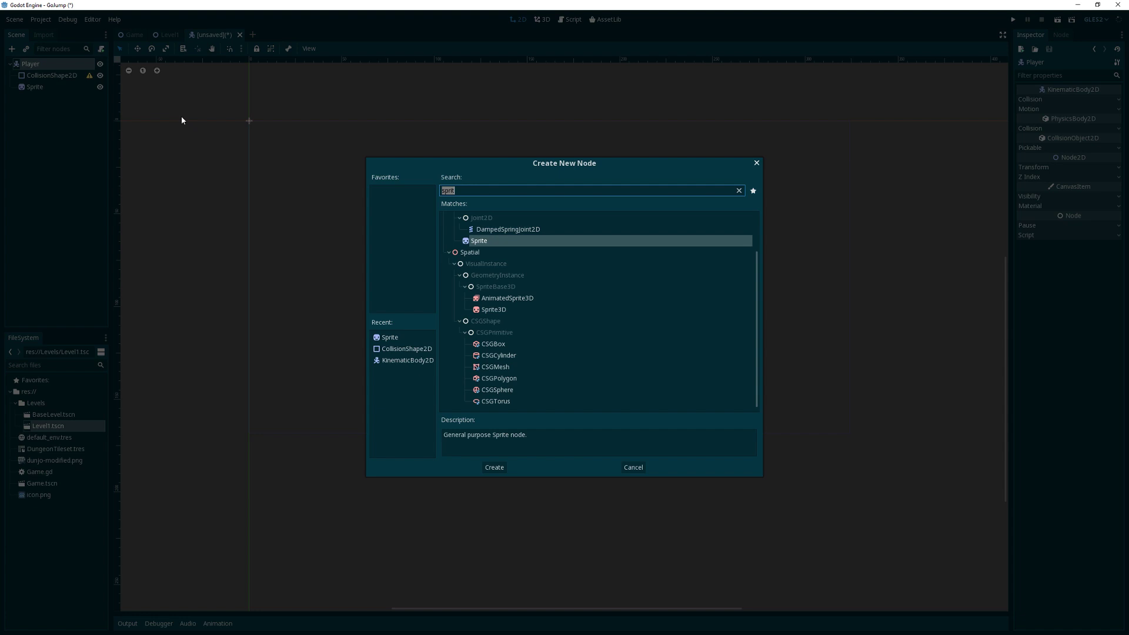
pyautogui.write('ani')
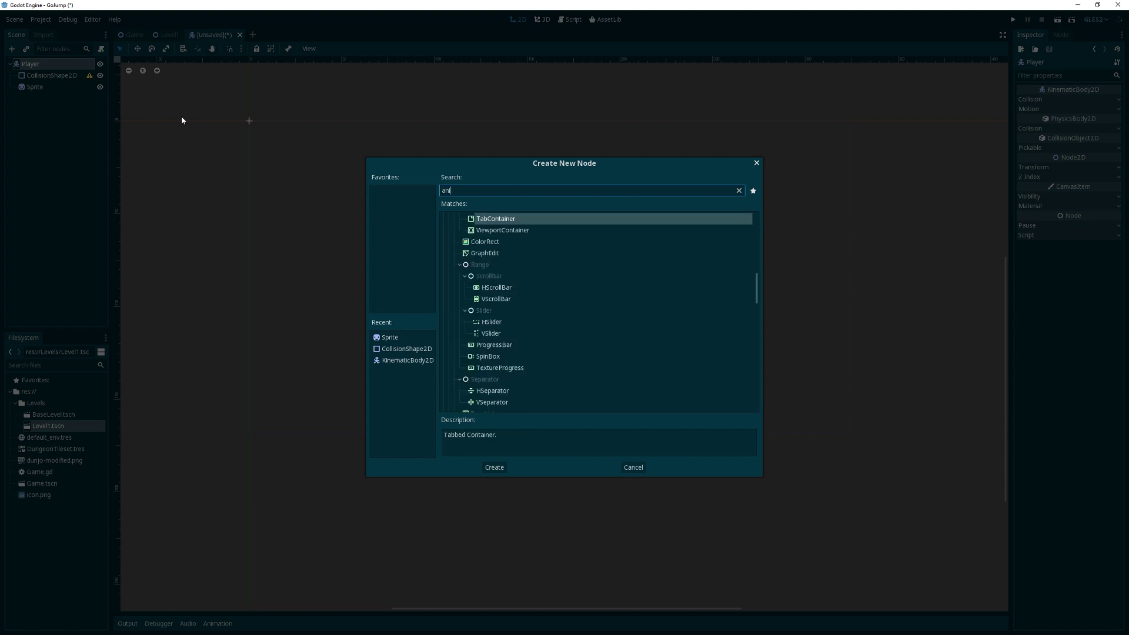
pyautogui.write('matio')
pyautogui.press('Up')
pyautogui.press('Return')
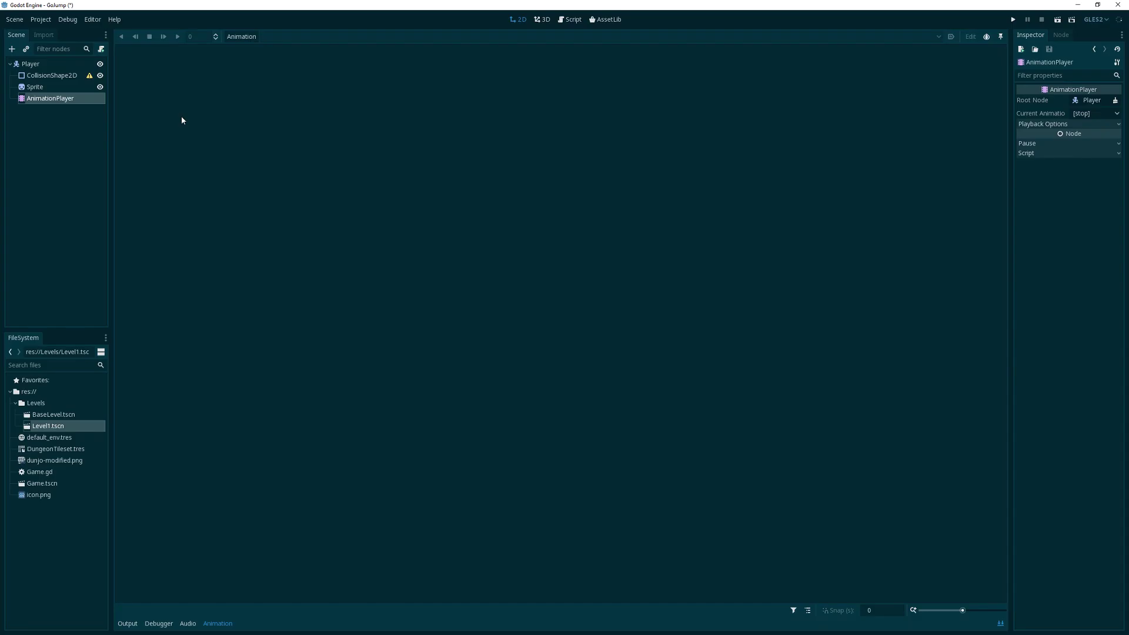
# Step: Rename the AnimationPlayer node to Anim
pyautogui.press('F2')
pyautogui.press('BackSpace')
pyautogui.press('BackSpace')
pyautogui.press('BackSpace')
pyautogui.press('BackSpace')
pyautogui.press('BackSpace')
pyautogui.press('BackSpace')
pyautogui.press('BackSpace')
pyautogui.press('BackSpace')
pyautogui.press('BackSpace')
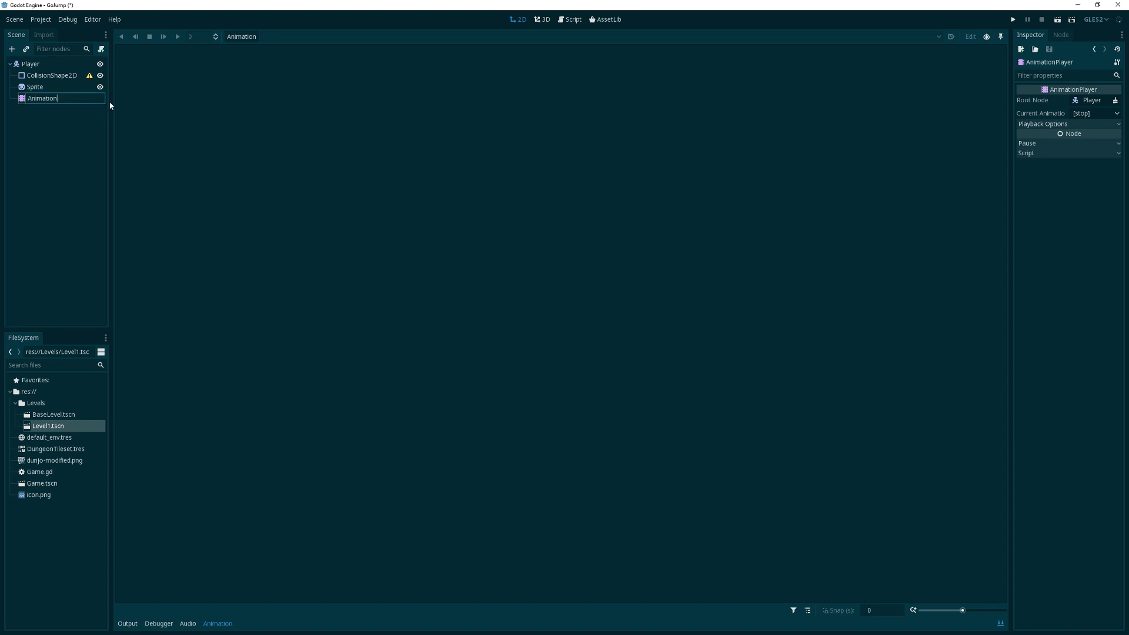
pyautogui.press('Return')
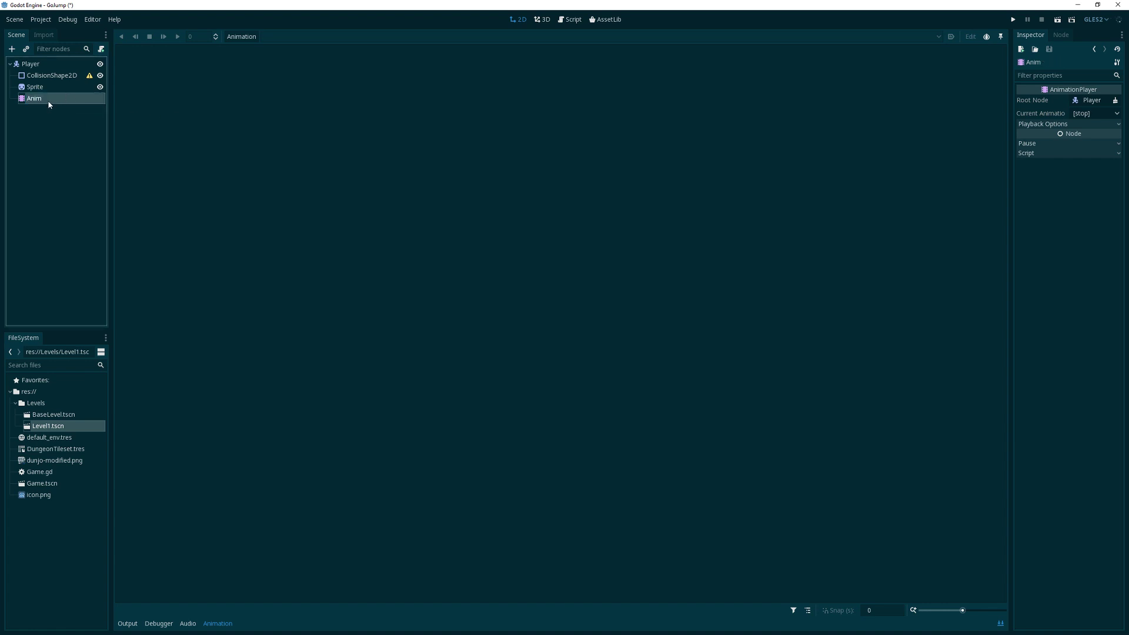
# Step: Assign dunjo-modified.png as the Sprite node's texture and expand the sprite's animation properties
pyautogui.click(56, 77)
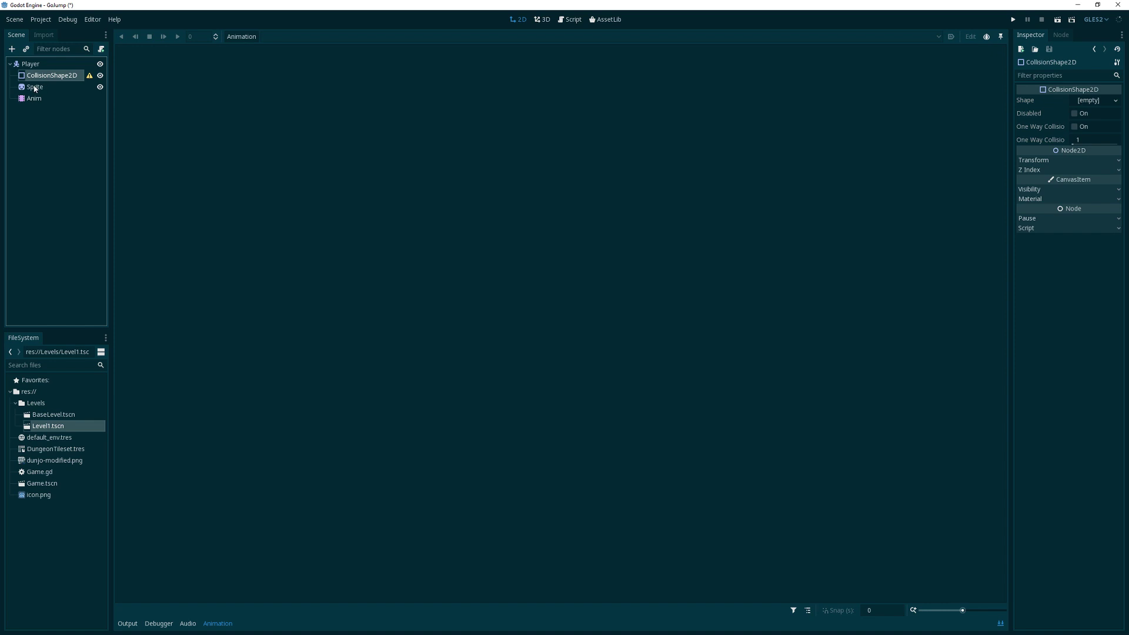
pyautogui.click(36, 88)
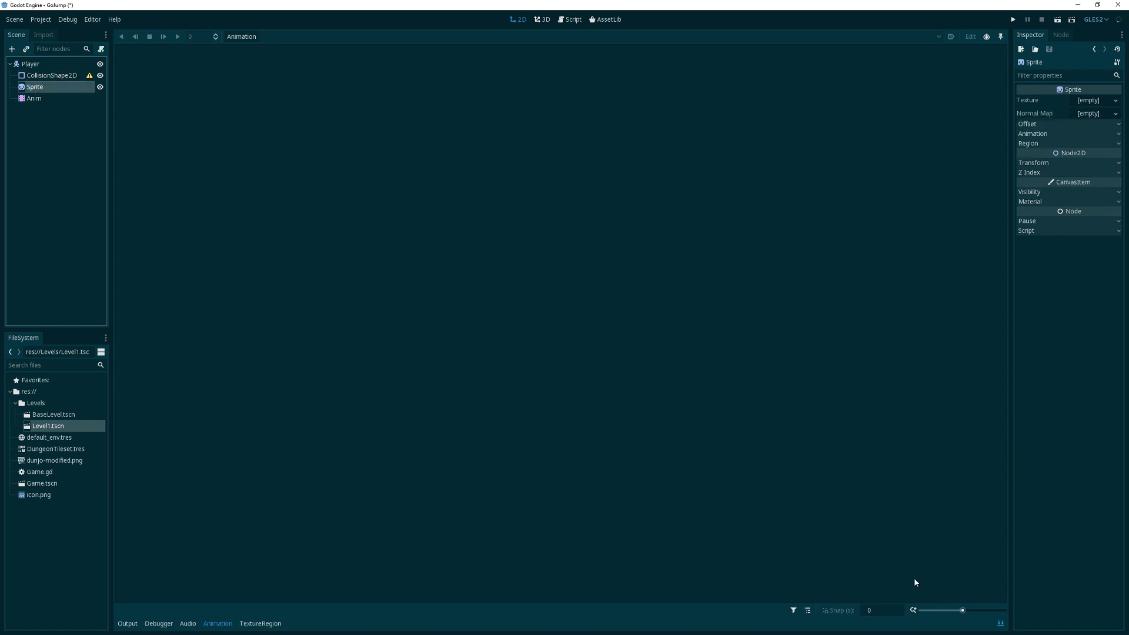
pyautogui.click(1000, 624)
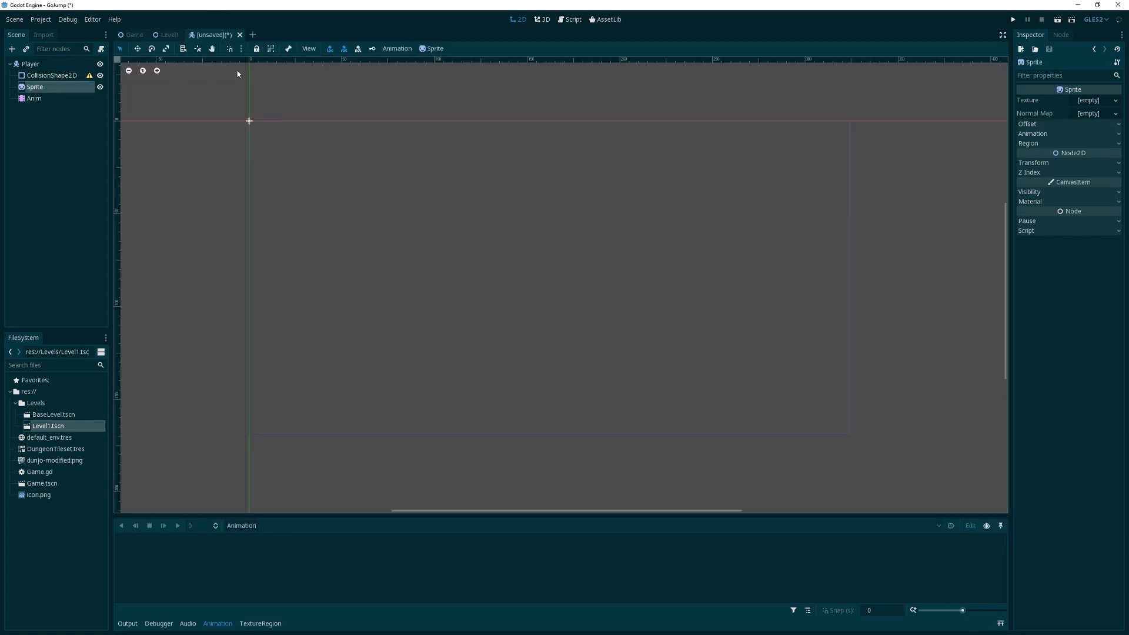
pyautogui.scroll(2, 147, 112)
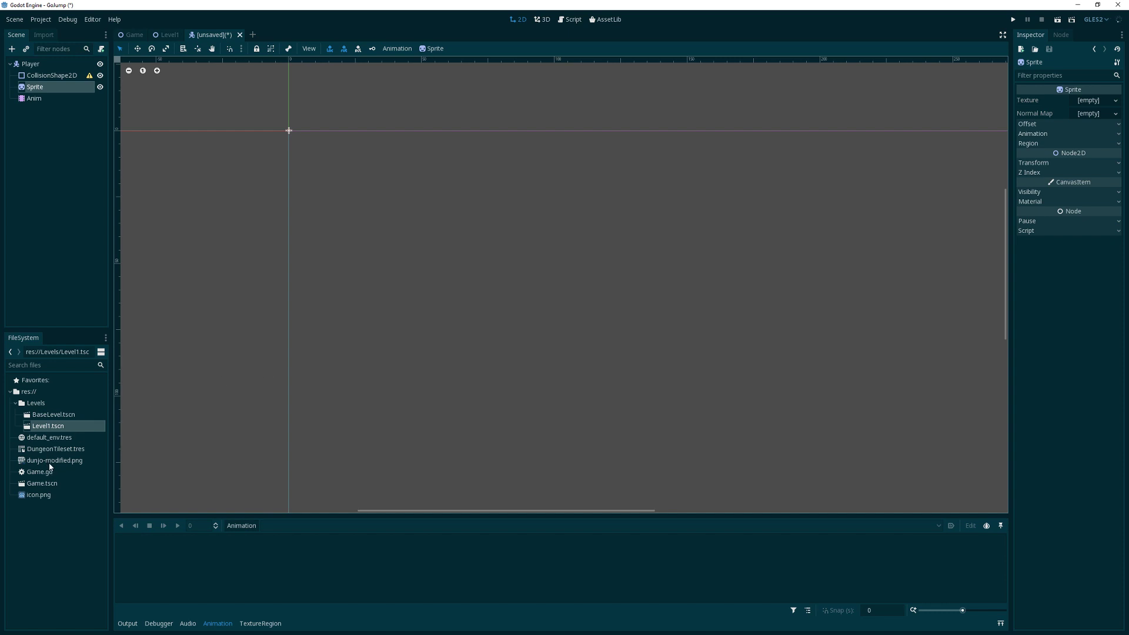
pyautogui.moveTo(53, 460); pyautogui.dragTo(1088, 105)
pyautogui.click(1033, 151)
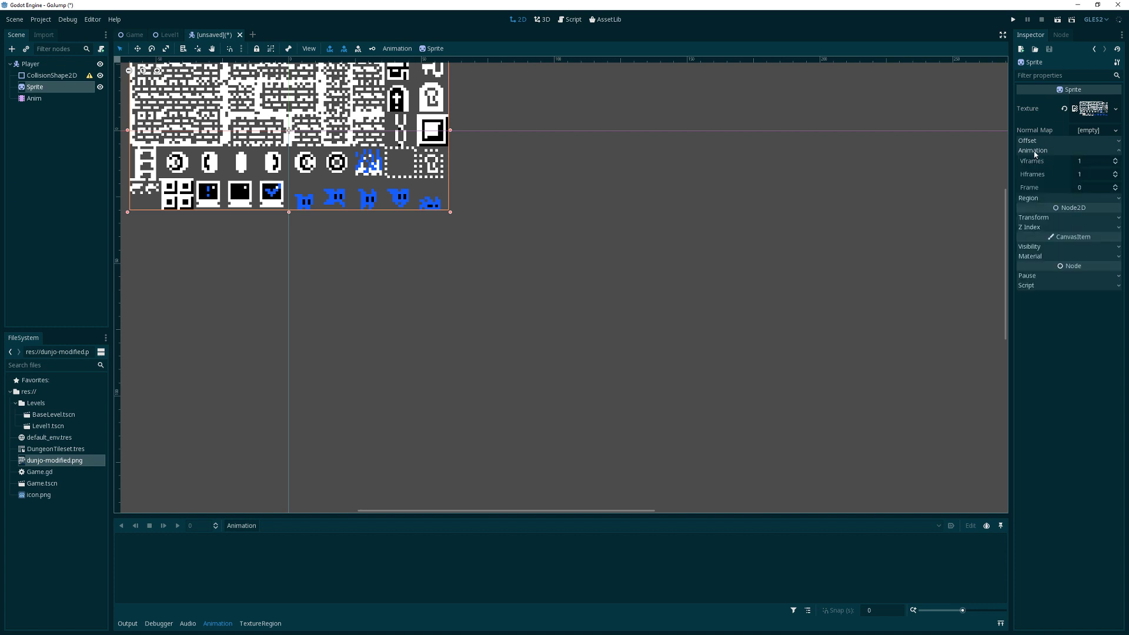
pyautogui.moveTo(283, 144); pyautogui.dragTo(370, 238, button='middle')
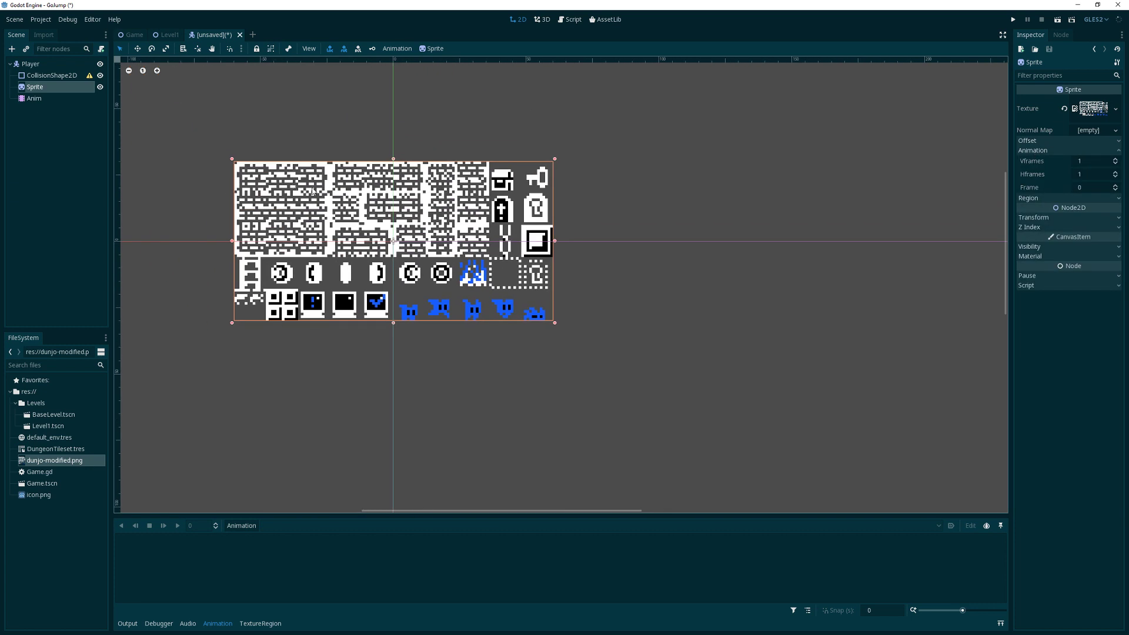
pyautogui.scroll(1, 313, 191)
pyautogui.moveTo(291, 242); pyautogui.dragTo(320, 235, button='middle')
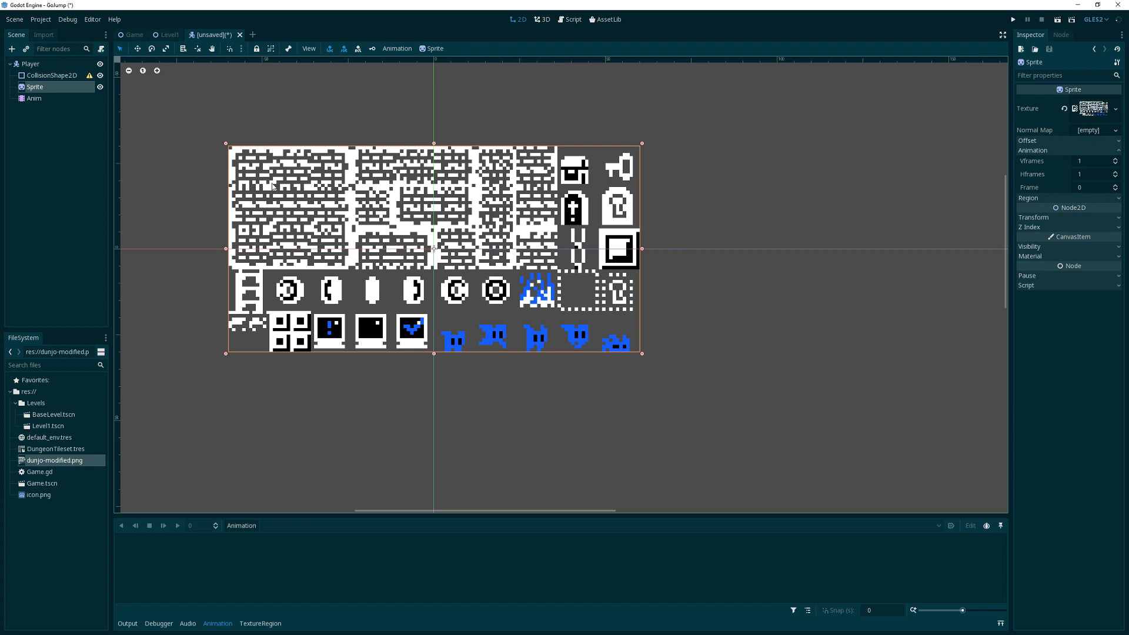
pyautogui.click(1037, 152)
pyautogui.click(1036, 151)
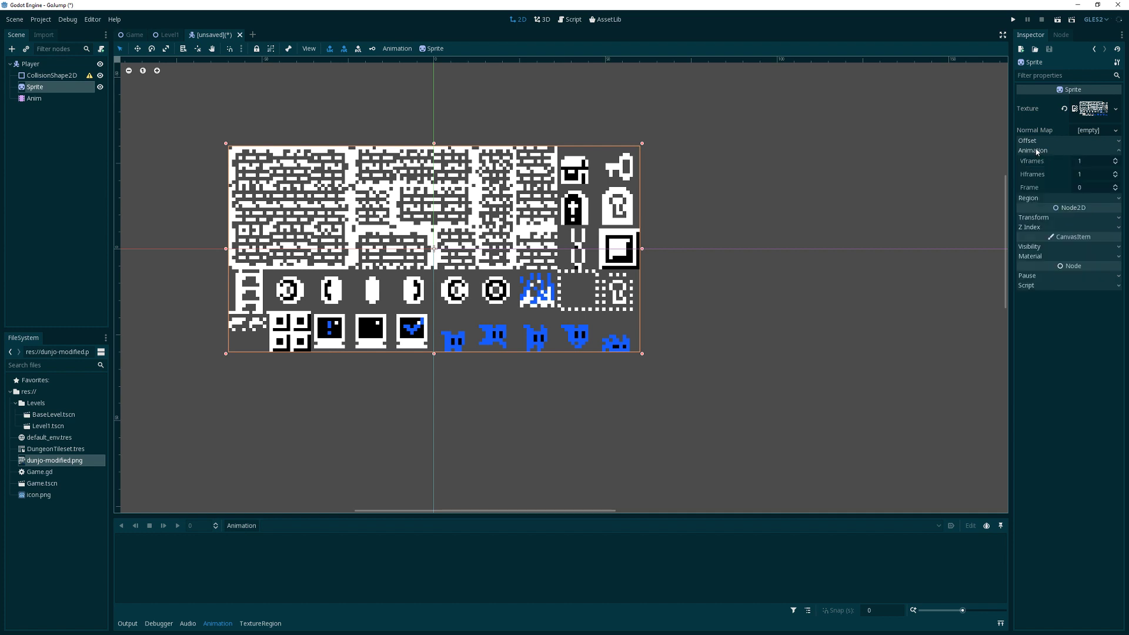
pyautogui.click(1029, 199)
pyautogui.click(1076, 209)
pyautogui.click(1076, 209)
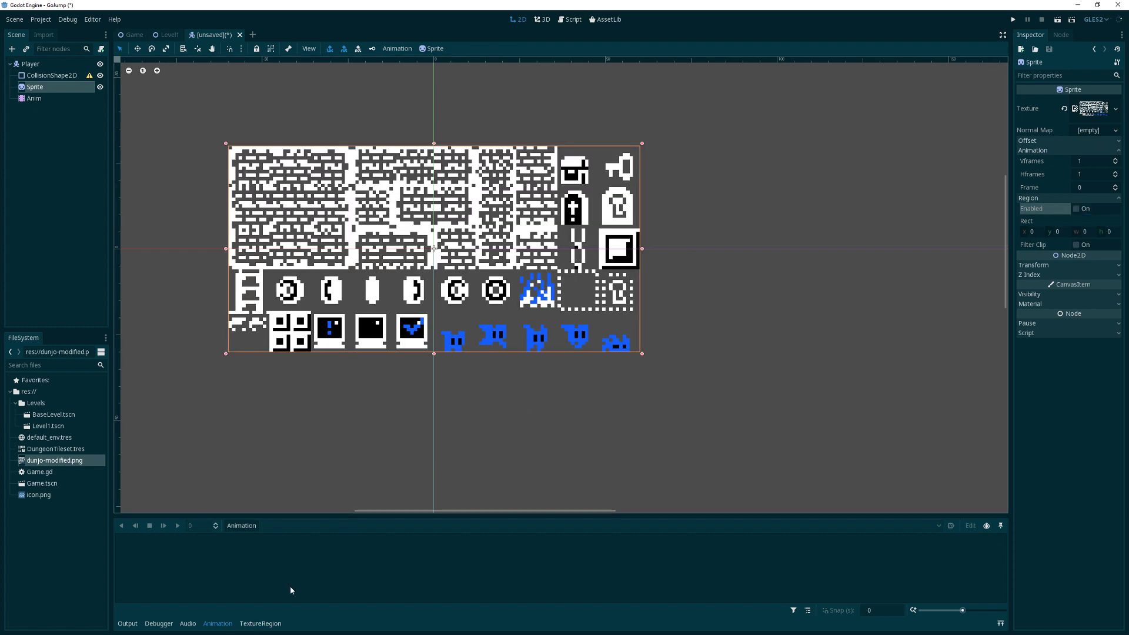
# Step: Split the sprite sheet into 5 vertical frames and 10 horizontal frames
pyautogui.click(1081, 162)
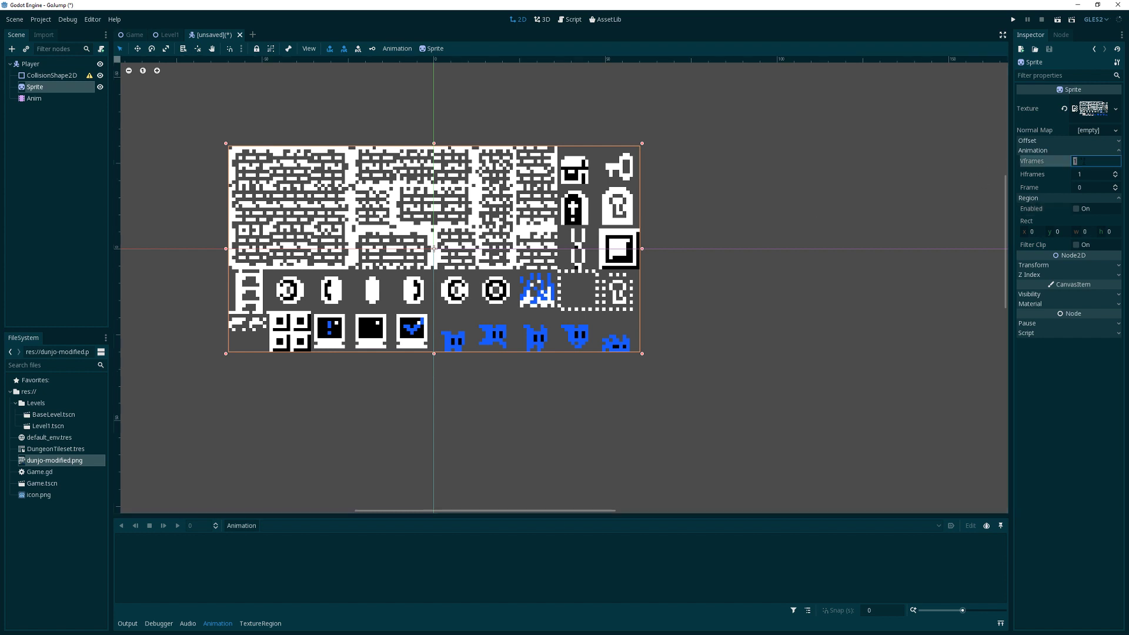
pyautogui.write('5')
pyautogui.click(1092, 173)
pyautogui.write('10')
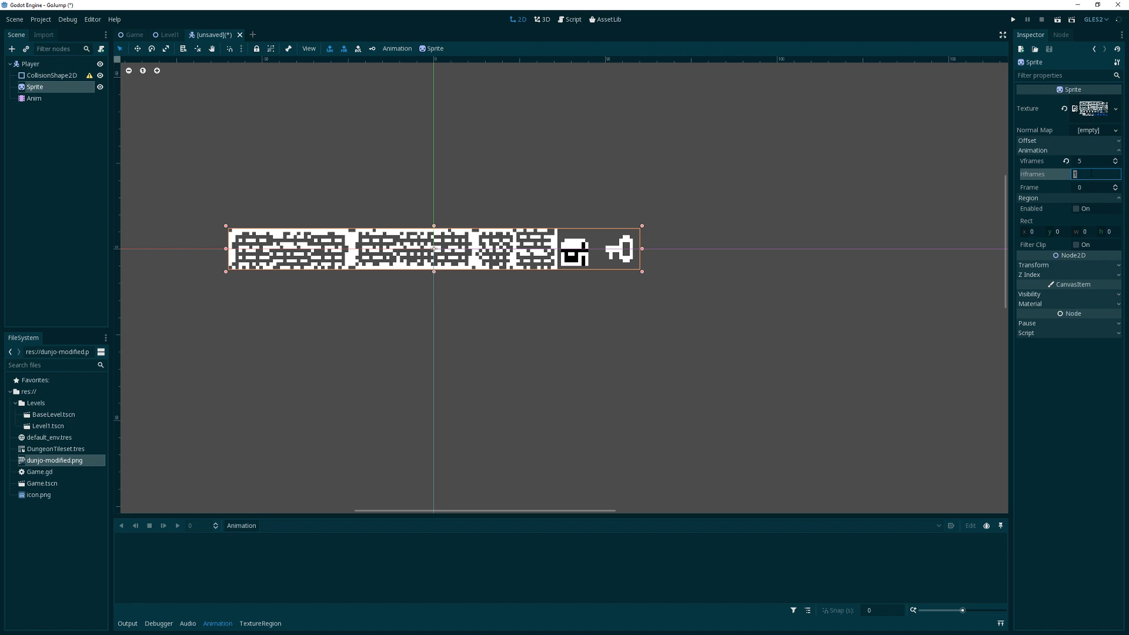
pyautogui.press('Return')
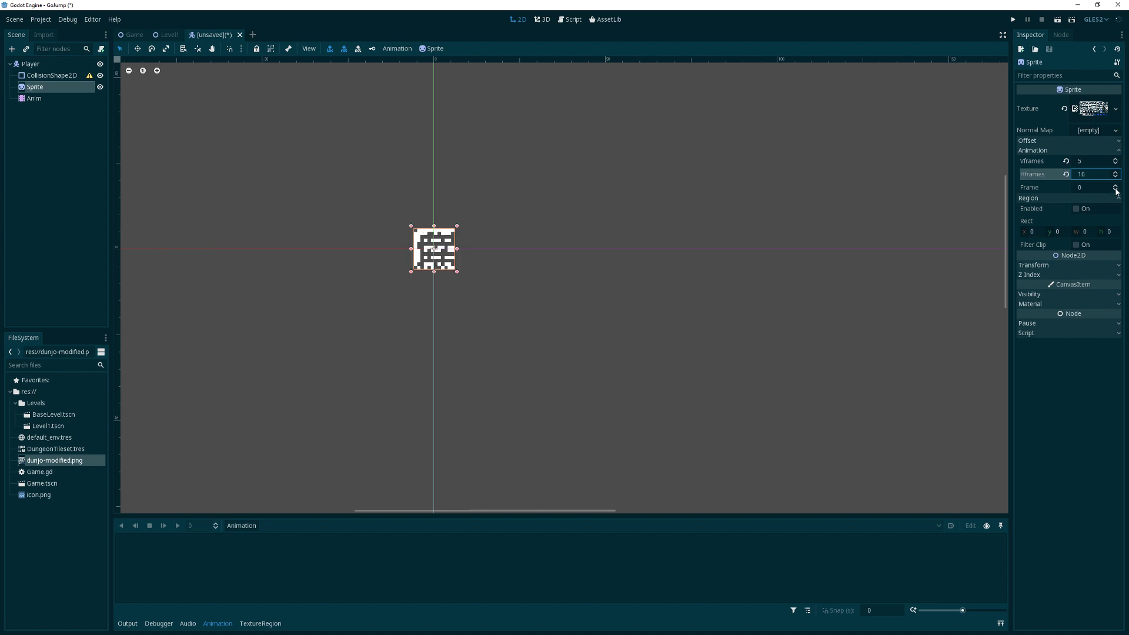
# Step: Advance the sprite's frame to 47 so it uses a blue character tile
pyautogui.click(1116, 185)
pyautogui.click(1116, 185)
pyautogui.click(1116, 185)
pyautogui.click(1116, 186)
pyautogui.click(1116, 185)
pyautogui.click(1116, 185)
pyautogui.click(1116, 186)
pyautogui.click(1116, 185)
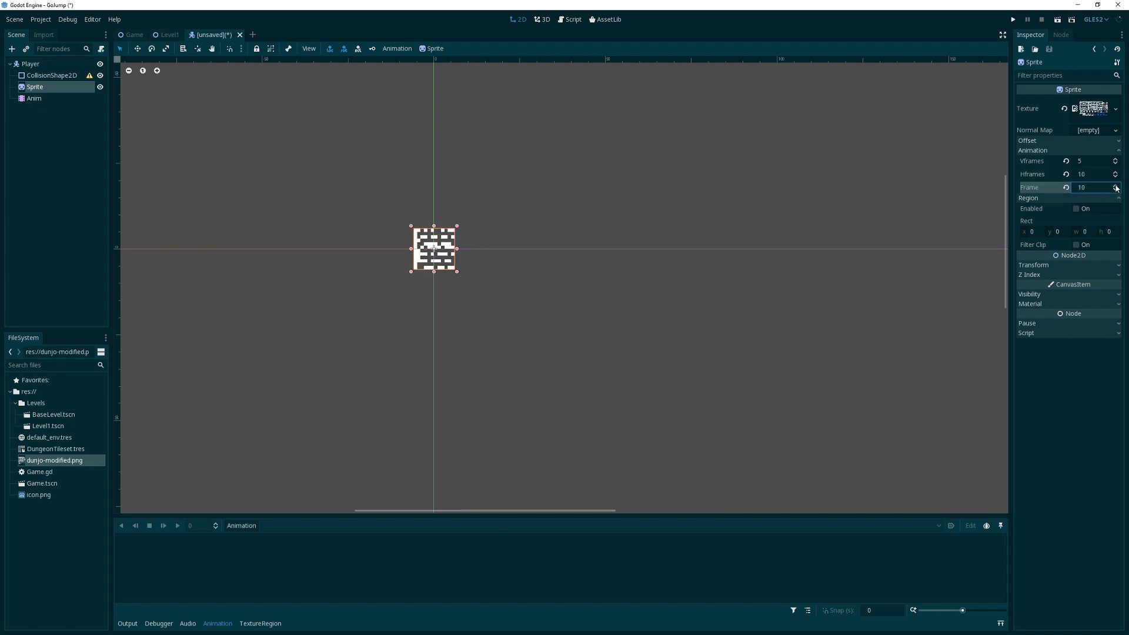
pyautogui.click(1116, 185)
pyautogui.click(1116, 185)
pyautogui.click(1116, 185)
pyautogui.click(1116, 185)
pyautogui.click(1116, 185)
pyautogui.click(1116, 185)
pyautogui.click(1116, 185)
pyautogui.click(1116, 185)
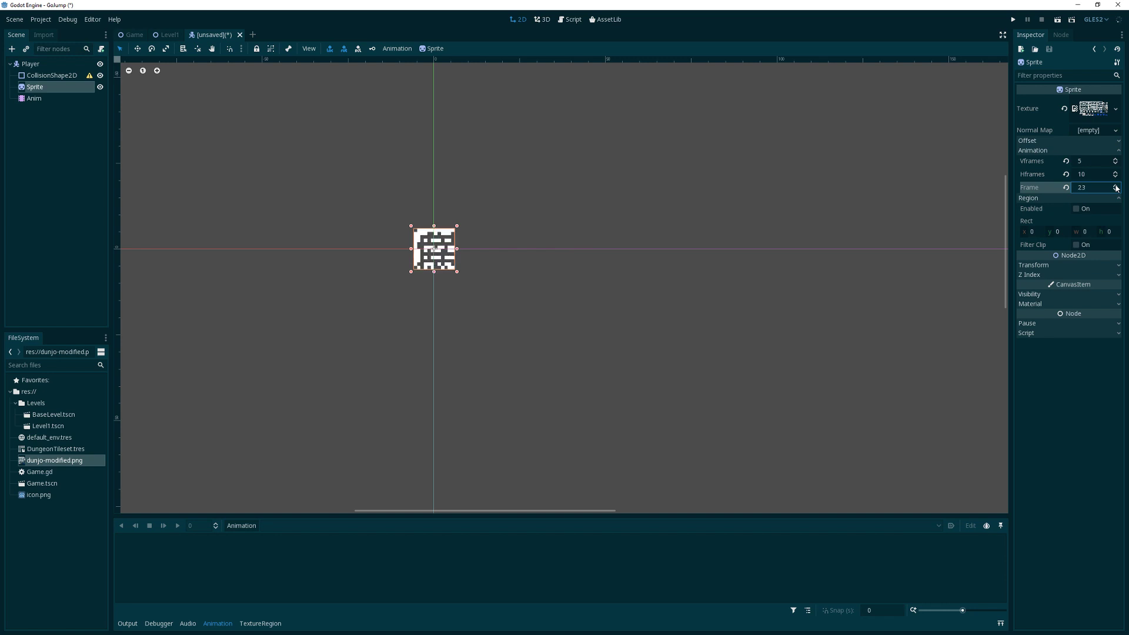
pyautogui.click(1116, 186)
pyautogui.click(1116, 185)
pyautogui.click(1116, 186)
pyautogui.click(1116, 185)
pyautogui.click(1117, 185)
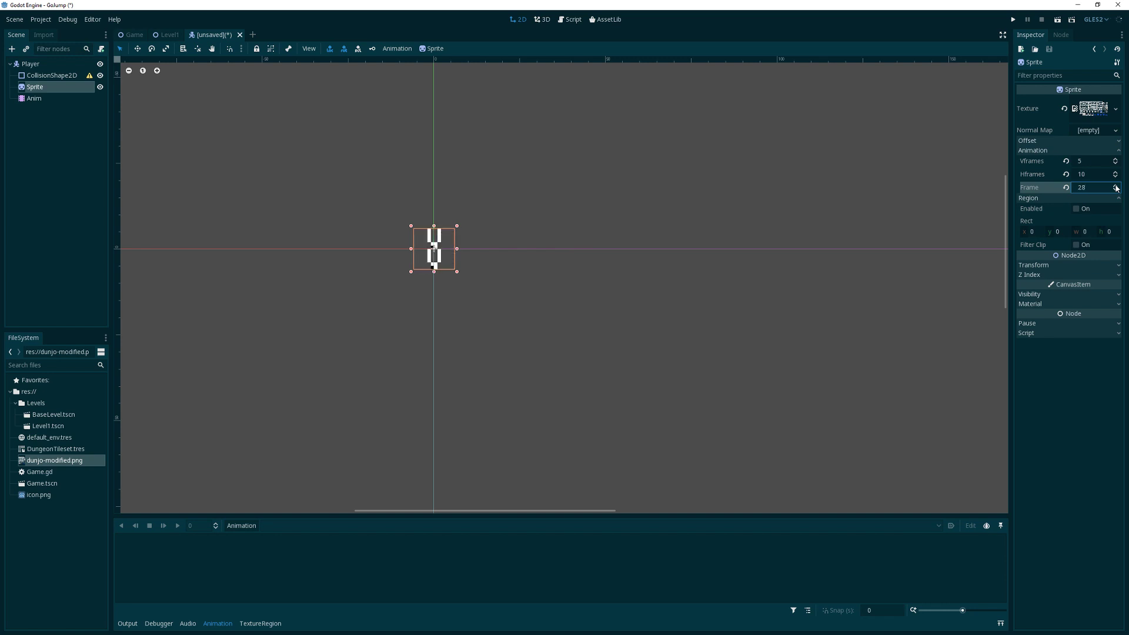
pyautogui.click(1116, 186)
pyautogui.click(1116, 185)
pyautogui.click(1116, 185)
pyautogui.click(1116, 186)
pyautogui.click(1116, 185)
pyautogui.click(1116, 185)
pyautogui.click(1116, 185)
pyautogui.click(1116, 185)
pyautogui.click(1116, 186)
pyautogui.click(1116, 186)
pyautogui.click(1116, 186)
pyautogui.click(1116, 186)
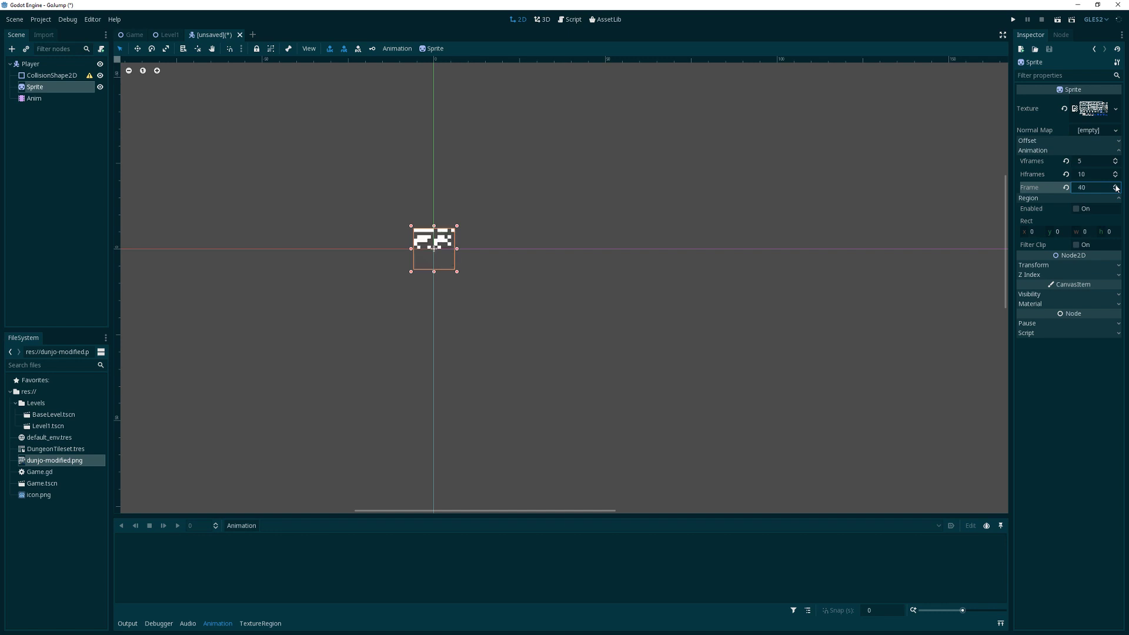
pyautogui.click(1116, 185)
pyautogui.click(1116, 186)
pyautogui.click(1116, 186)
pyautogui.click(1116, 186)
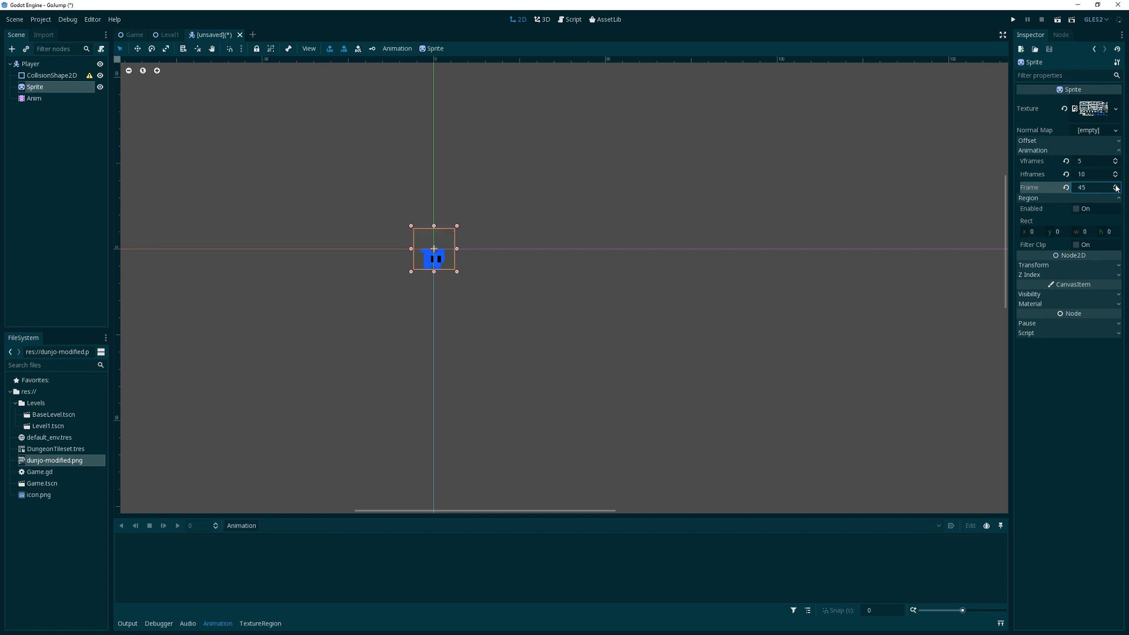
pyautogui.click(1116, 185)
pyautogui.click(1116, 186)
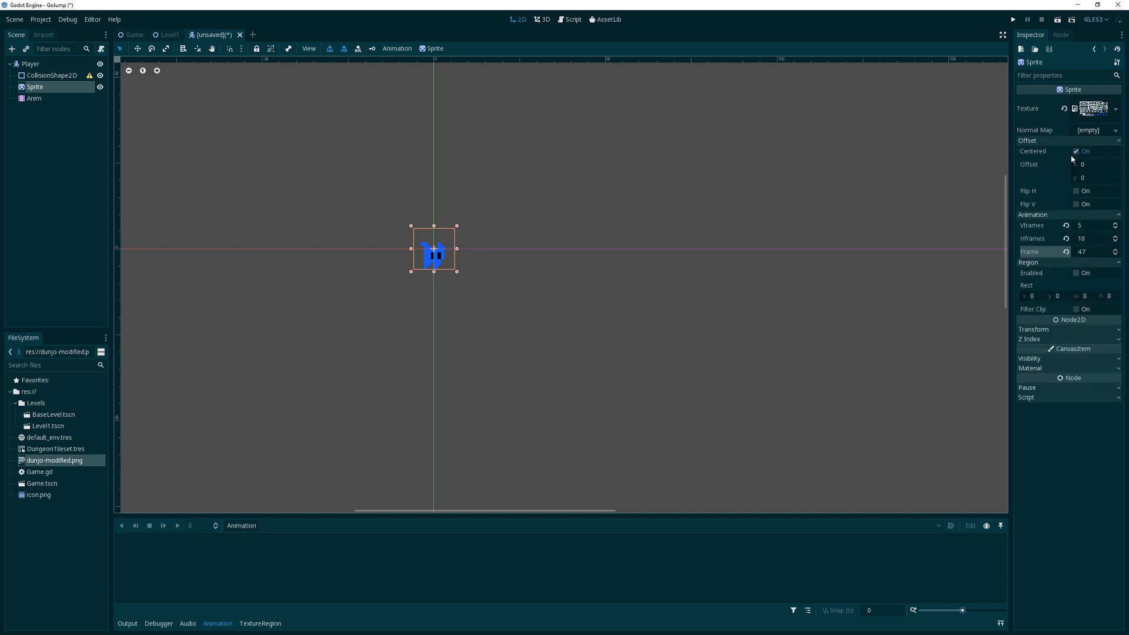
# Step: Turn off centering for the sprite and set its offset to x -6, y -12
pyautogui.click(1076, 151)
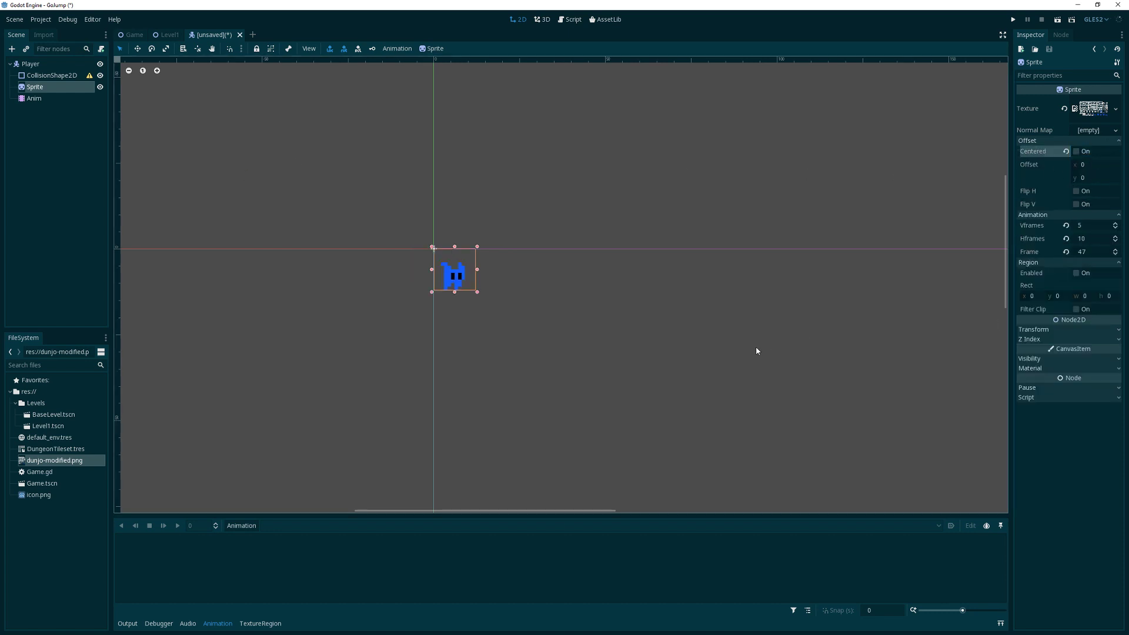
pyautogui.click(1087, 165)
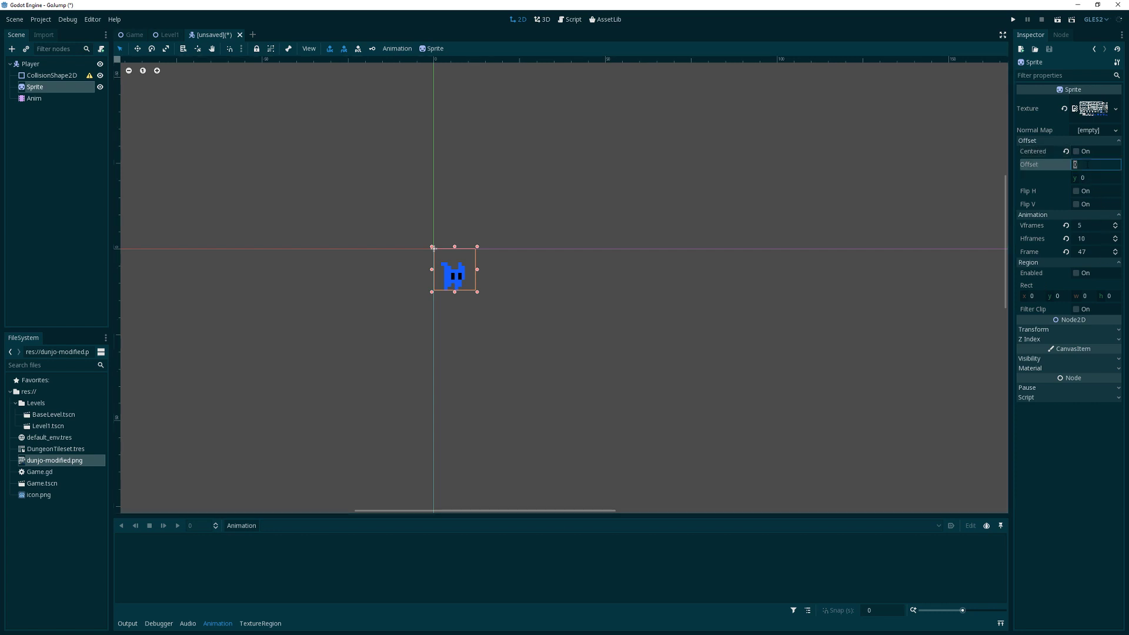
pyautogui.write('-6')
pyautogui.press('Return')
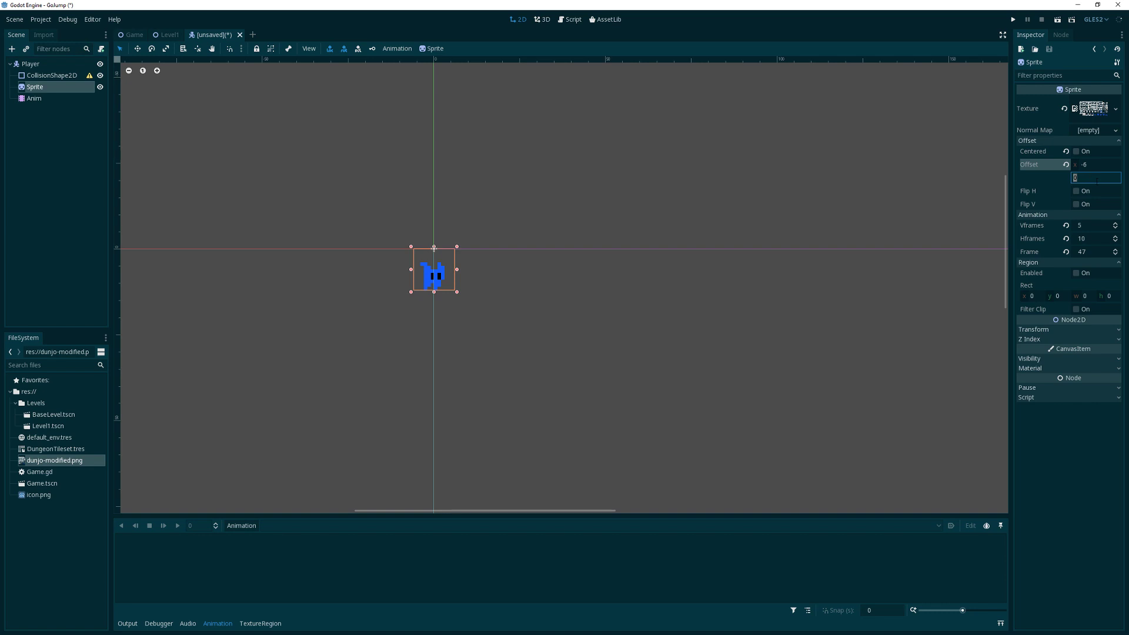
pyautogui.write('-12')
pyautogui.press('Return')
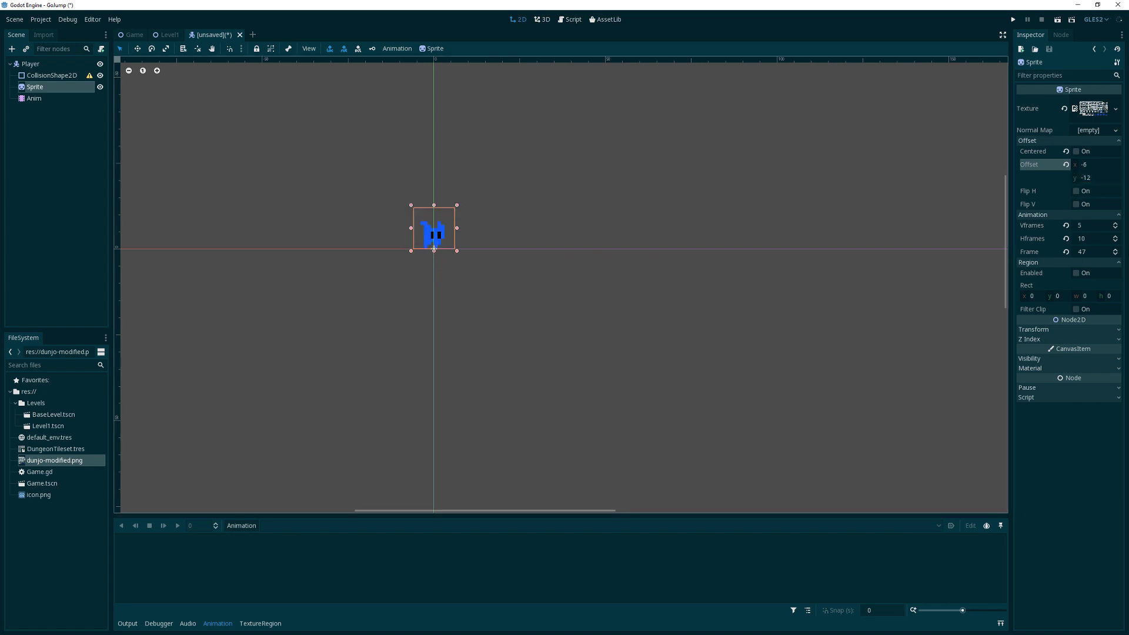
# Step: Try squashing the sprite with a vertical scale of 0.63, undo the change and deselect the sprite
pyautogui.click(1035, 330)
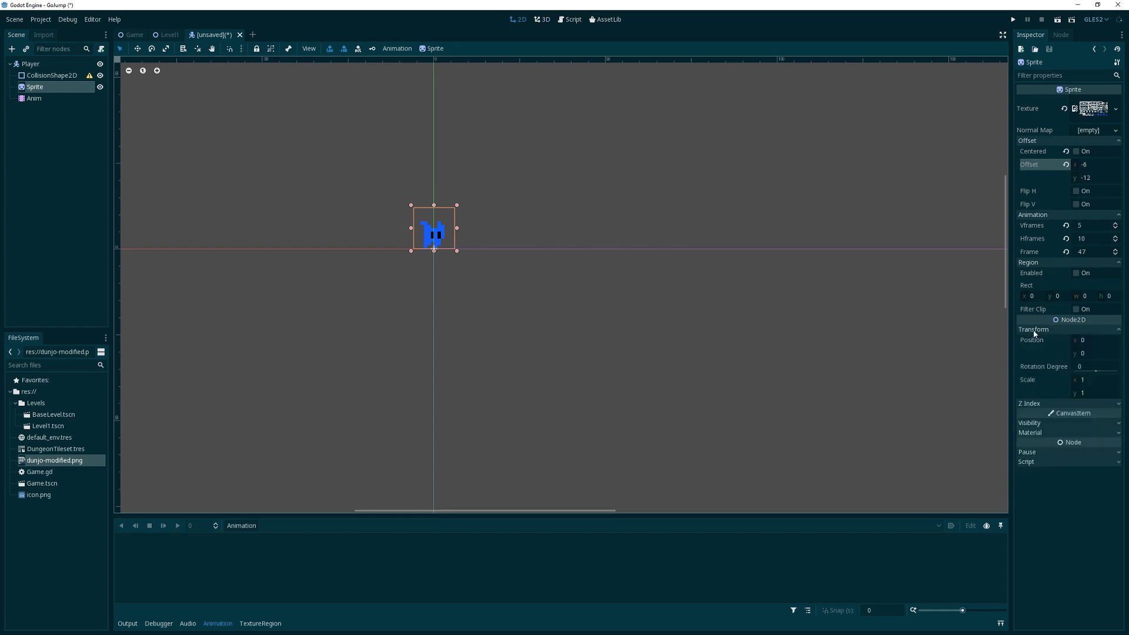
pyautogui.moveTo(1076, 392); pyautogui.dragTo(1050, 392)
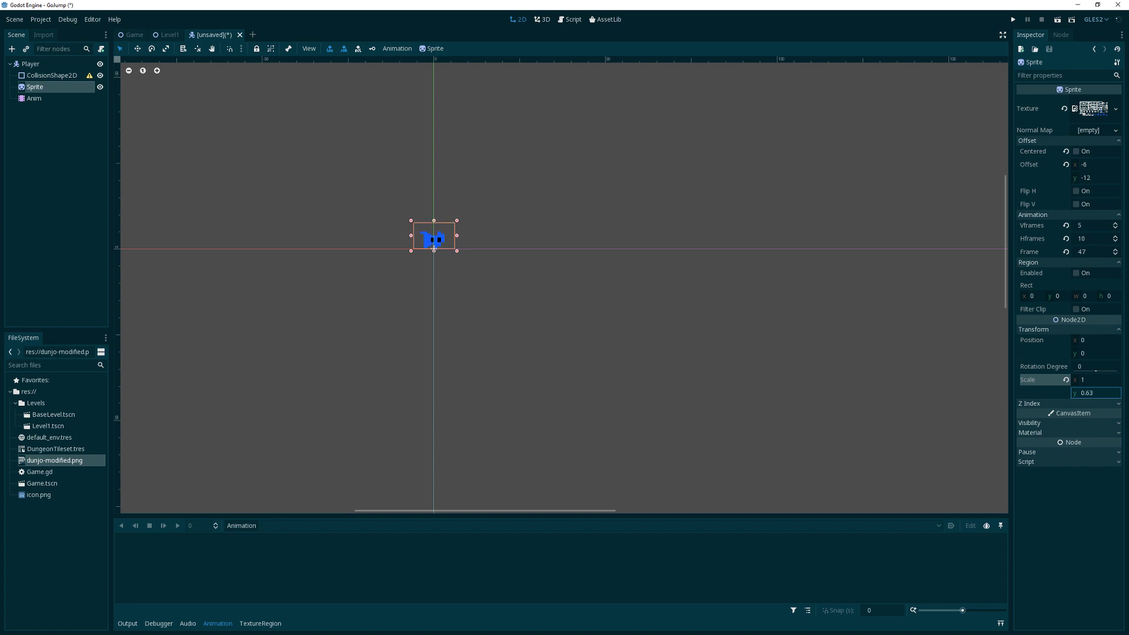
pyautogui.hotkey('ctrl', 'z')
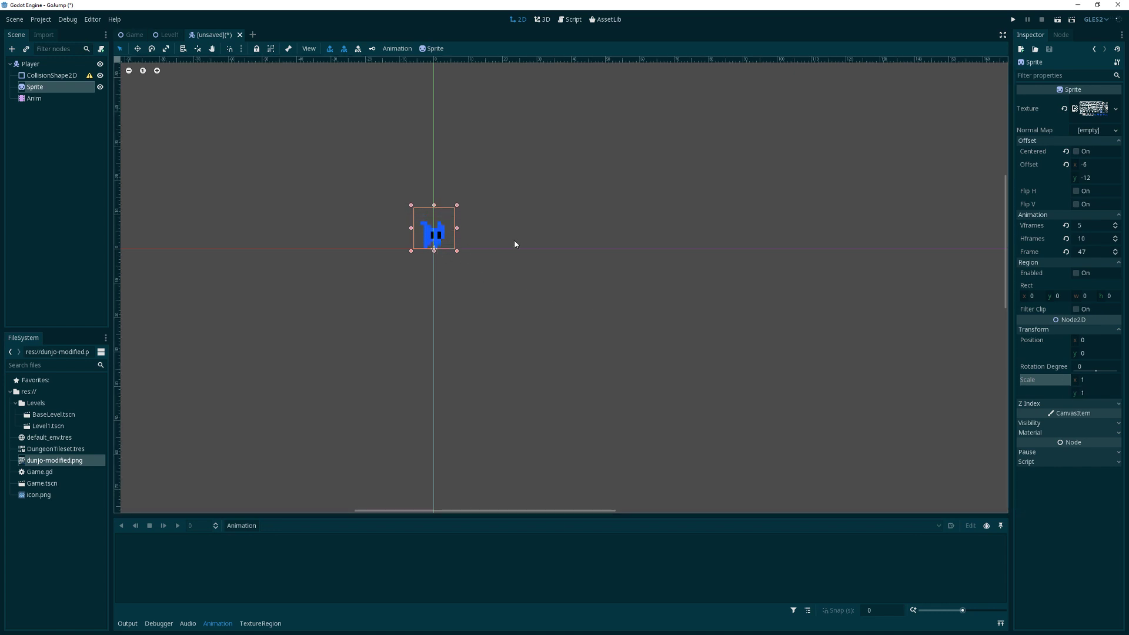
pyautogui.click(566, 207)
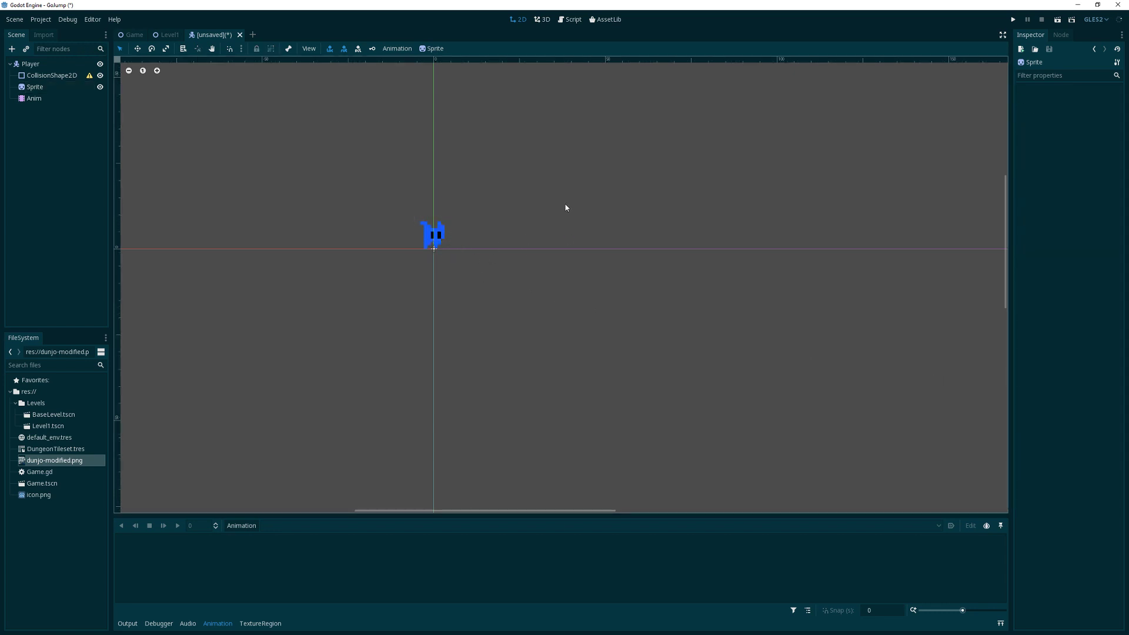
pyautogui.click(23, 64)
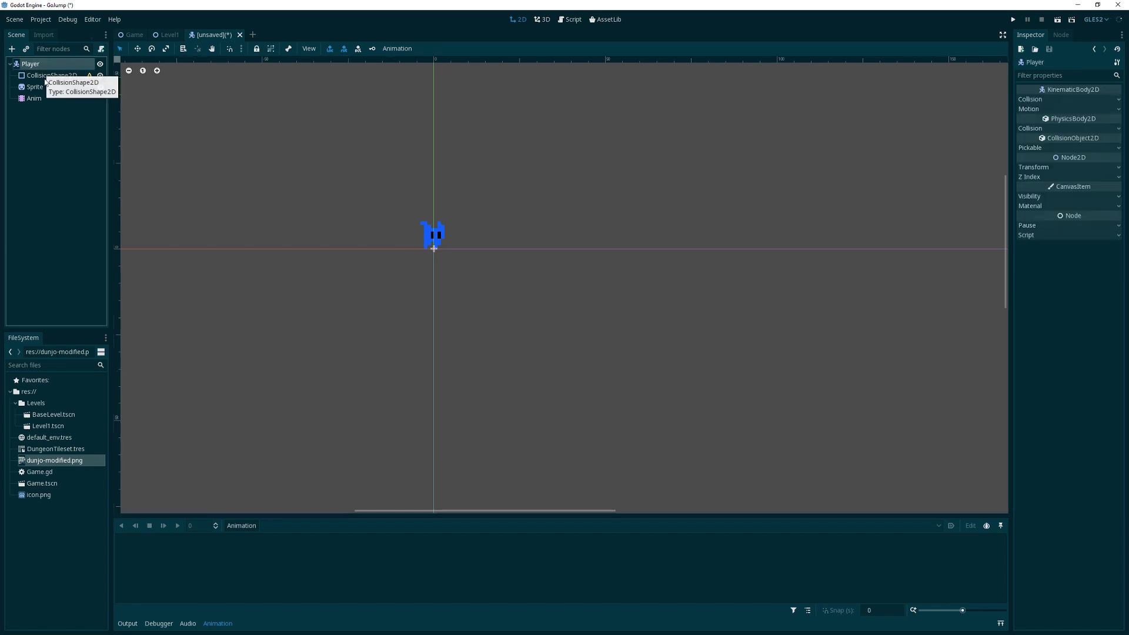
pyautogui.click(36, 87)
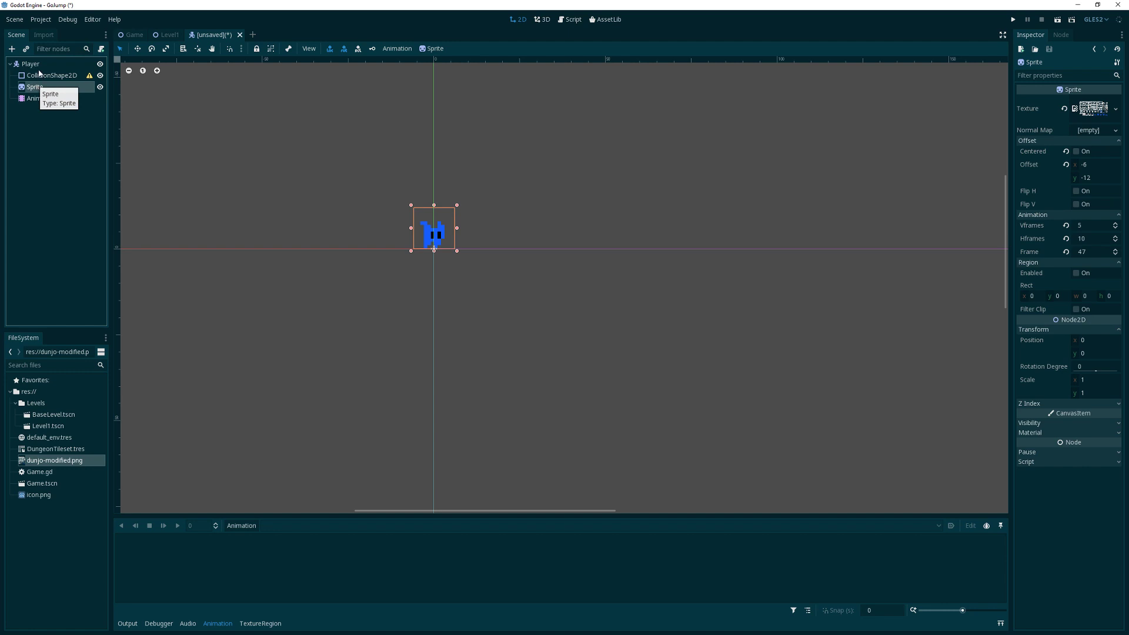
pyautogui.click(32, 65)
pyautogui.click(34, 88)
# Step: Set the CollisionShape2D node's position to x -6, y -12
pyautogui.click(44, 75)
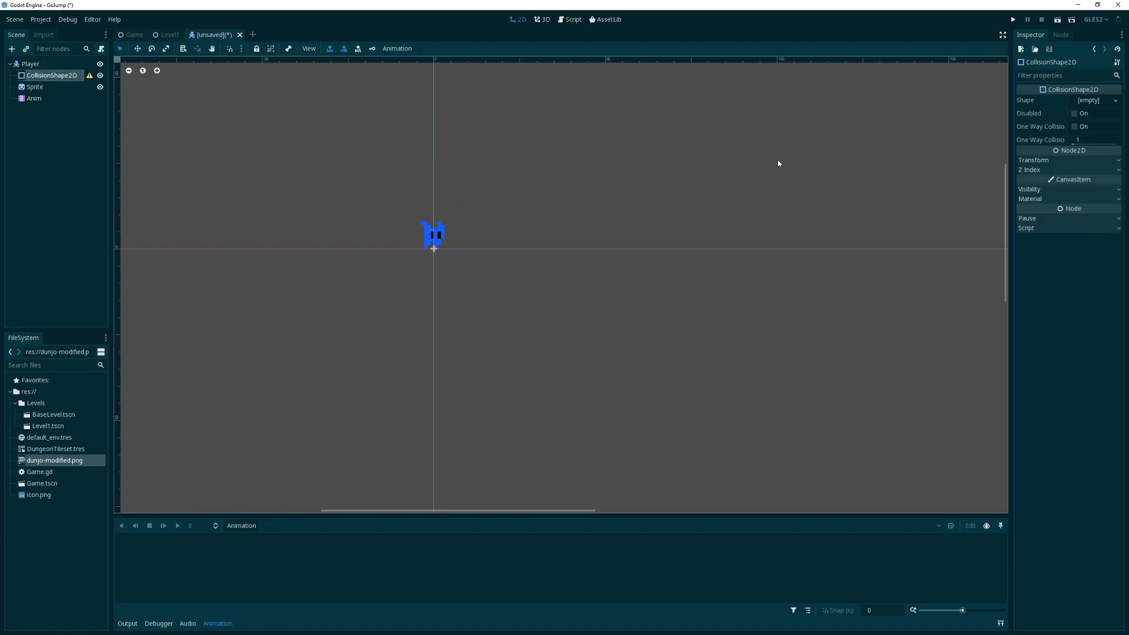
pyautogui.click(1038, 161)
pyautogui.click(1084, 171)
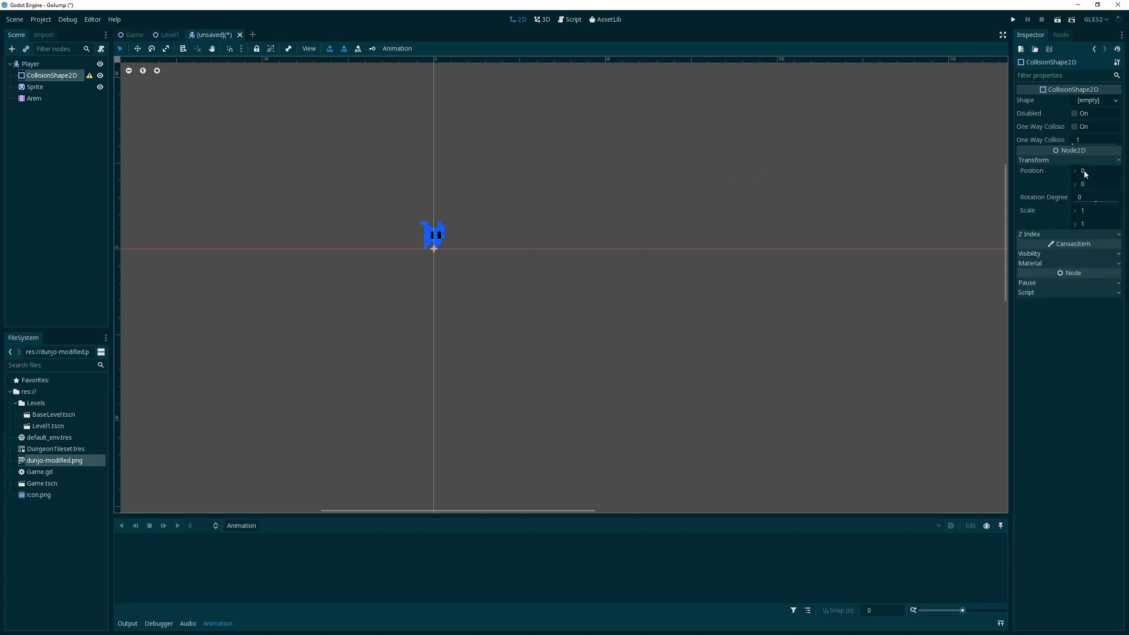
pyautogui.write('-6')
pyautogui.press('Tab')
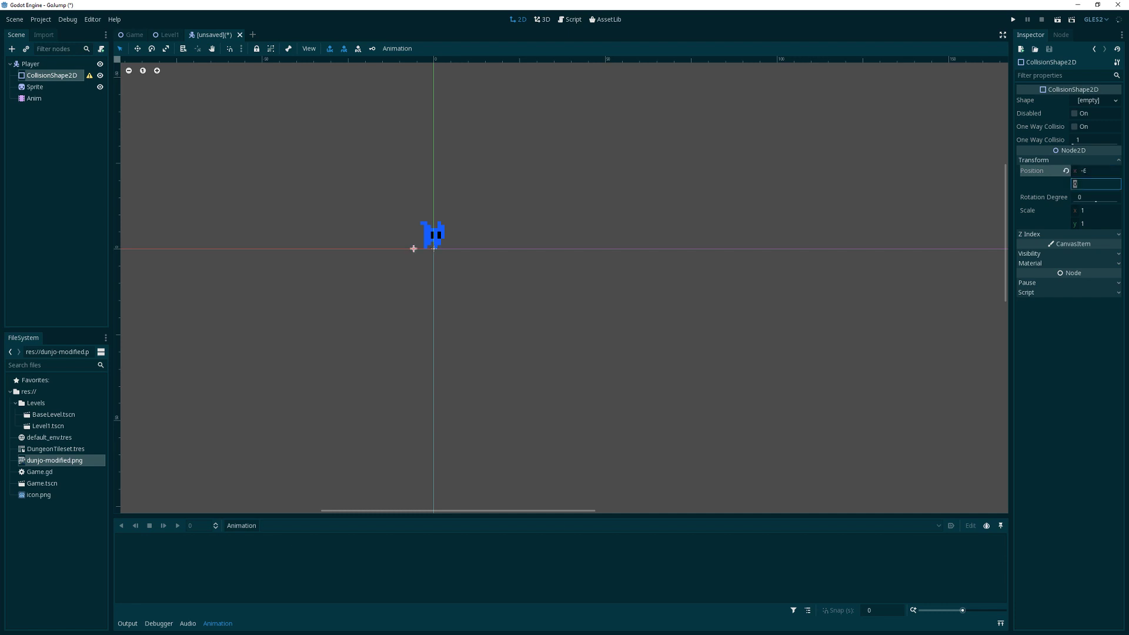
pyautogui.write('-12')
pyautogui.press('Return')
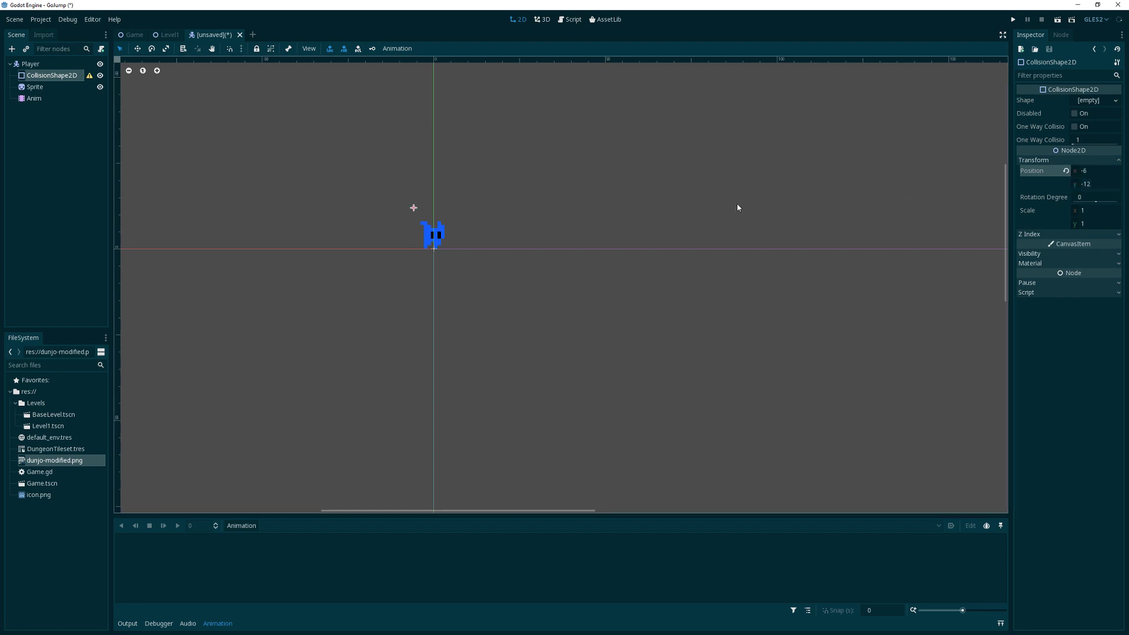
# Step: Assign a new CapsuleShape2D to the collision shape node and shorten the capsule slightly
pyautogui.click(1096, 100)
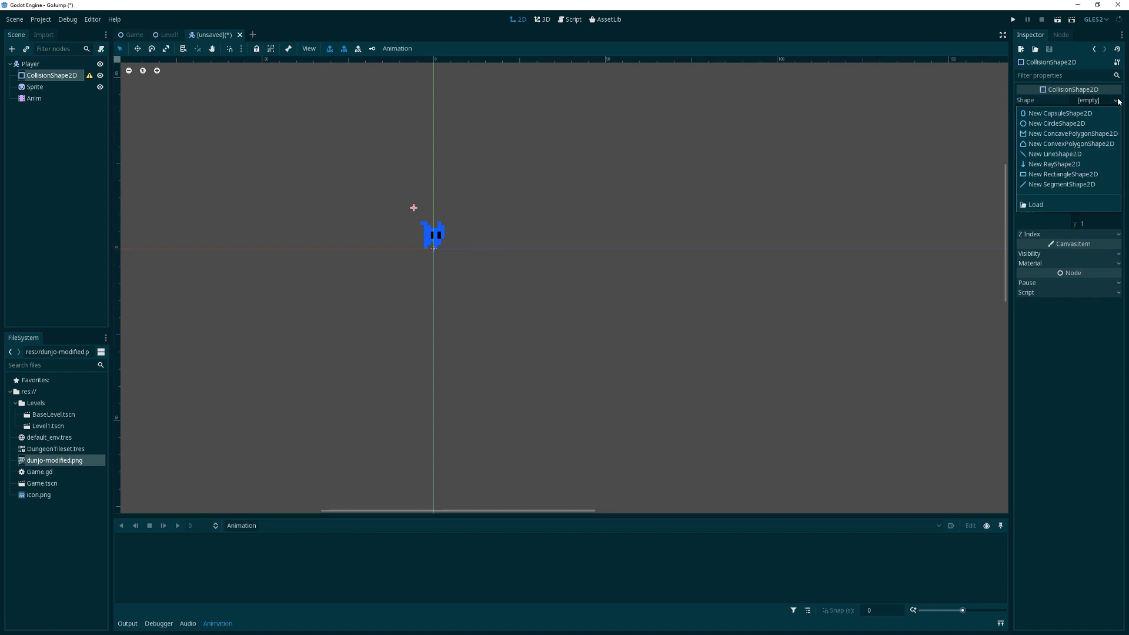
pyautogui.click(1064, 113)
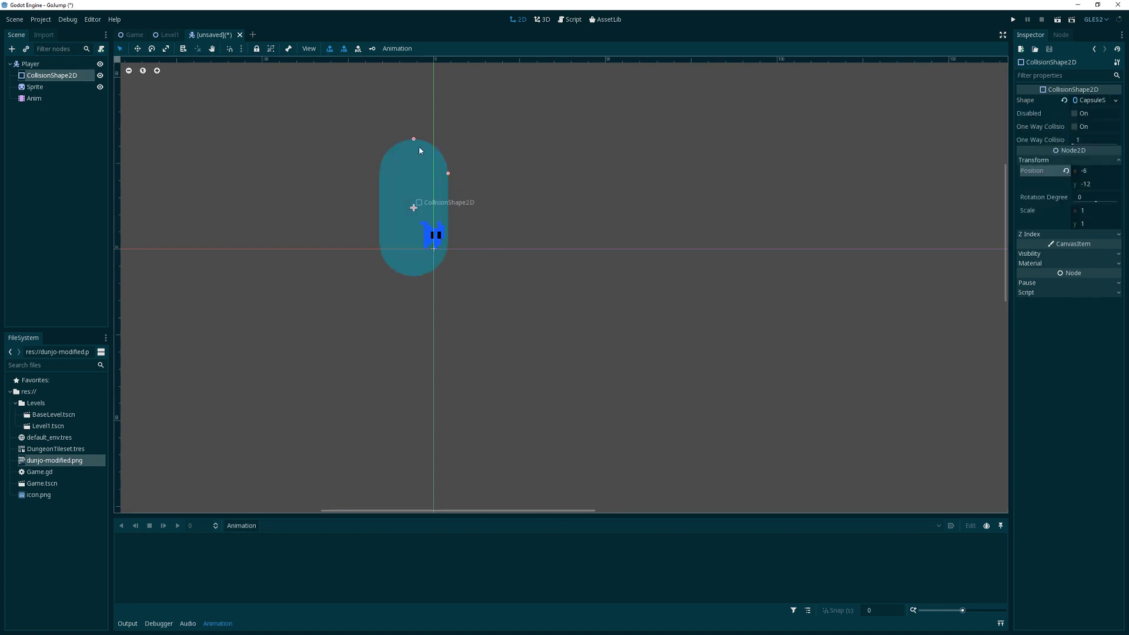
pyautogui.moveTo(414, 138); pyautogui.dragTo(414, 144)
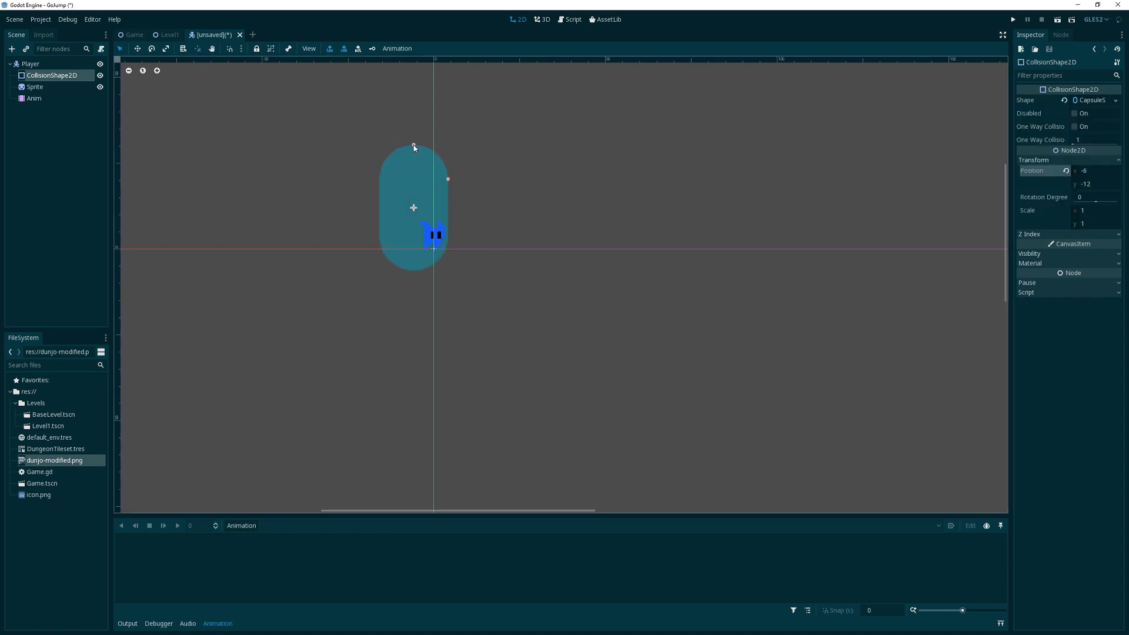
# Step: Set the capsule collision shape's position to x 0, y -6
pyautogui.click(1076, 171)
pyautogui.write('0')
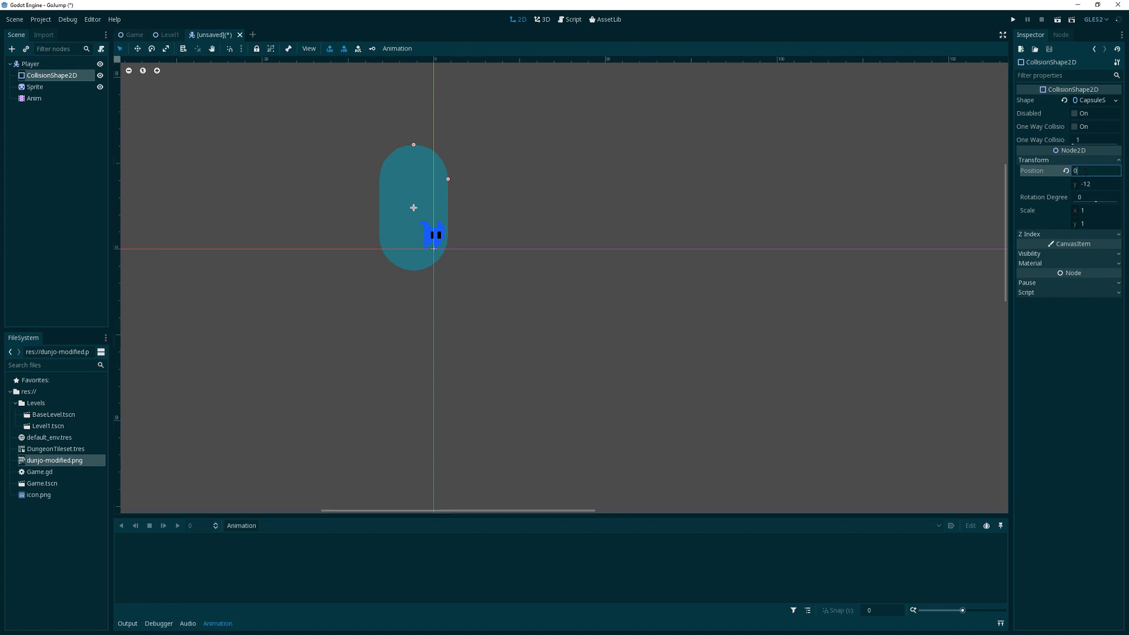
pyautogui.press('Return')
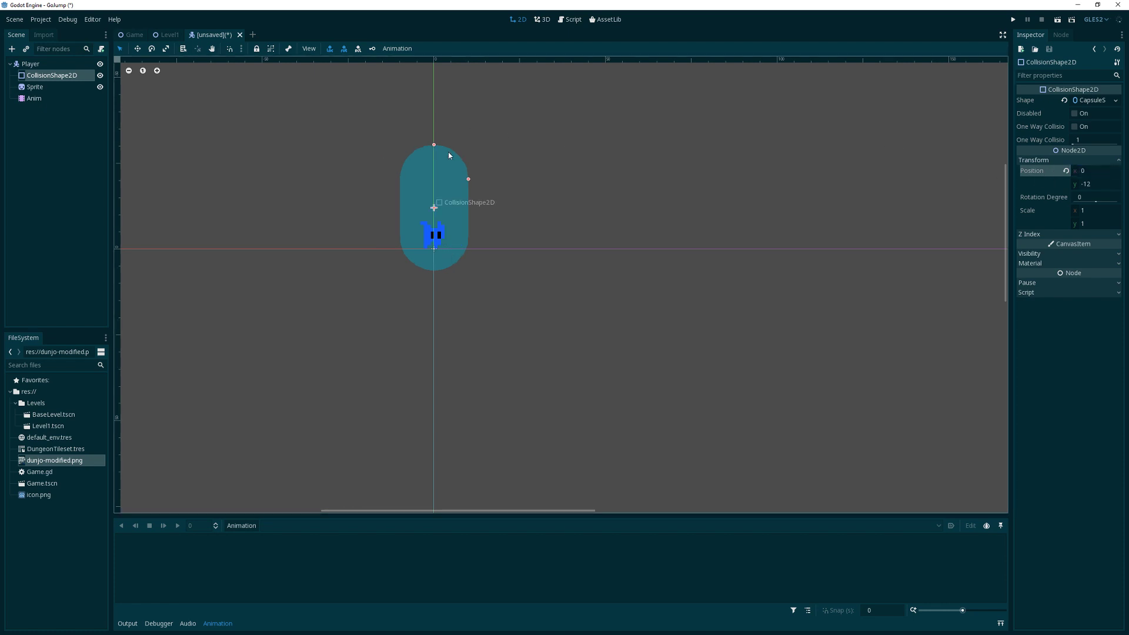
pyautogui.click(1095, 184)
pyautogui.write('-6')
pyautogui.press('Return')
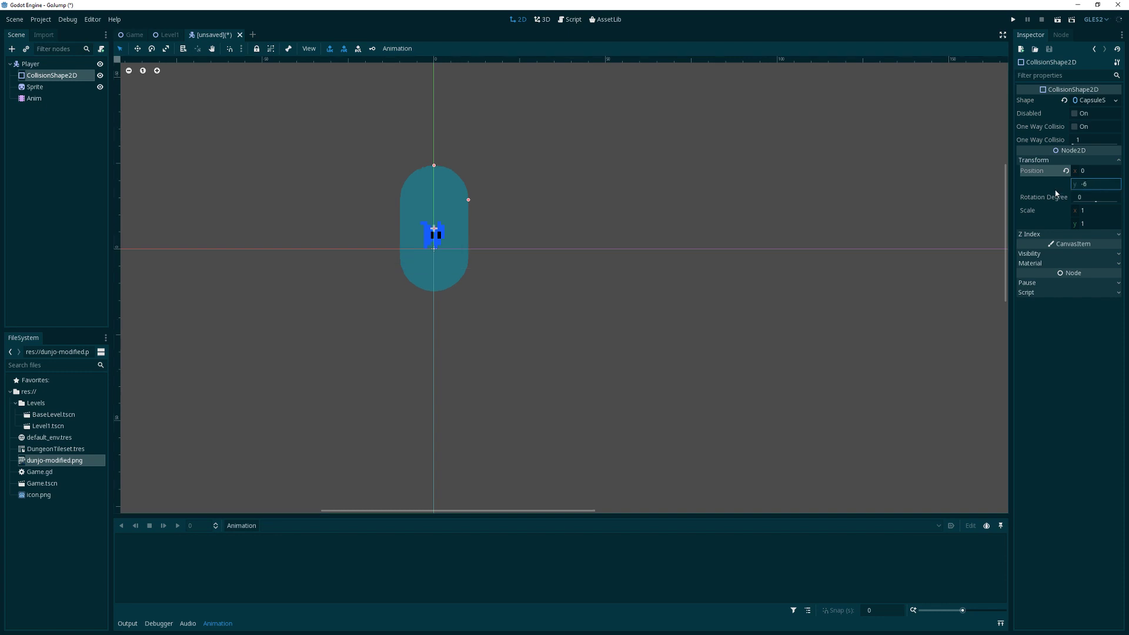
# Step: Shrink the capsule's height and radius until it forms a near-circle about as wide as the blue character
pyautogui.moveTo(434, 167)
pyautogui.mouseDown()
pyautogui.moveTo(437, 204)
pyautogui.moveTo(434, 186)
pyautogui.mouseUp()
pyautogui.moveTo(467, 220); pyautogui.dragTo(450, 225)
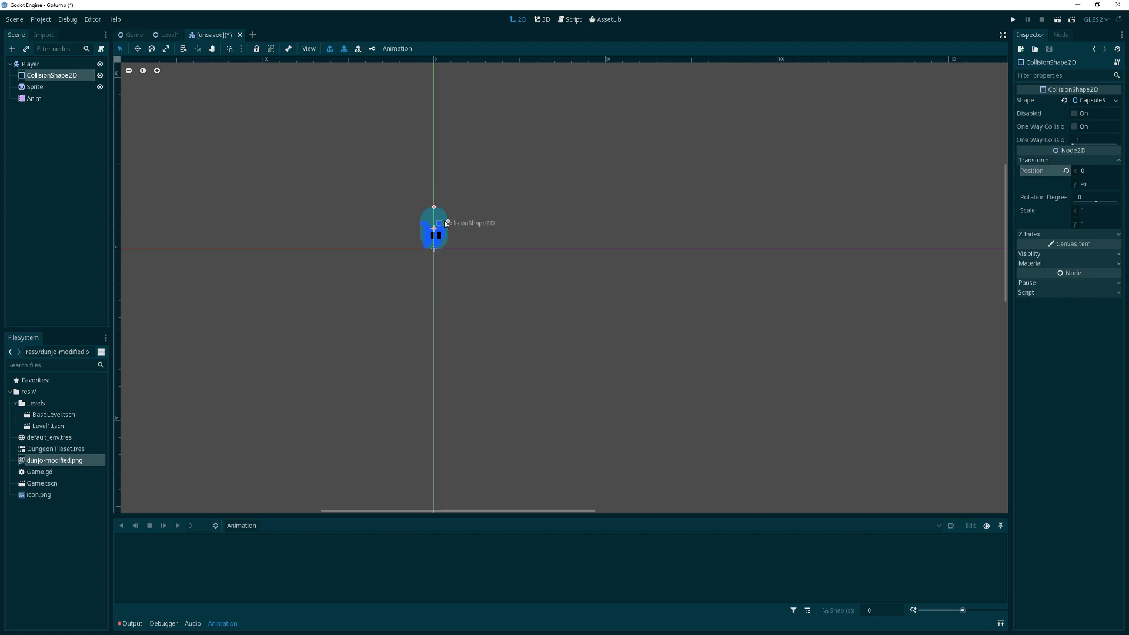
pyautogui.moveTo(434, 207); pyautogui.dragTo(449, 229)
# Step: Move the collision shape's y position to -4 and fine-tune it to -4.5 so it covers the character
pyautogui.click(1094, 184)
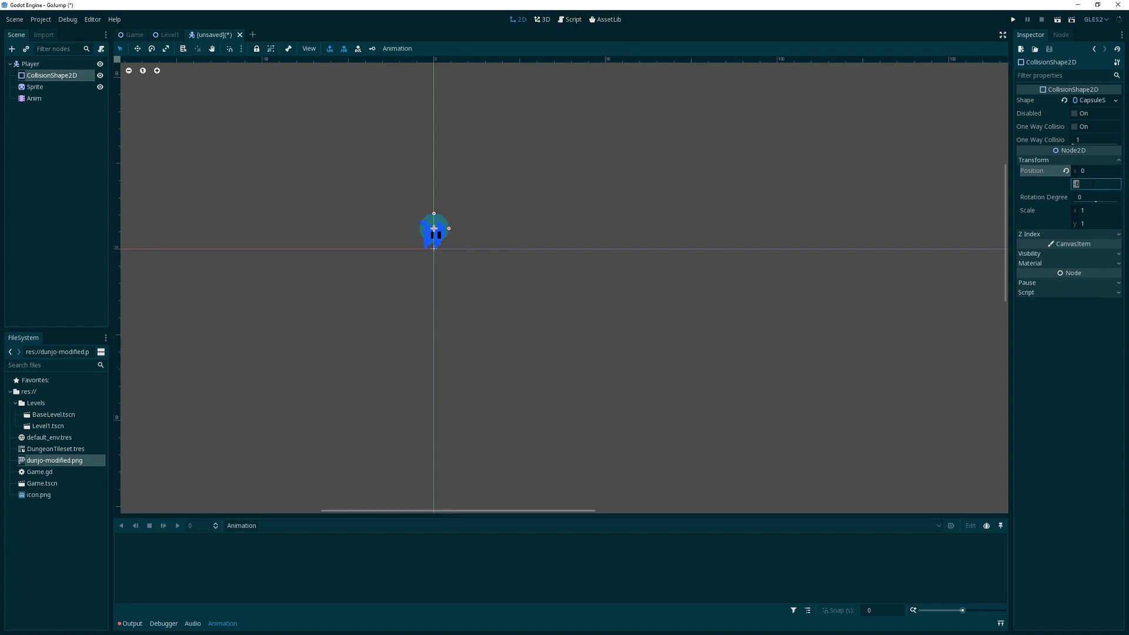
pyautogui.write('-4')
pyautogui.press('Return')
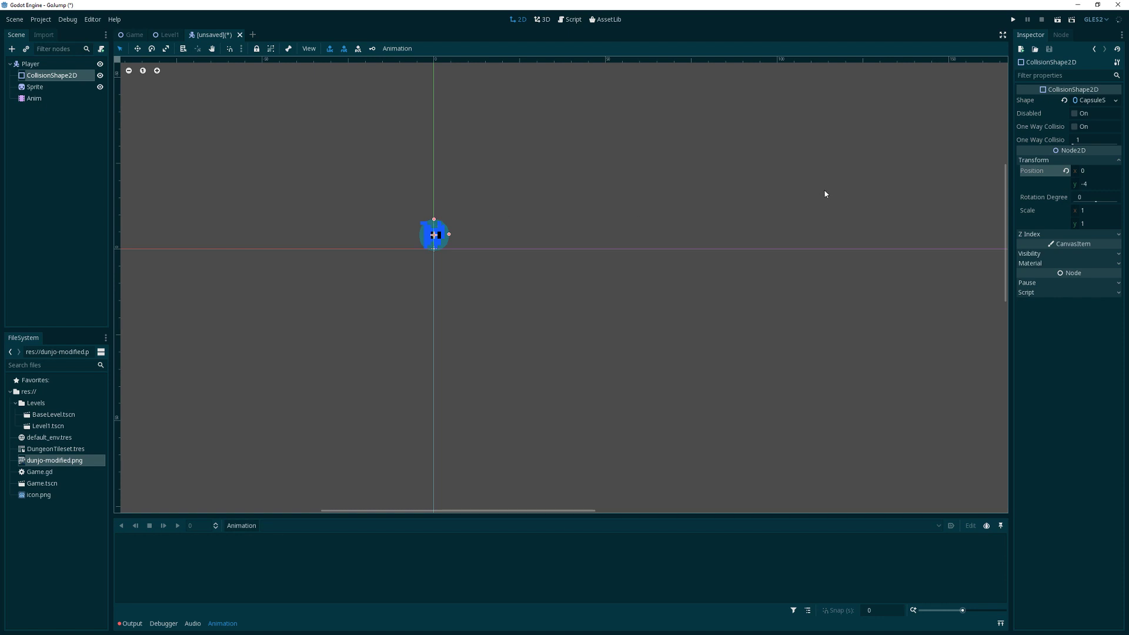
pyautogui.click(1097, 184)
pyautogui.write('-4.5')
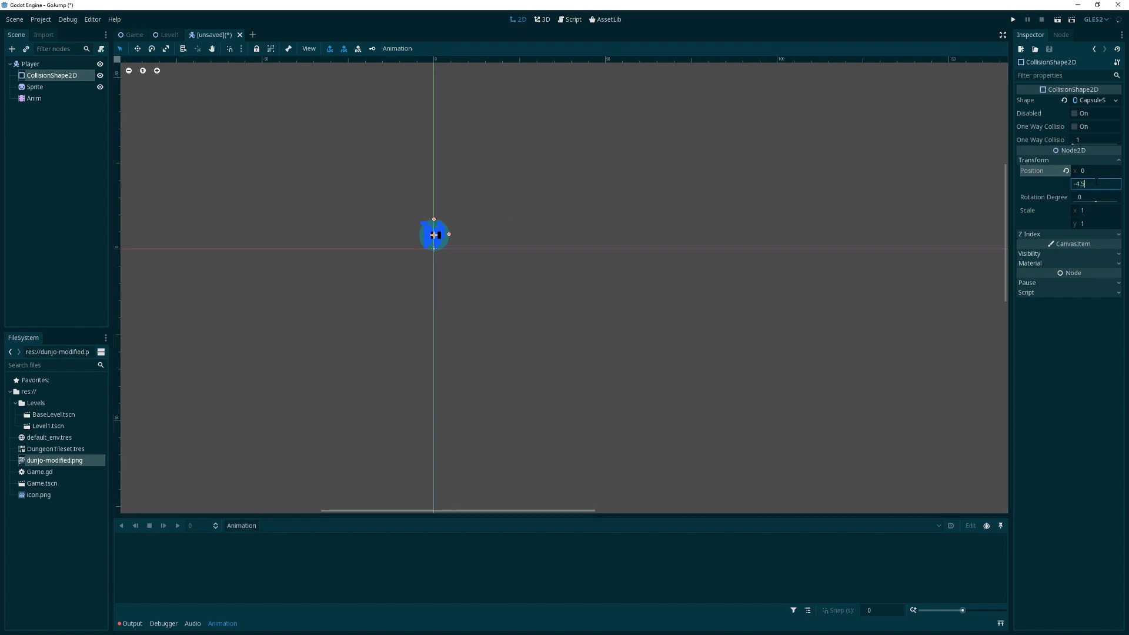
pyautogui.press('Return')
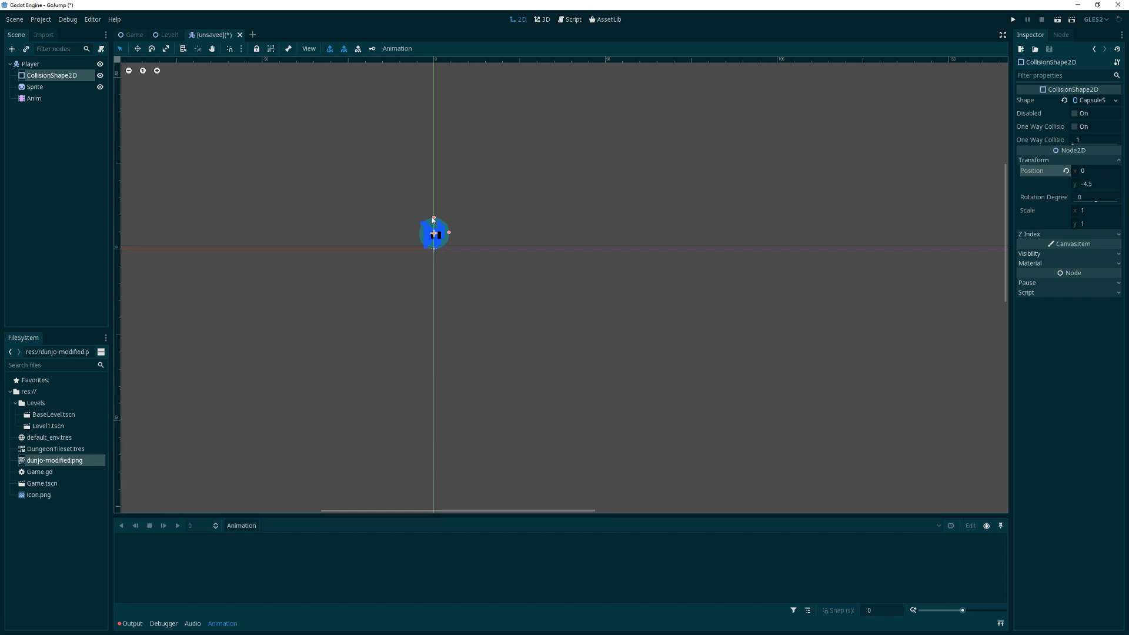
pyautogui.click(67, 88)
pyautogui.click(64, 88)
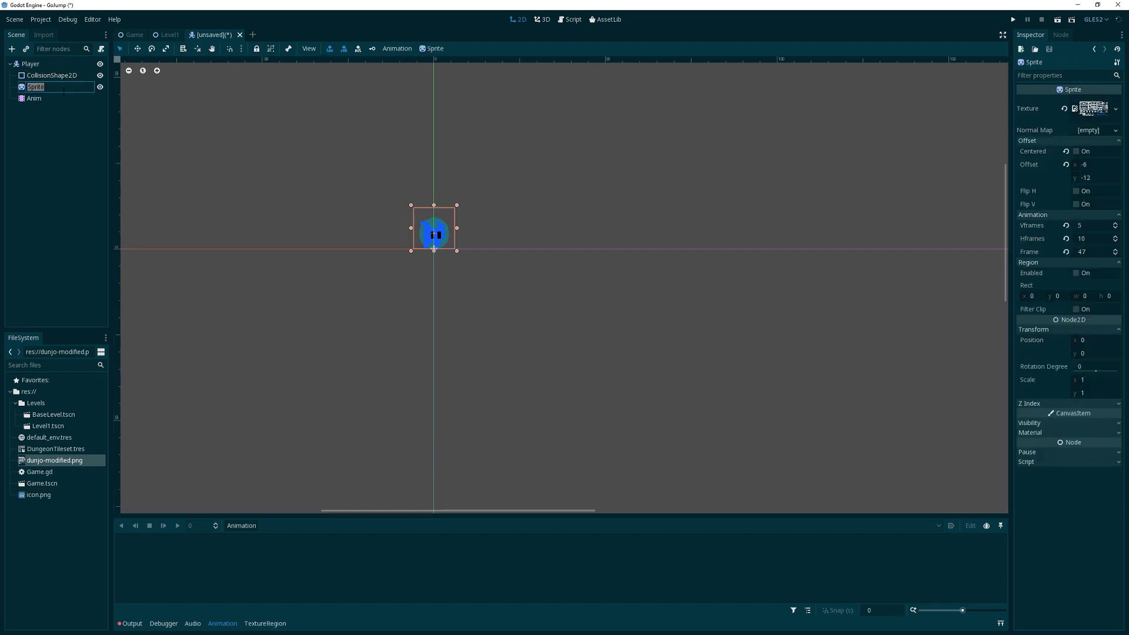
pyautogui.click(60, 98)
pyautogui.click(53, 75)
pyautogui.click(53, 87)
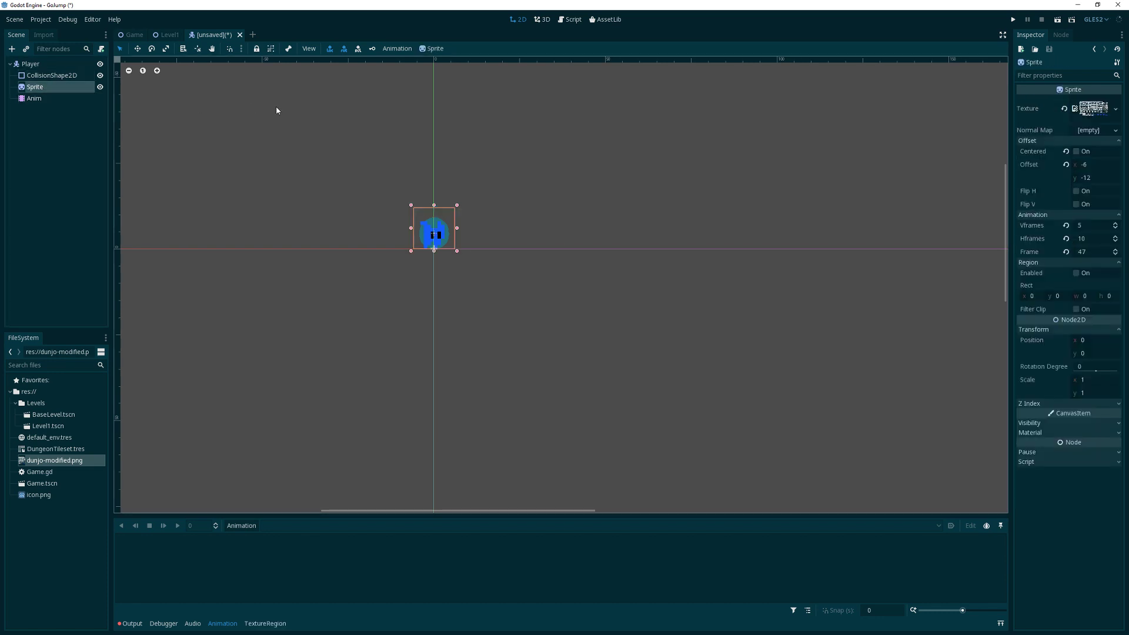
# Step: In the project's 2D physics layer names, name layer 1 Default and layer 2 Player
pyautogui.click(39, 22)
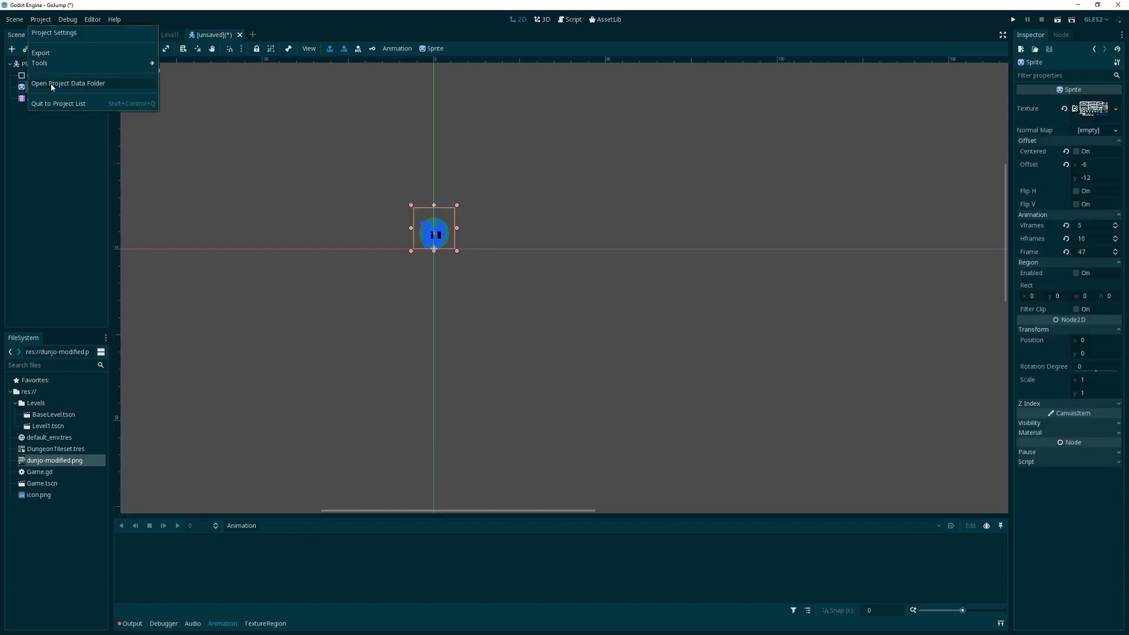
pyautogui.click(47, 39)
pyautogui.scroll(-4, 414, 357)
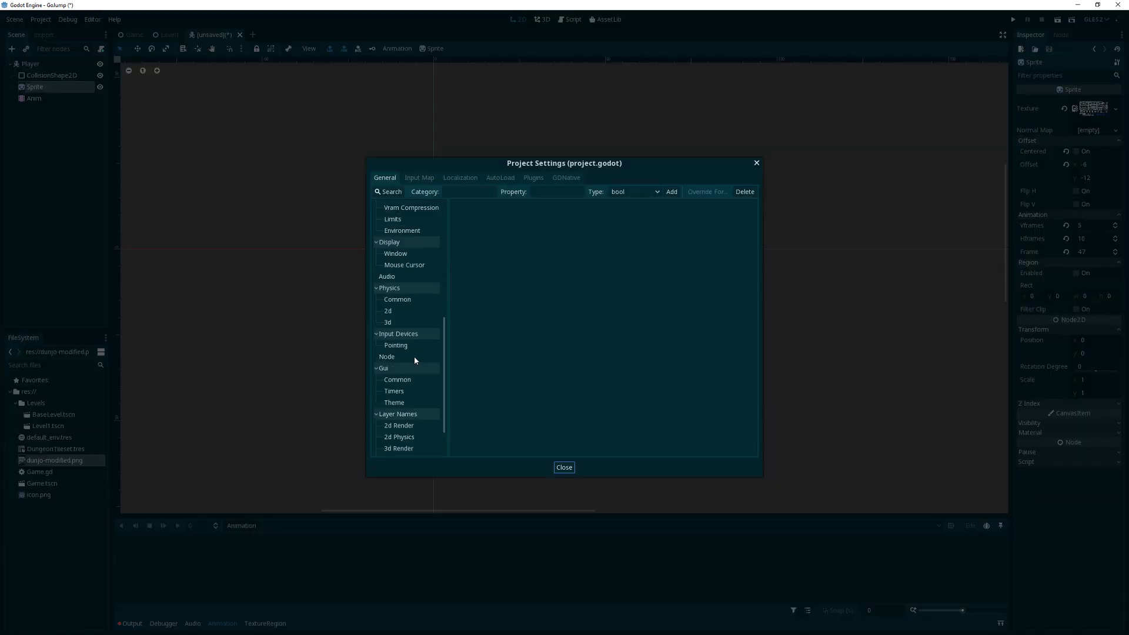
pyautogui.click(407, 398)
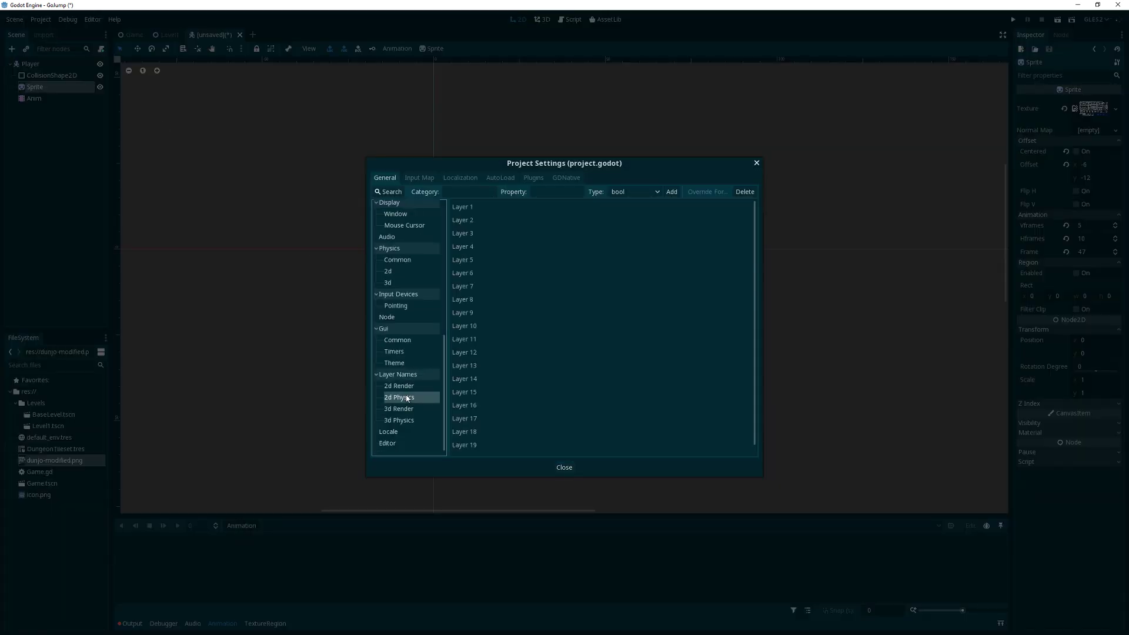
pyautogui.click(623, 207)
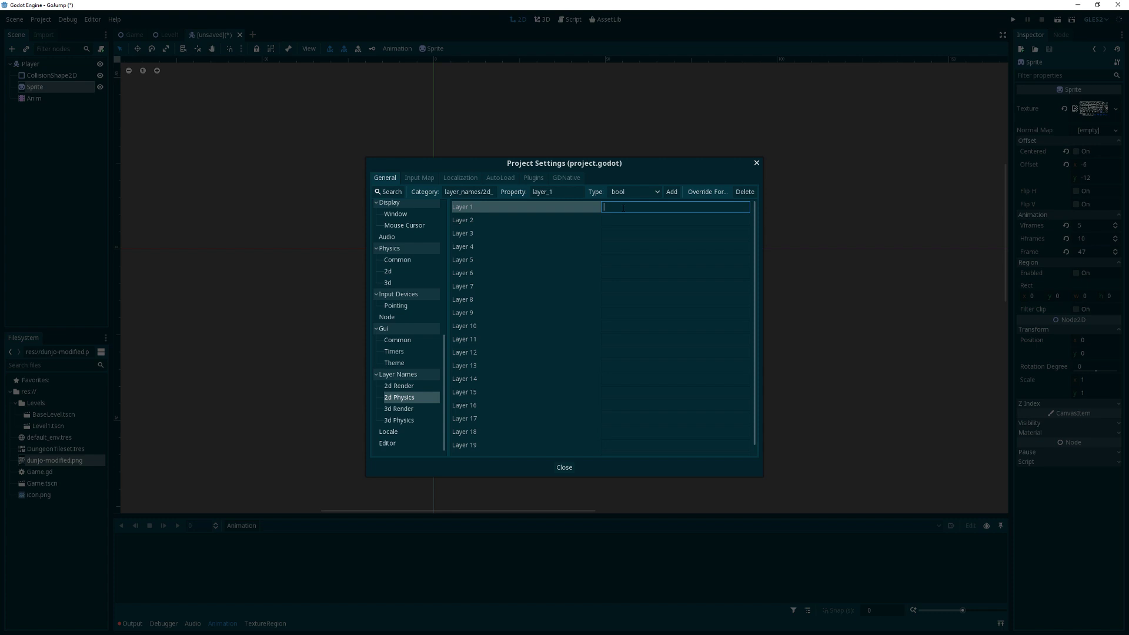
pyautogui.write('Default')
pyautogui.press('Return')
pyautogui.click(637, 220)
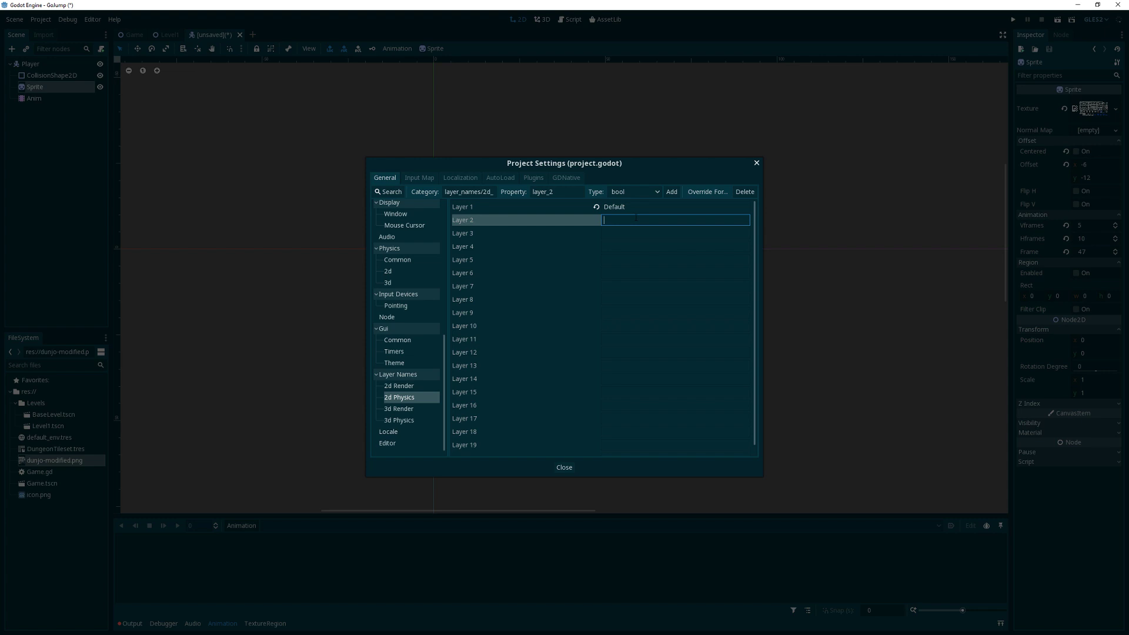
pyautogui.write('Player')
pyautogui.press('Return')
# Step: Name 2D physics layer 3 Pickups, layer 4 Trigger and layer 5 Enemies, and close the project settings
pyautogui.click(628, 233)
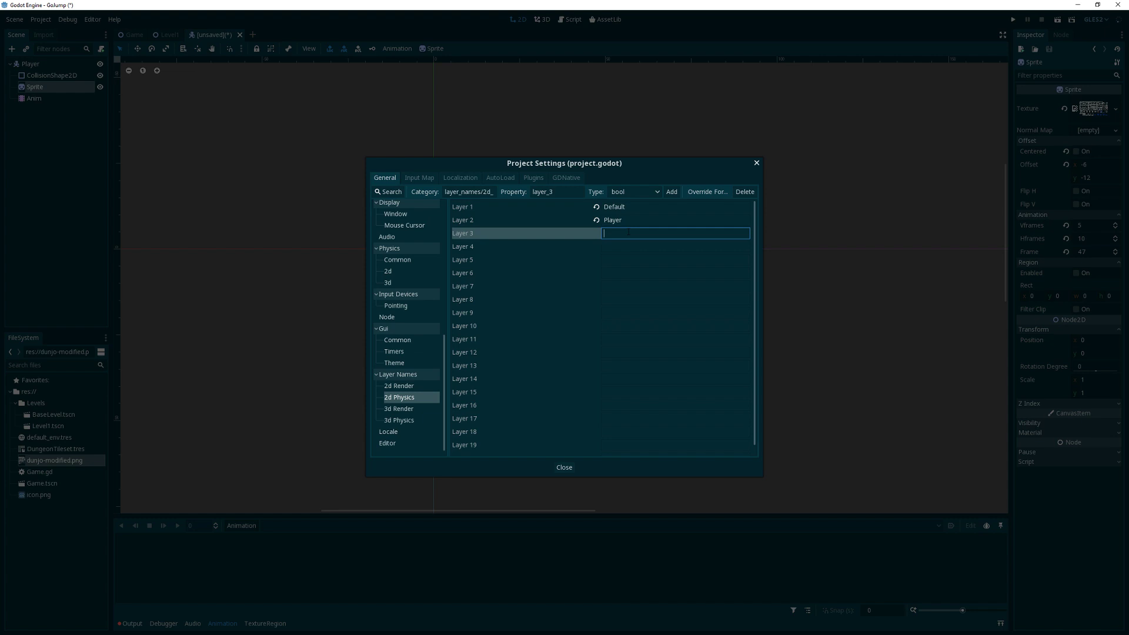
pyautogui.write('Pickups')
pyautogui.click(625, 246)
pyautogui.write('Trigger')
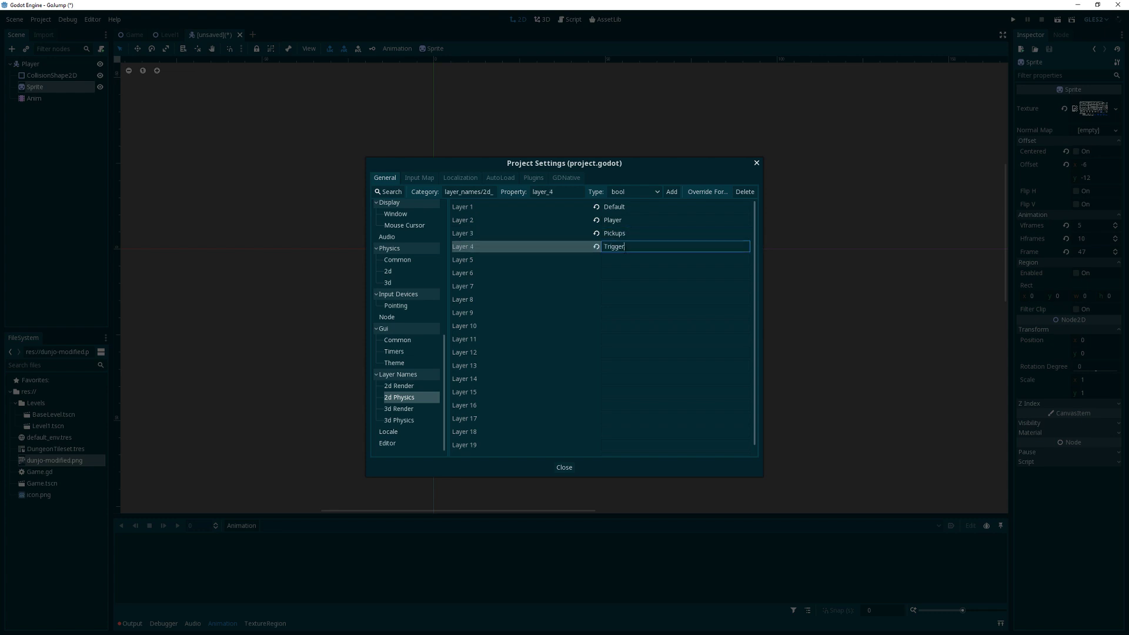
pyautogui.press('Return')
pyautogui.click(626, 262)
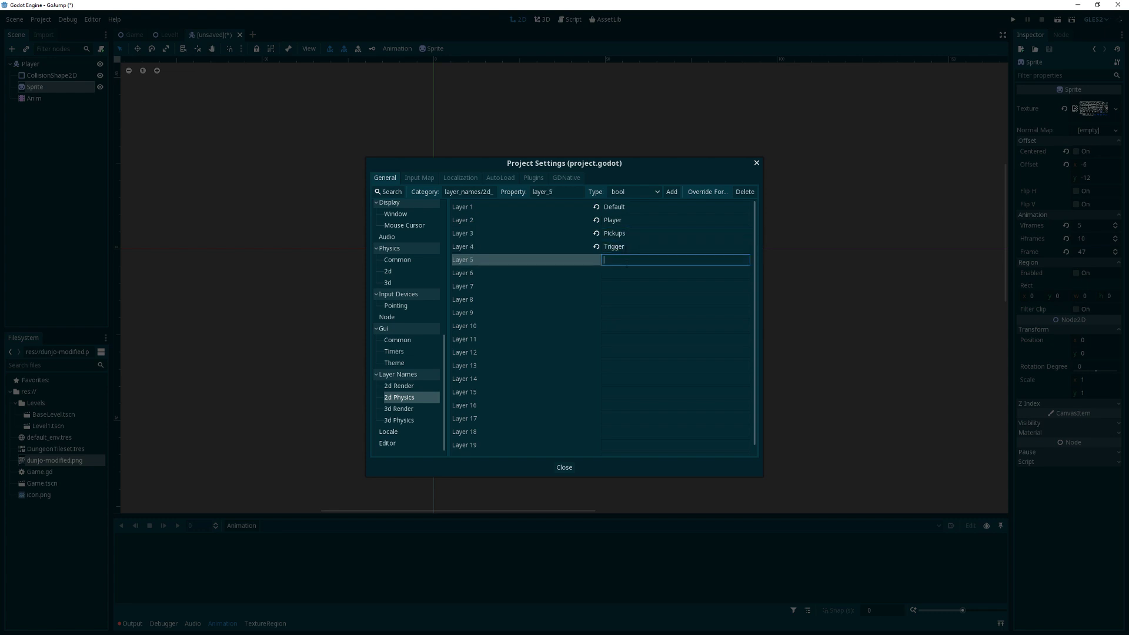
pyautogui.write('Enemies')
pyautogui.press('Return')
pyautogui.click(565, 469)
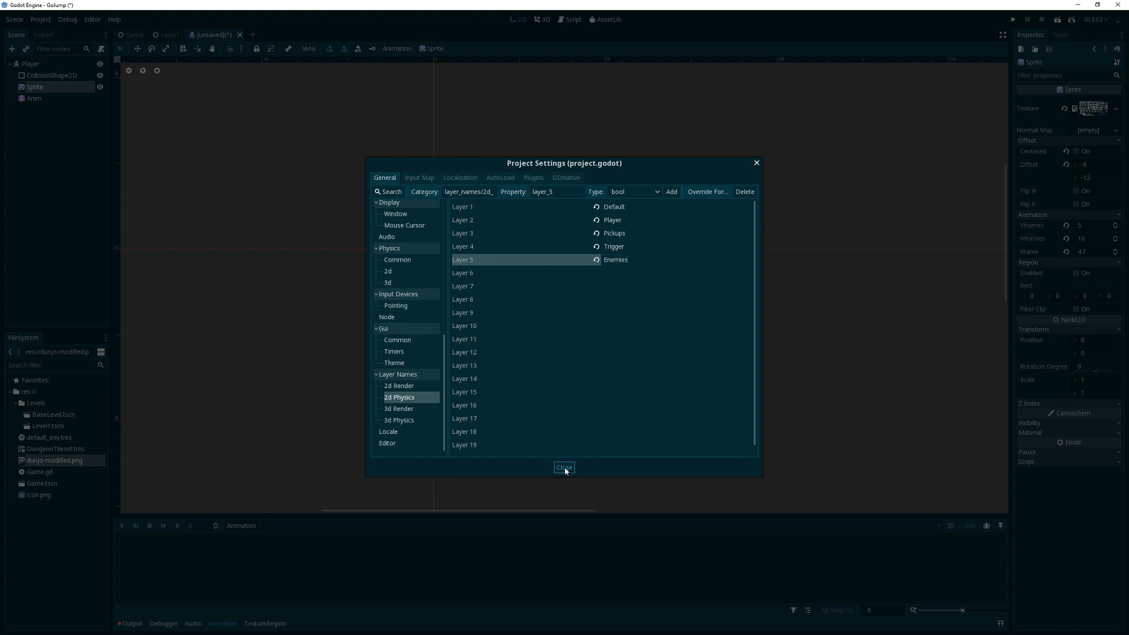
# Step: Put the Player body on the Player collision layer only, removing it from Default
pyautogui.click(32, 63)
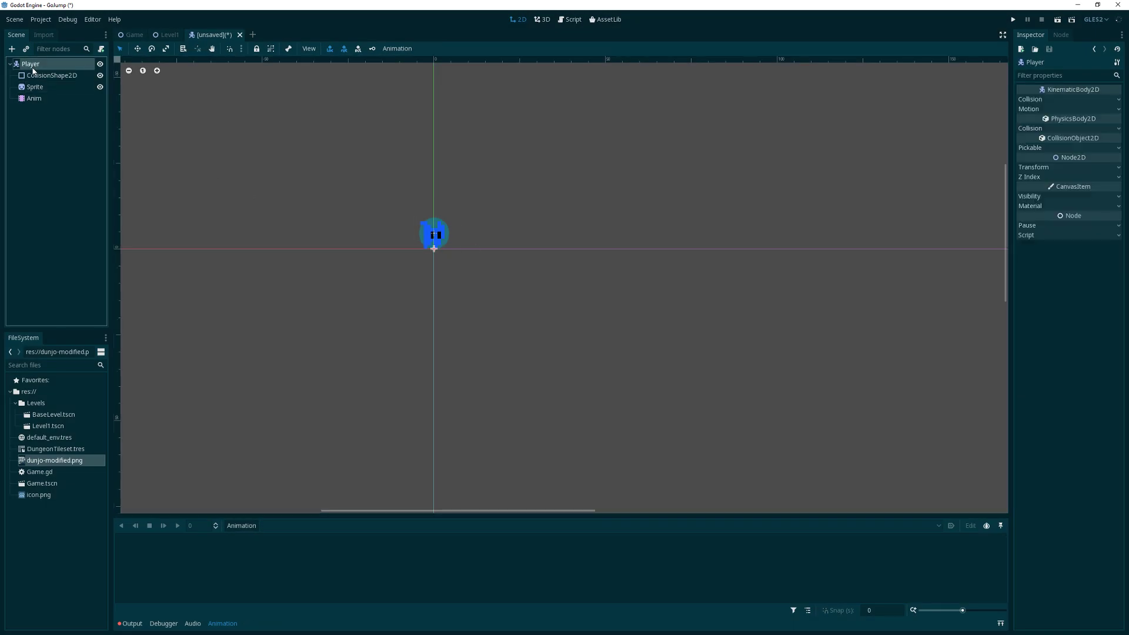
pyautogui.click(1036, 130)
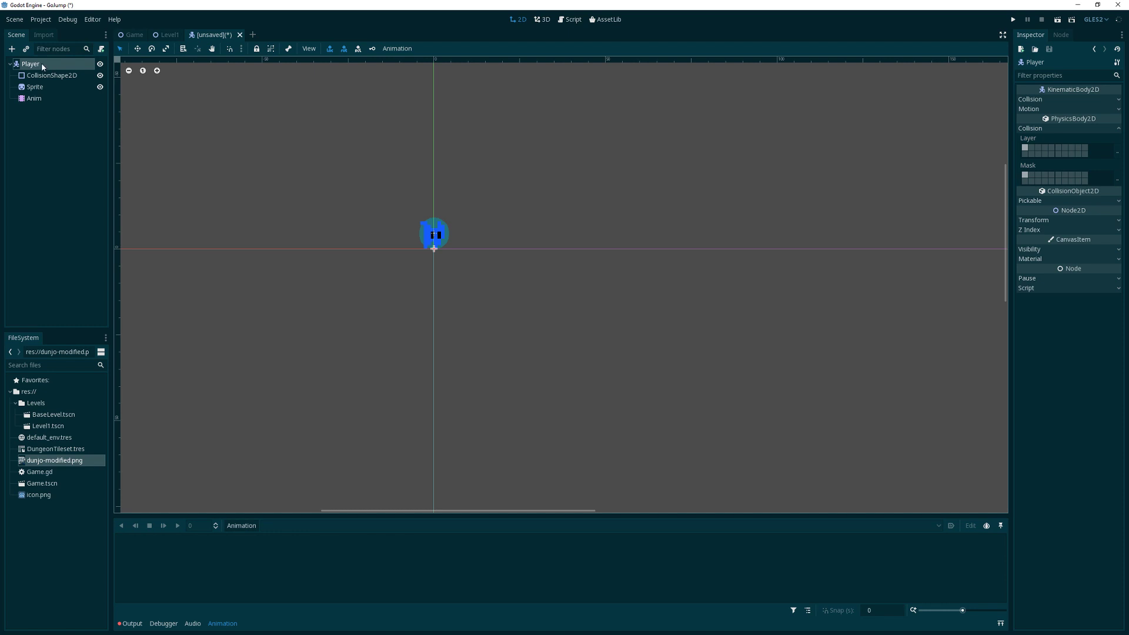
pyautogui.click(1117, 153)
pyautogui.click(1080, 150)
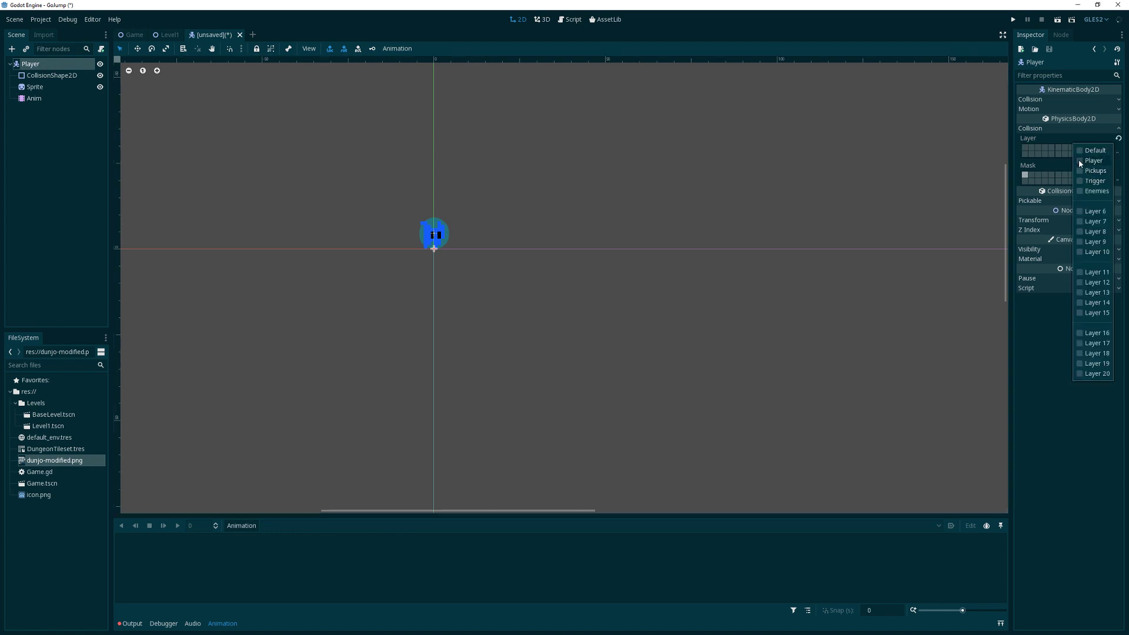
pyautogui.click(1080, 161)
pyautogui.click(1088, 143)
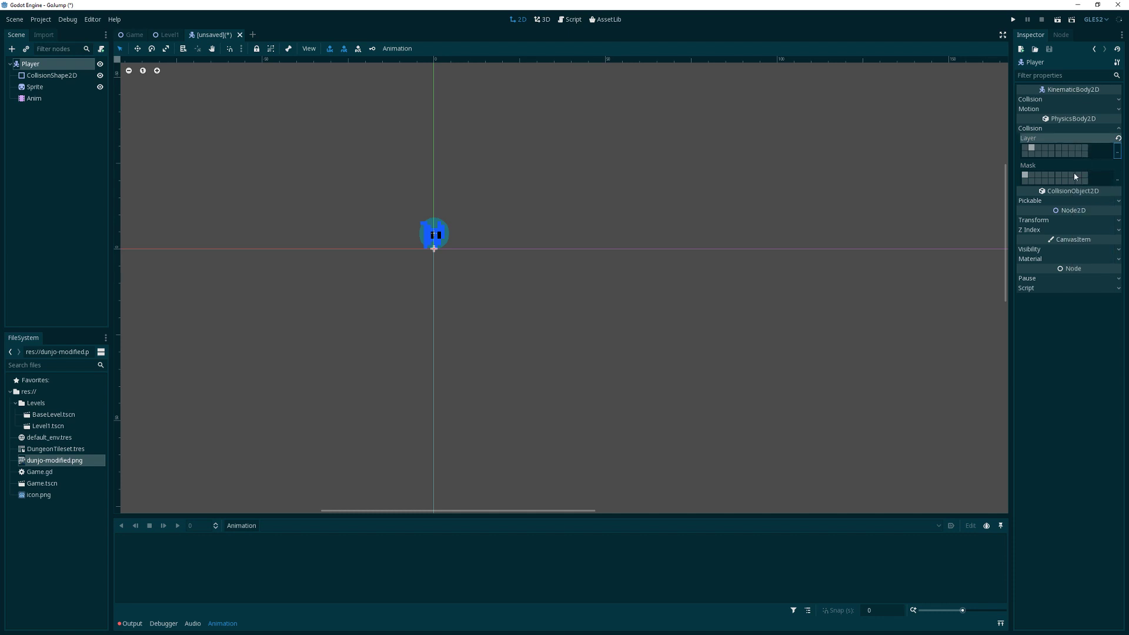
# Step: Add Pickups, Trigger and Enemies to the Player body's collision mask alongside Default and try to save the scene
pyautogui.click(1117, 179)
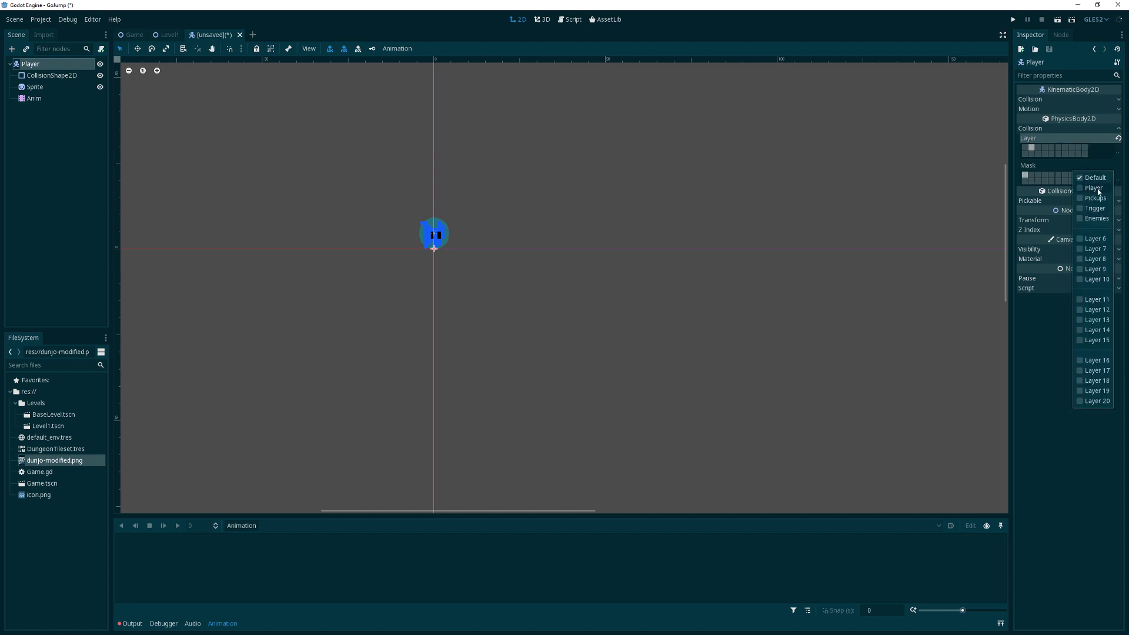
pyautogui.click(1079, 198)
pyautogui.click(1080, 208)
pyautogui.click(1080, 218)
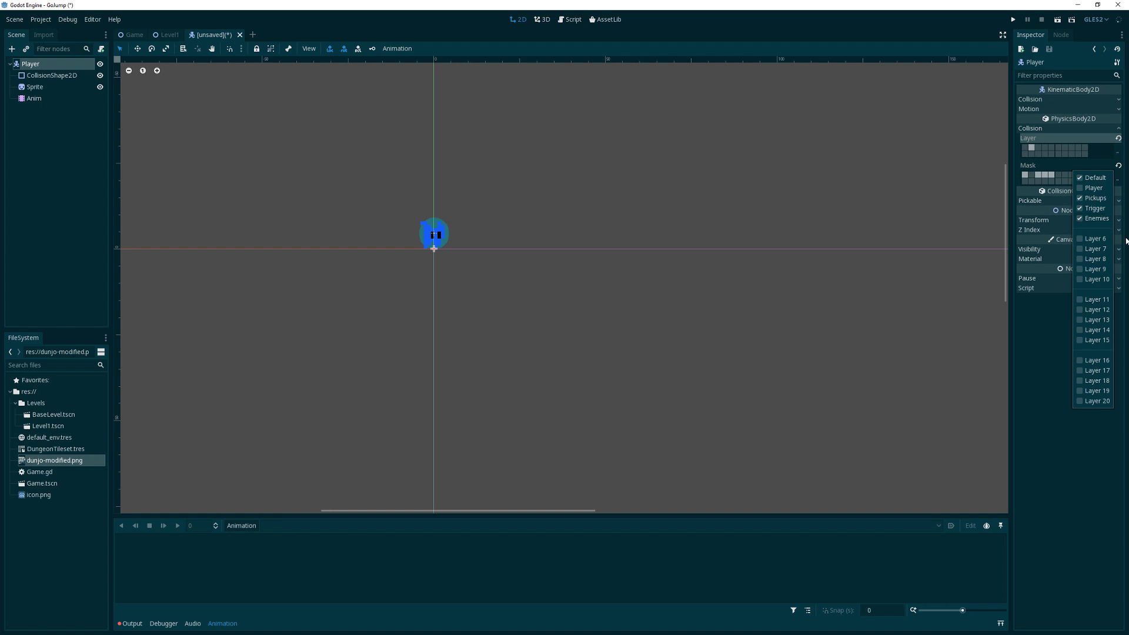
pyautogui.click(1040, 379)
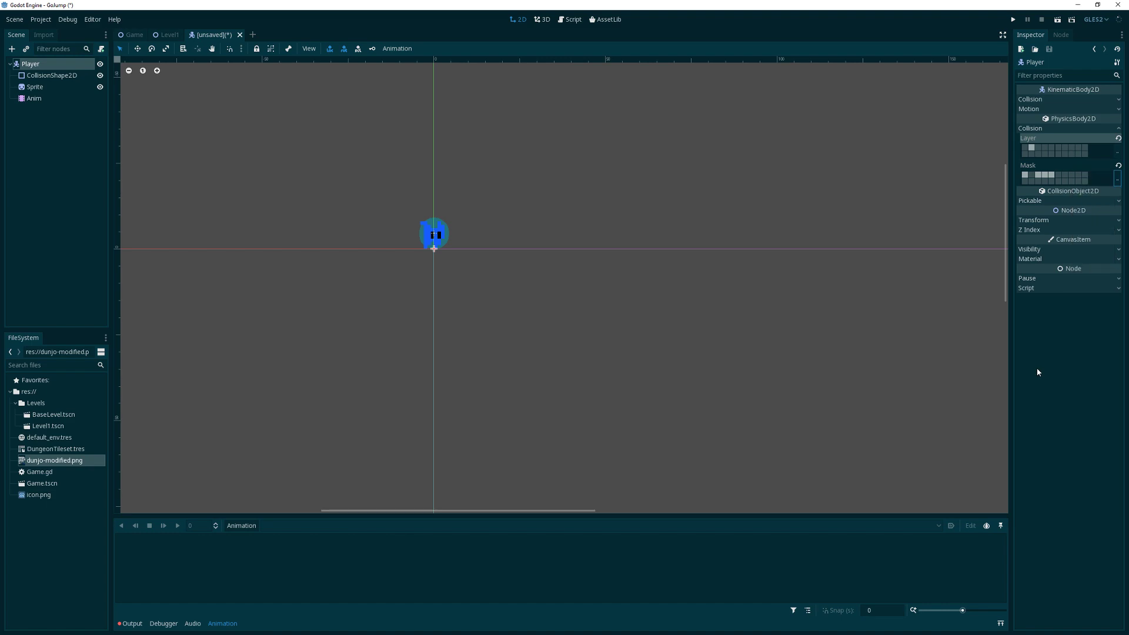
pyautogui.hotkey('ctrl', 's')
pyautogui.press('Escape')
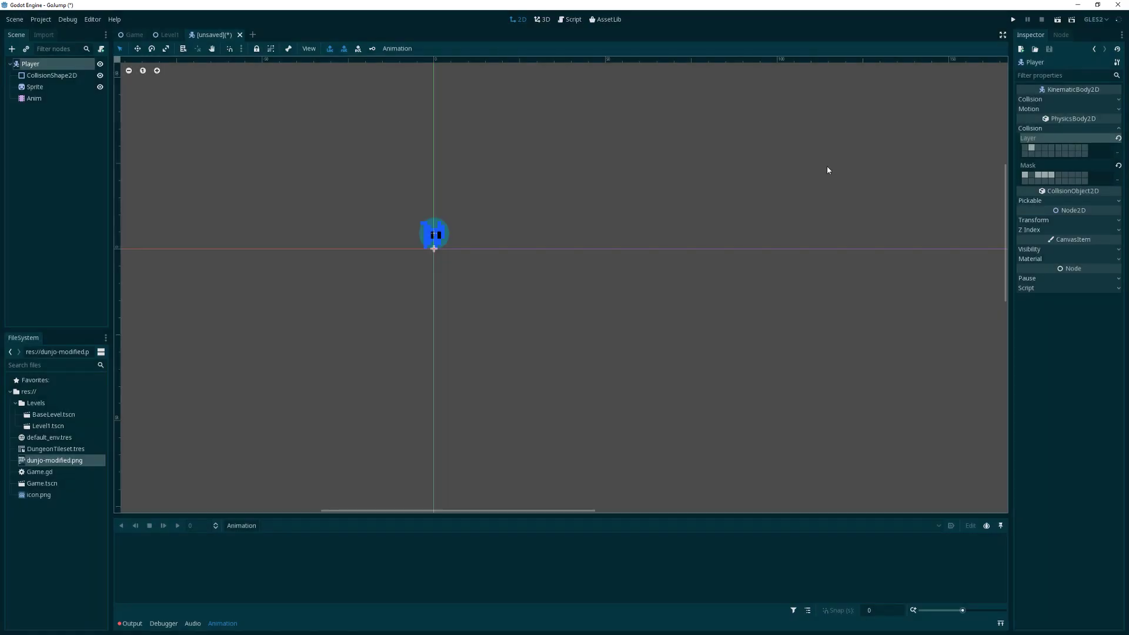
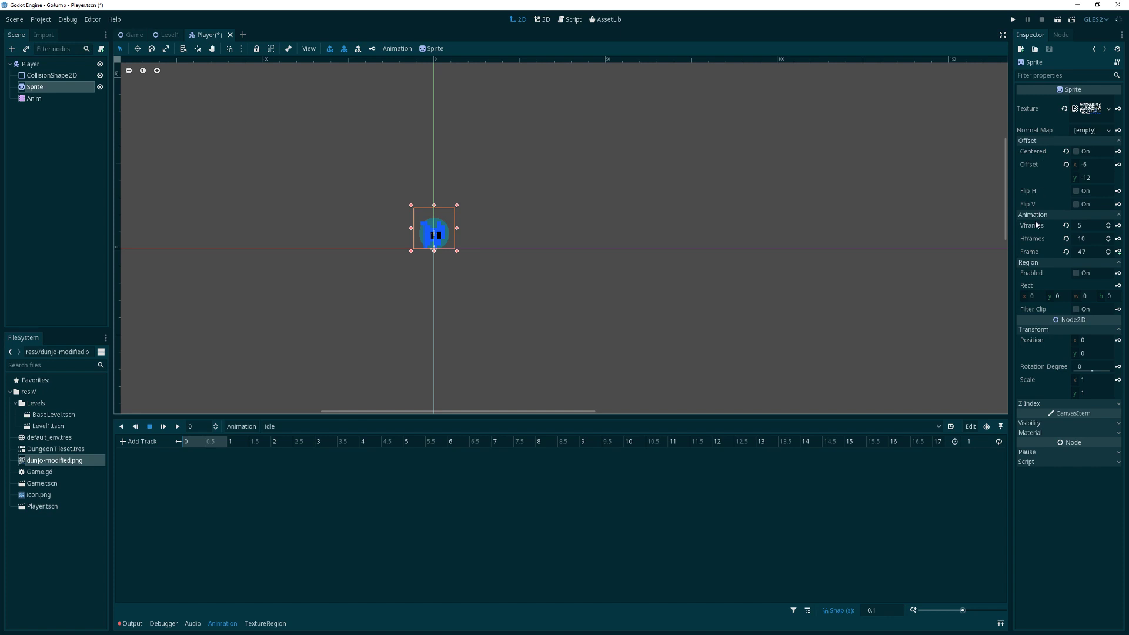
# Step: Add a frame track to the idle animation keyed at time 0 with frame 47, and make the 1-second animation loop
pyautogui.click(1119, 252)
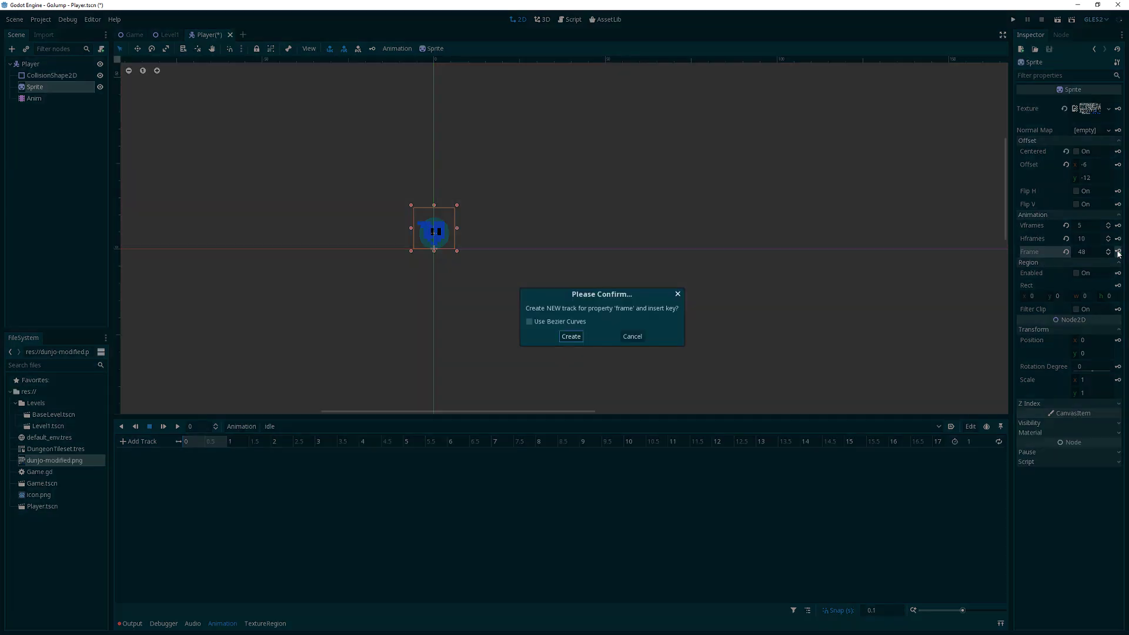
pyautogui.click(573, 337)
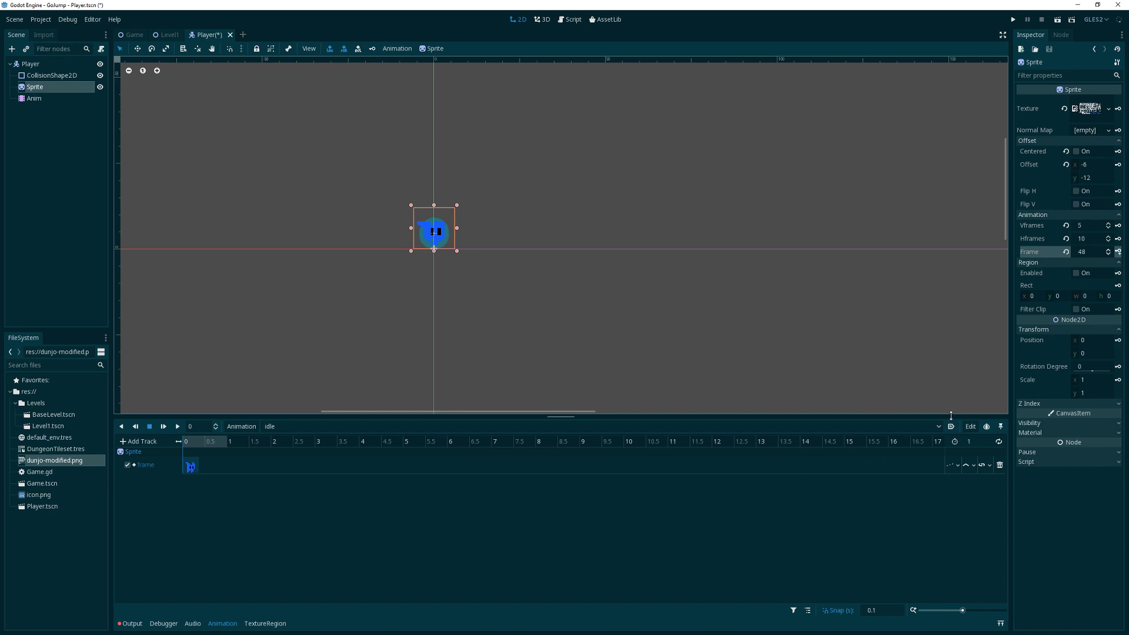
pyautogui.moveTo(203, 446); pyautogui.dragTo(180, 447)
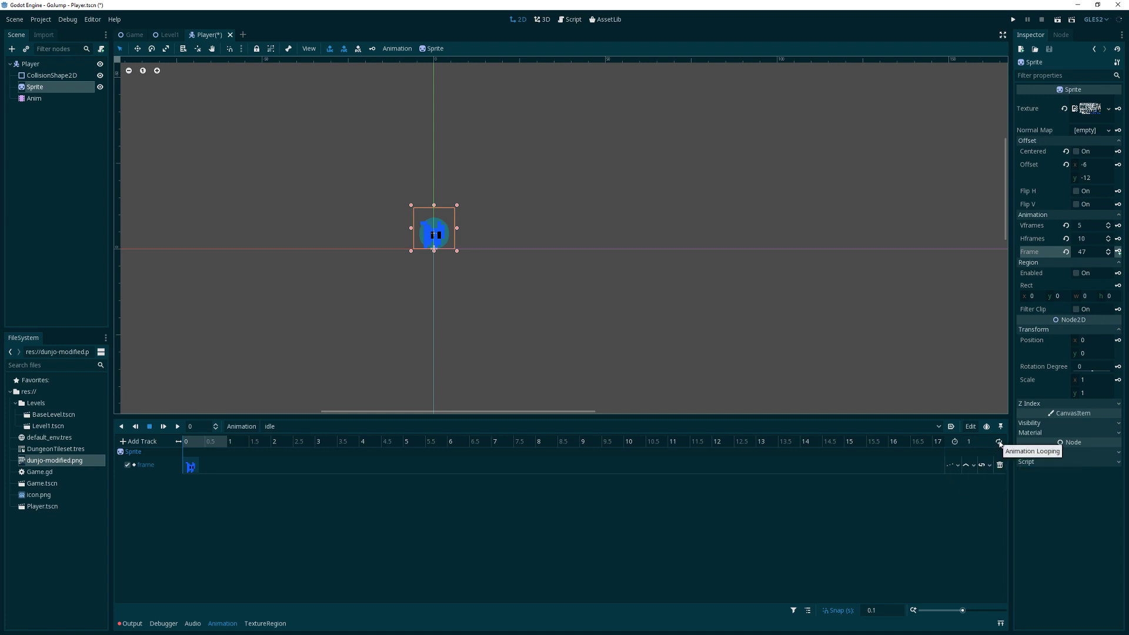
pyautogui.click(999, 442)
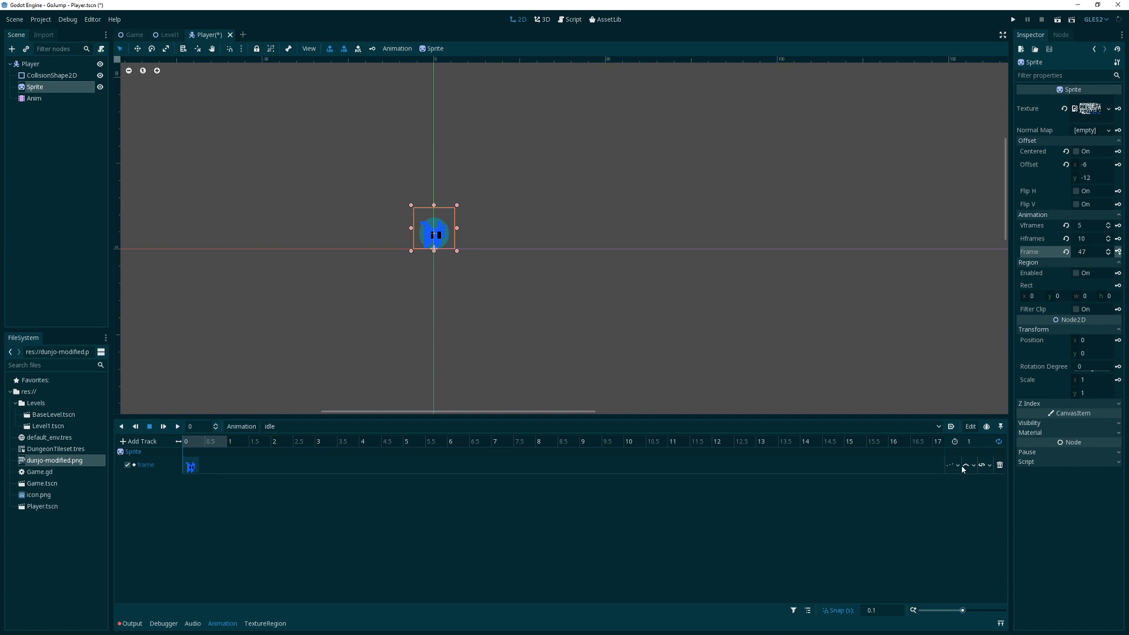
pyautogui.click(971, 441)
pyautogui.press('Return')
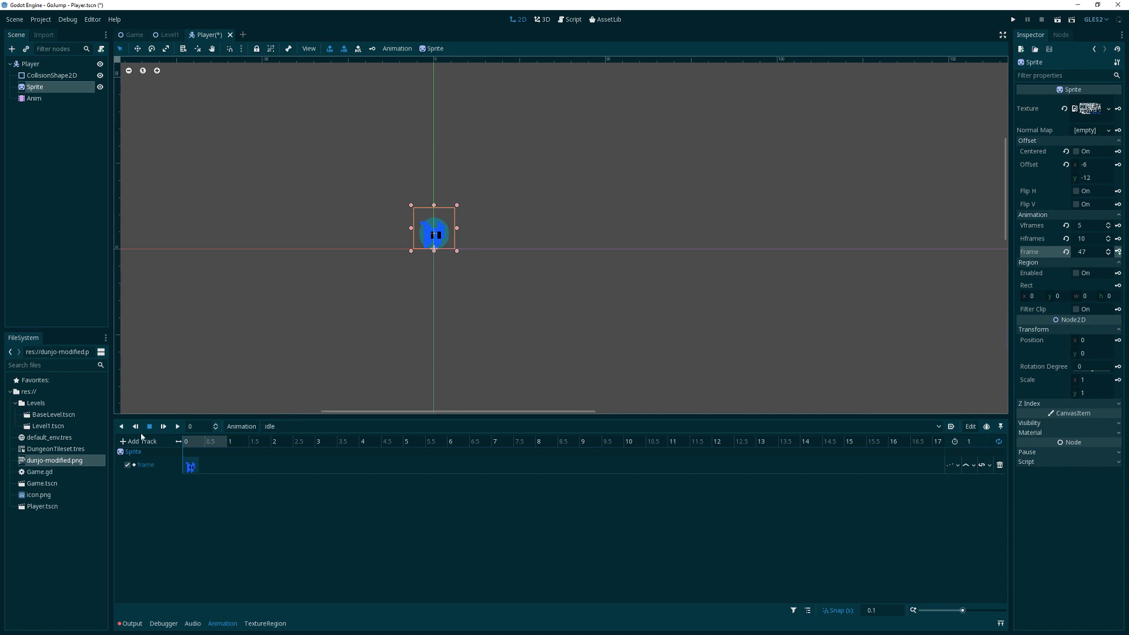
# Step: Add a scale track for the sprite to the idle animation, keyed at time 0 with scale 1, 1
pyautogui.click(1117, 381)
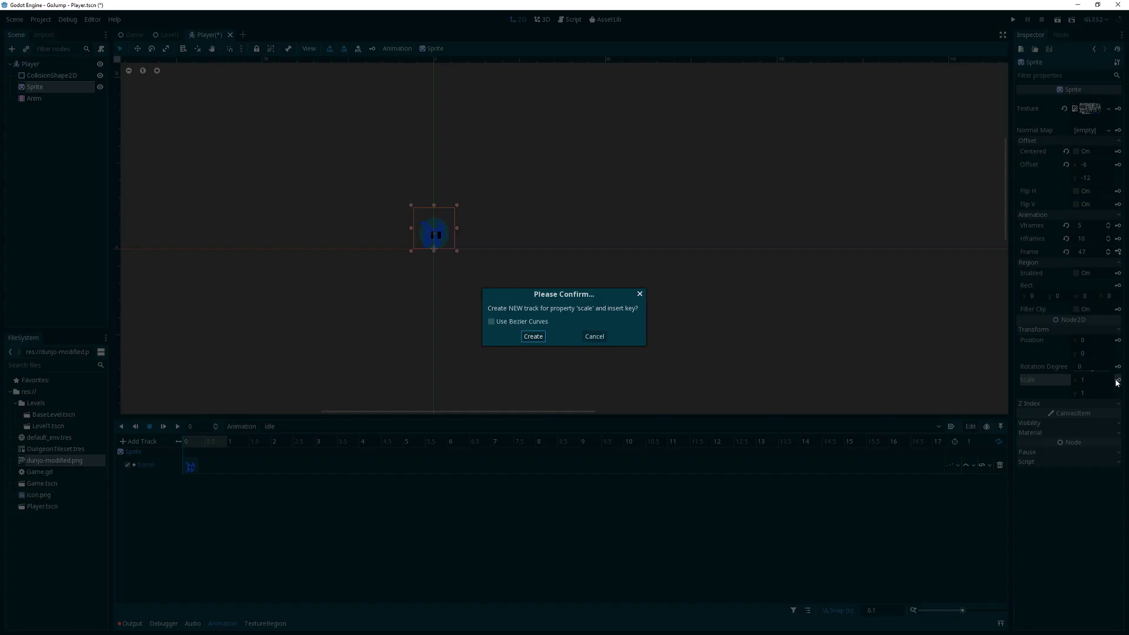
pyautogui.click(533, 335)
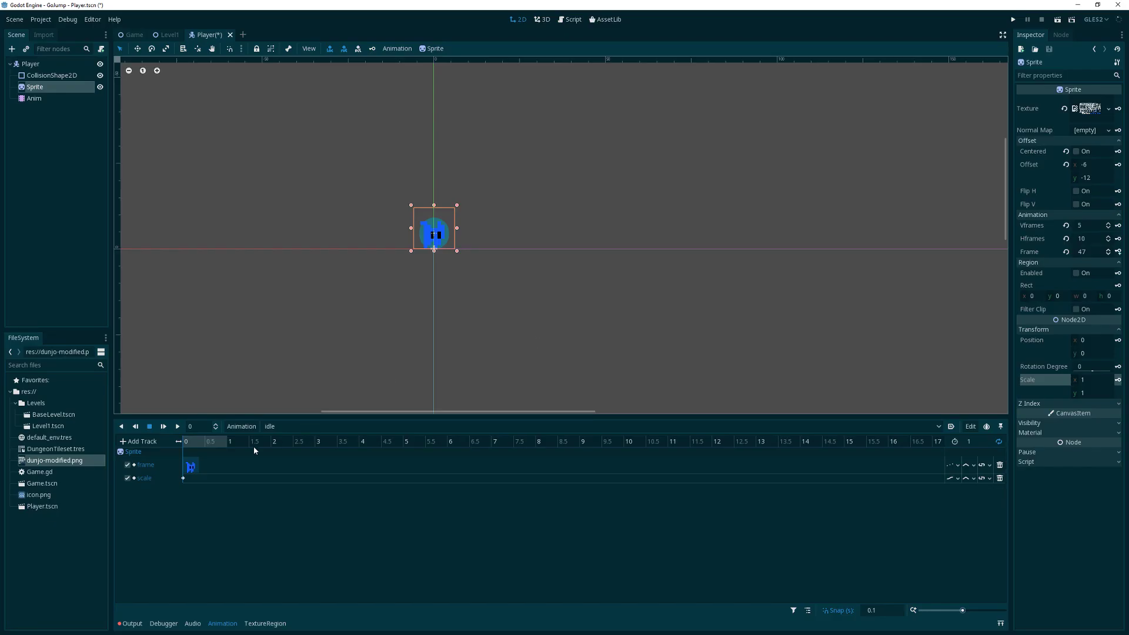
pyautogui.moveTo(961, 612); pyautogui.dragTo(949, 612)
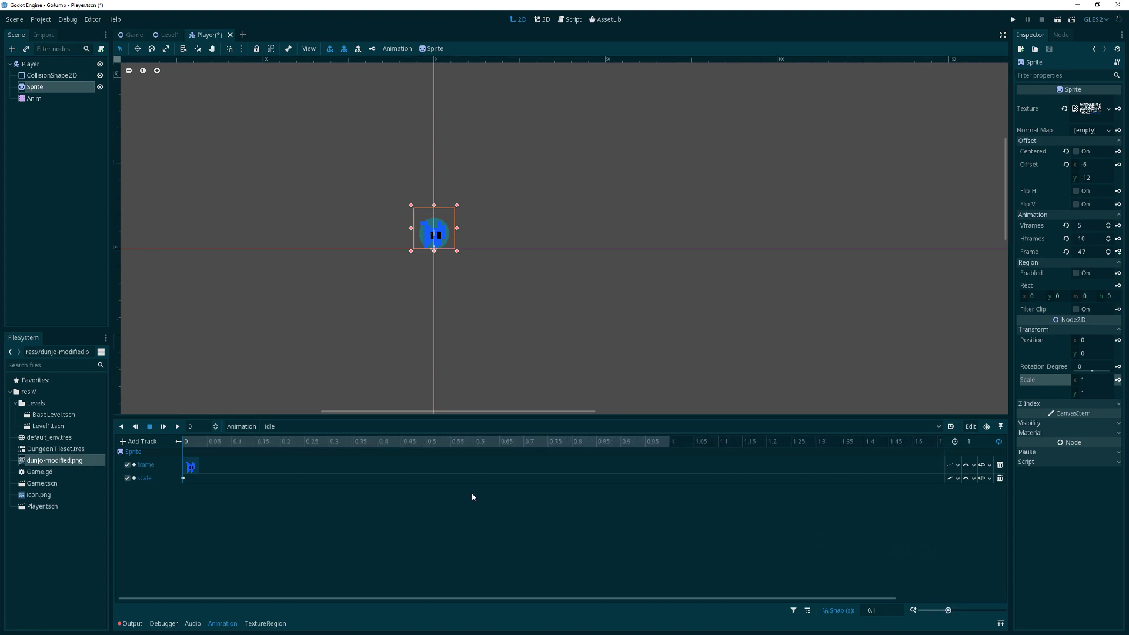
# Step: Try out a changed sprite scale at 0.5 seconds, narrowing X to about 0.89 and adjusting Y, and play the idle animation
pyautogui.click(427, 442)
pyautogui.moveTo(1075, 379); pyautogui.dragTo(1068, 378)
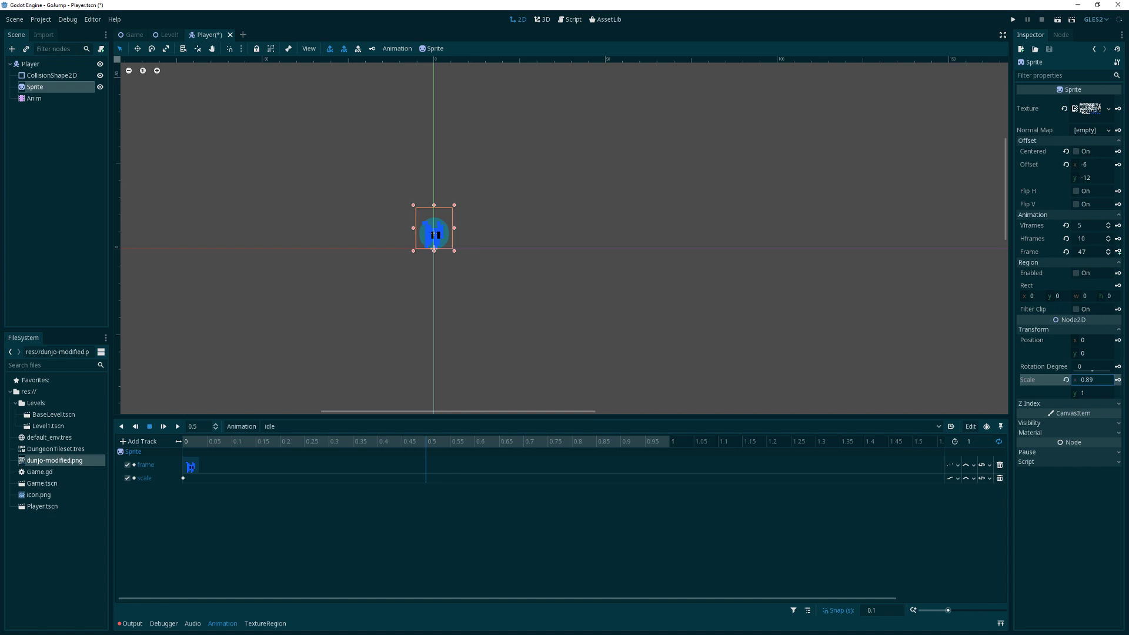
pyautogui.click(1075, 393)
pyautogui.moveTo(1075, 395); pyautogui.dragTo(1083, 396)
pyautogui.click(178, 427)
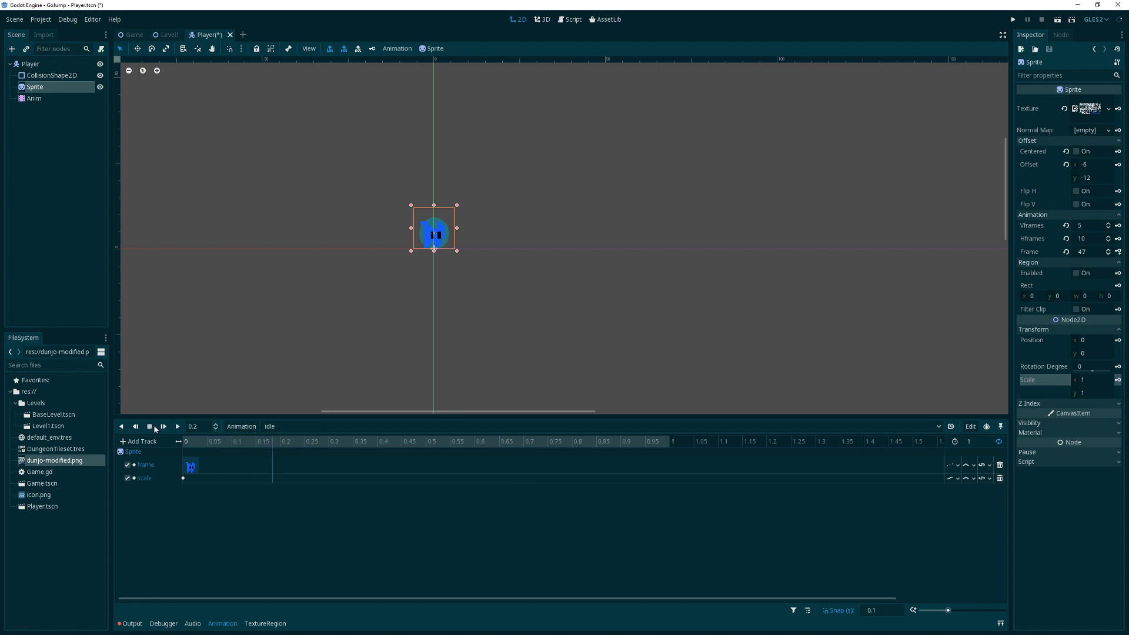
pyautogui.click(150, 427)
# Step: At 0.5 seconds in the idle animation, key the sprite's scale as X 0.85 and Y 1.14, and preview the playback
pyautogui.click(423, 442)
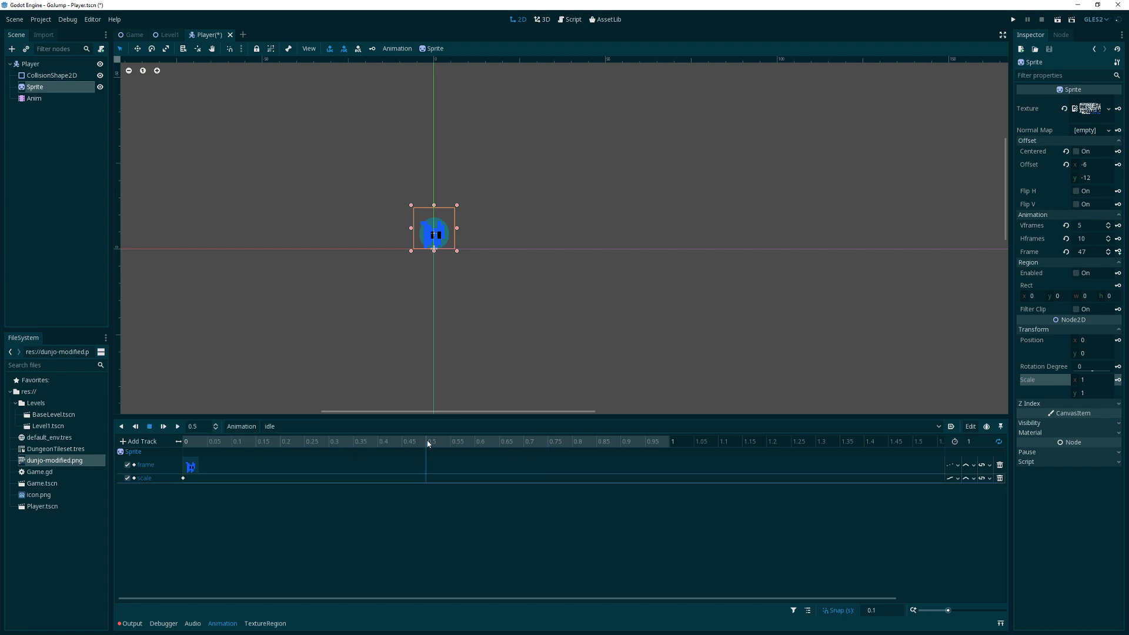
pyautogui.moveTo(1073, 379)
pyautogui.mouseDown()
pyautogui.moveTo(1054, 379)
pyautogui.moveTo(1095, 380)
pyautogui.moveTo(1076, 390)
pyautogui.moveTo(1091, 392)
pyautogui.mouseUp()
pyautogui.write('4')
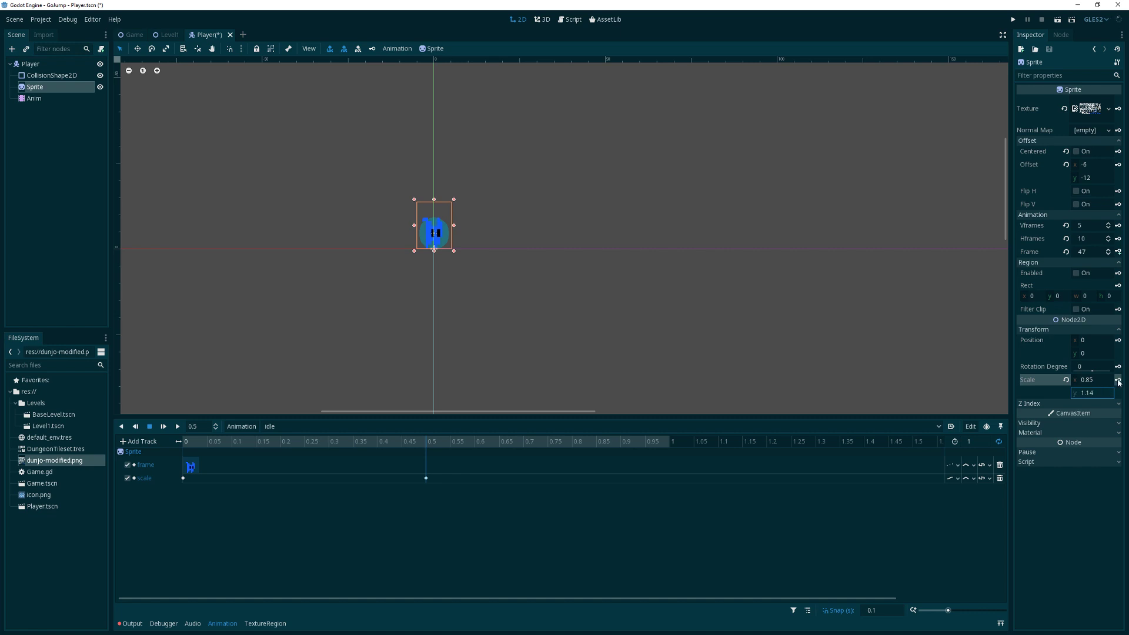
pyautogui.click(1119, 380)
pyautogui.click(178, 429)
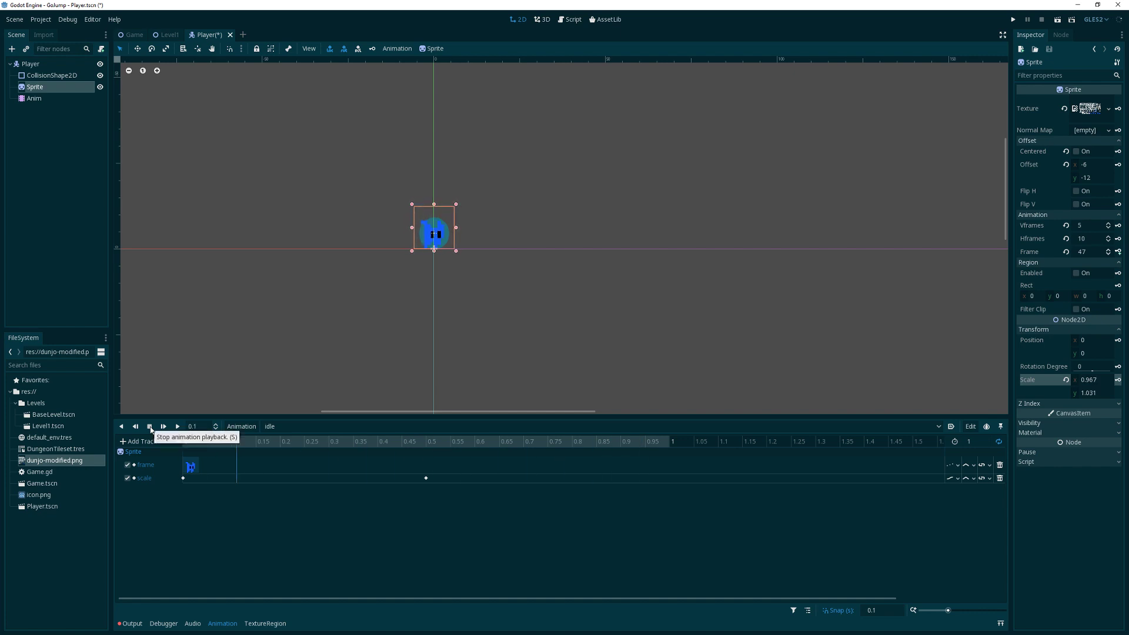
pyautogui.click(150, 426)
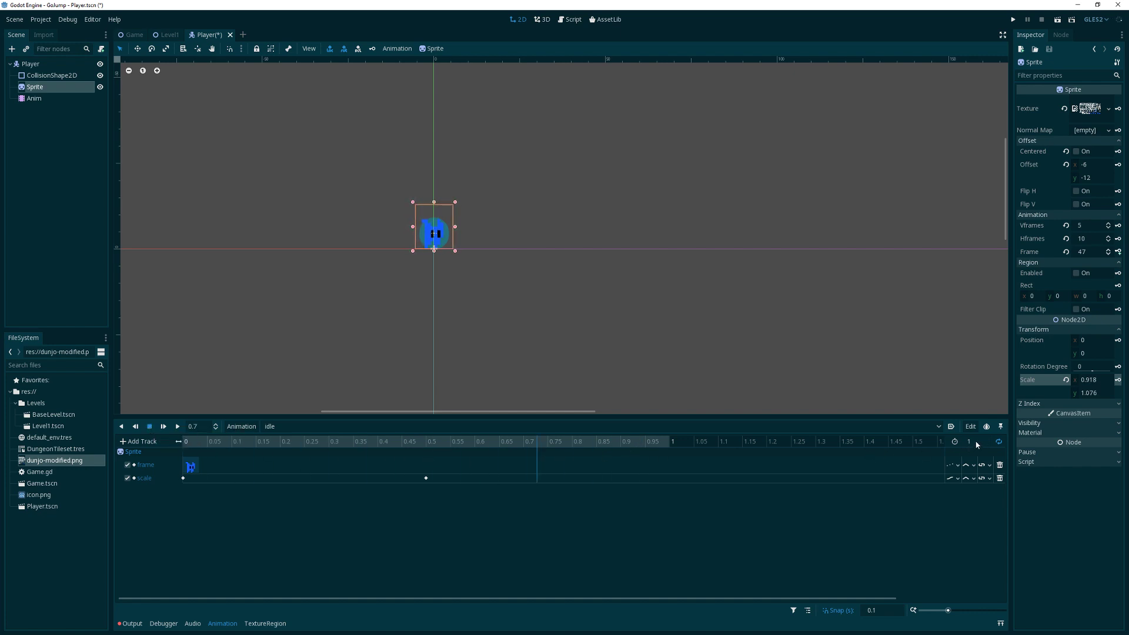
# Step: Set the idle animation's length to 2 seconds and move its second scale key to 1 second
pyautogui.write('2')
pyautogui.press('Return')
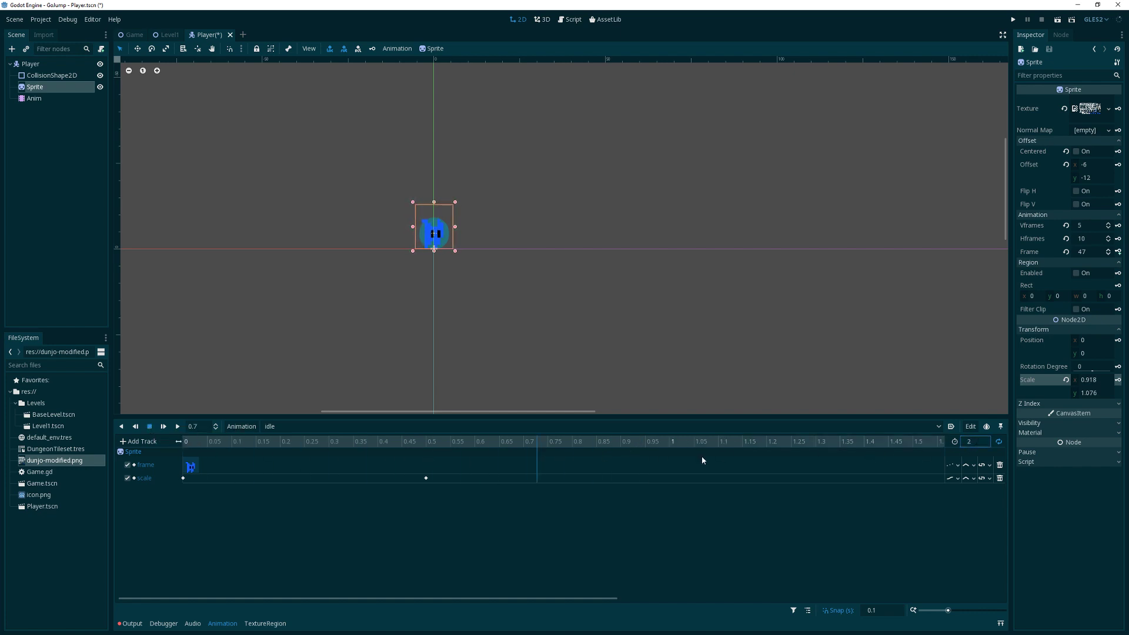
pyautogui.click(426, 478)
pyautogui.moveTo(667, 479); pyautogui.dragTo(668, 479)
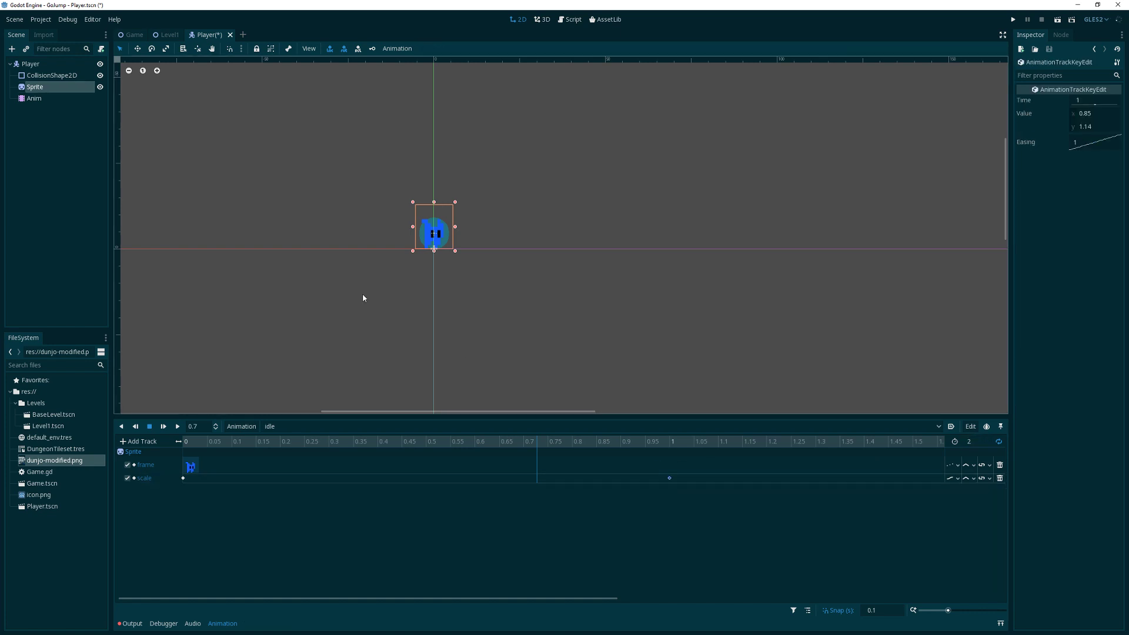
# Step: Preview the lengthened idle animation and save the Player scene
pyautogui.click(177, 427)
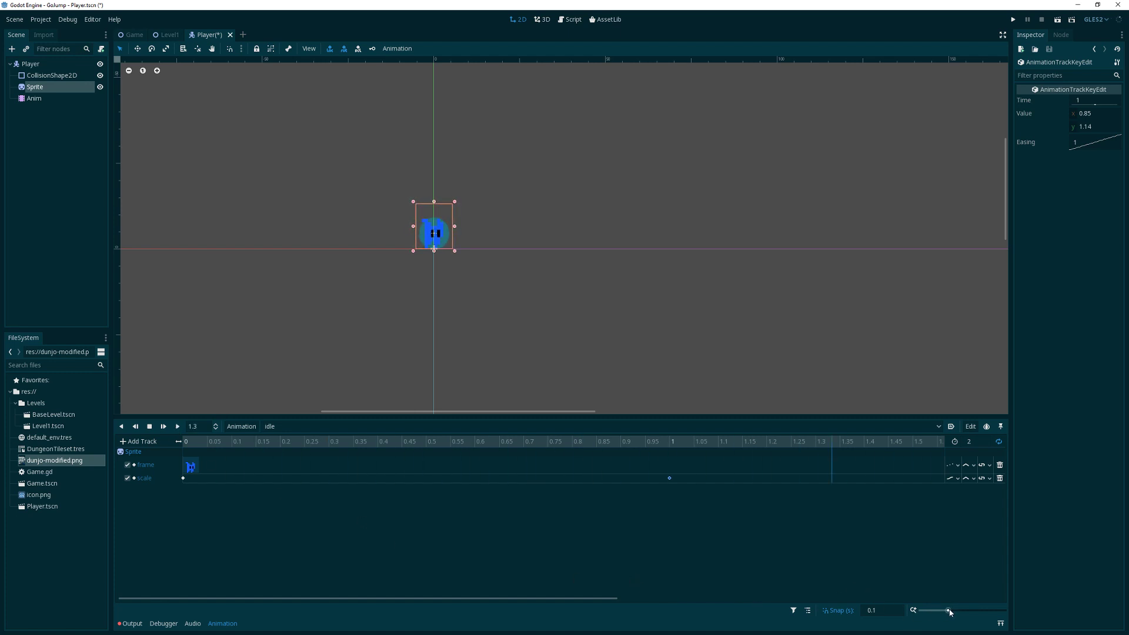
pyautogui.click(150, 427)
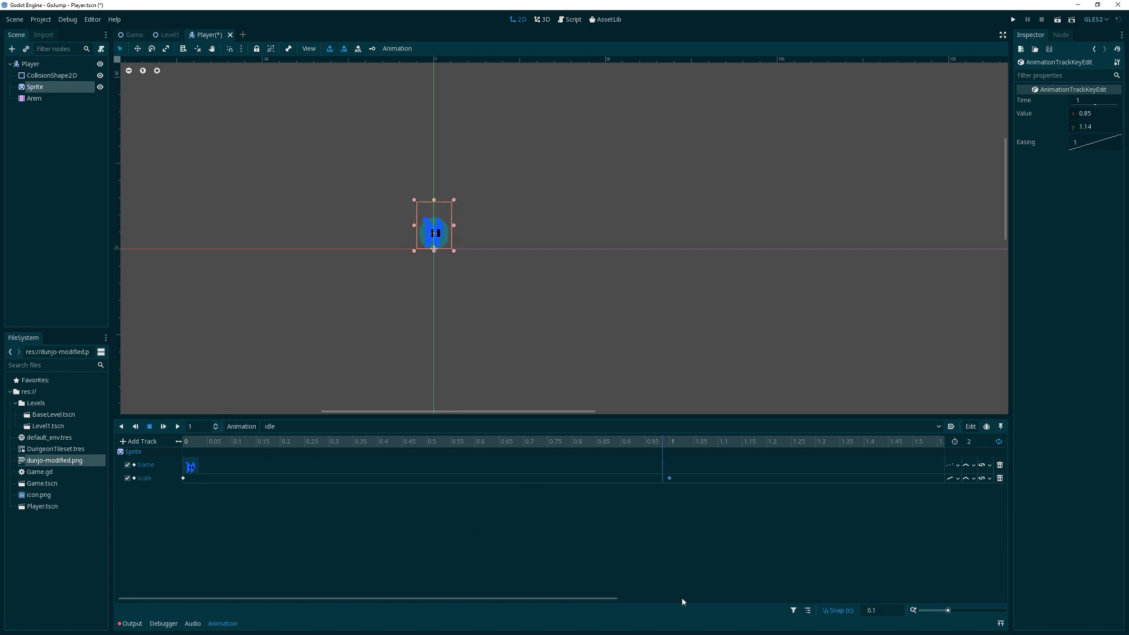
pyautogui.moveTo(948, 610); pyautogui.dragTo(949, 611)
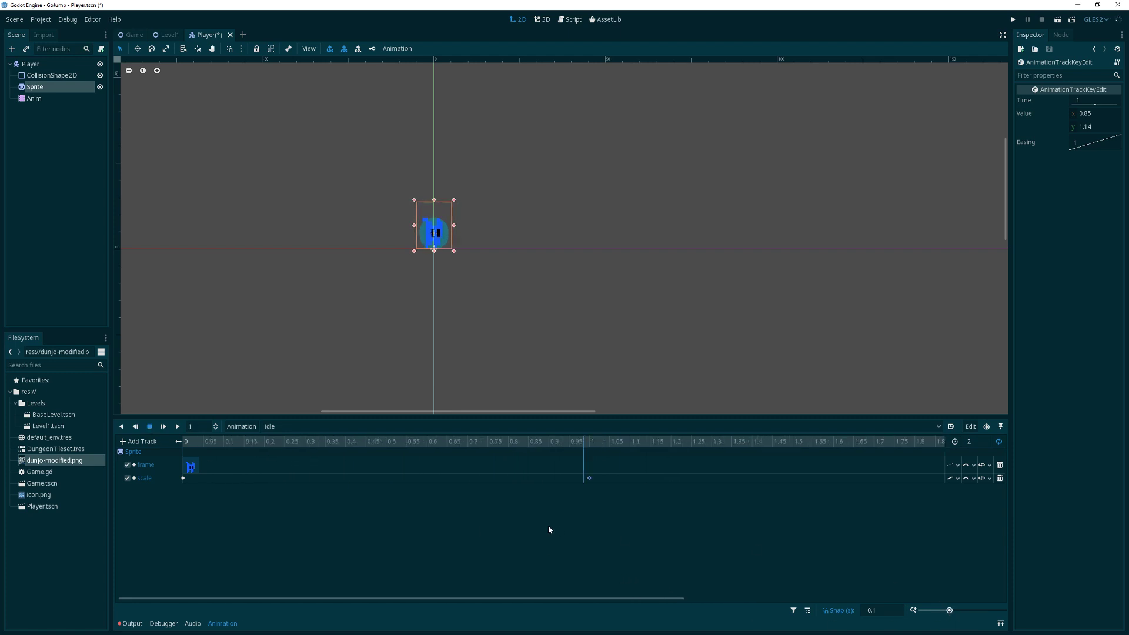
pyautogui.hotkey('ctrl', 's')
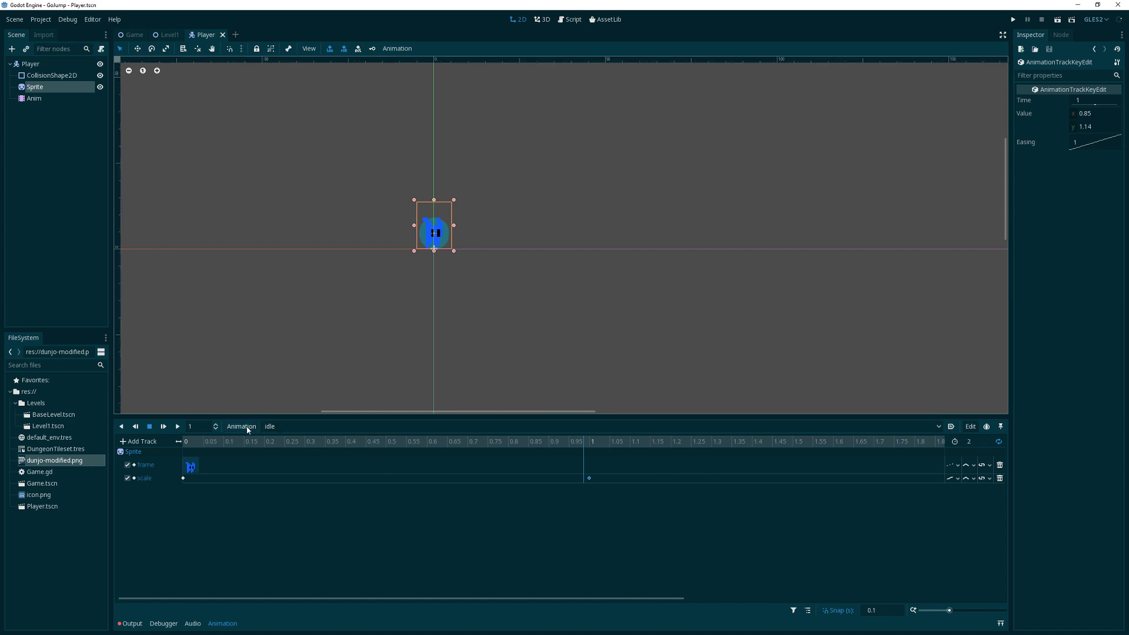
# Step: Create a new animation named walk for the Player and place the playhead at its start
pyautogui.click(242, 427)
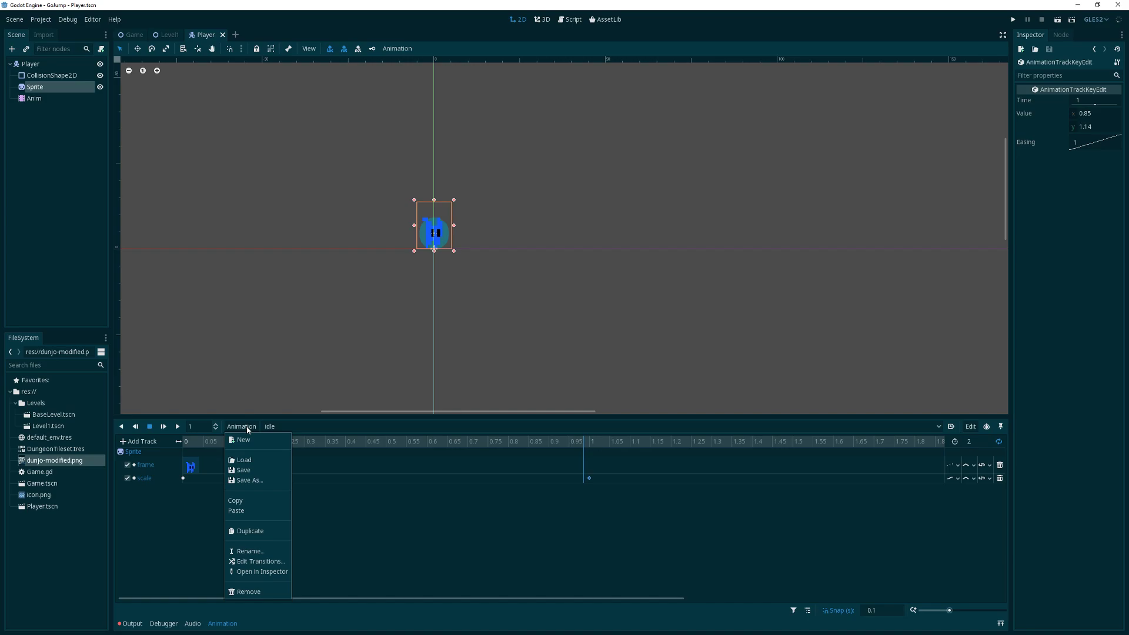
pyautogui.click(243, 439)
pyautogui.write('walk')
pyautogui.press('Return')
pyautogui.click(196, 441)
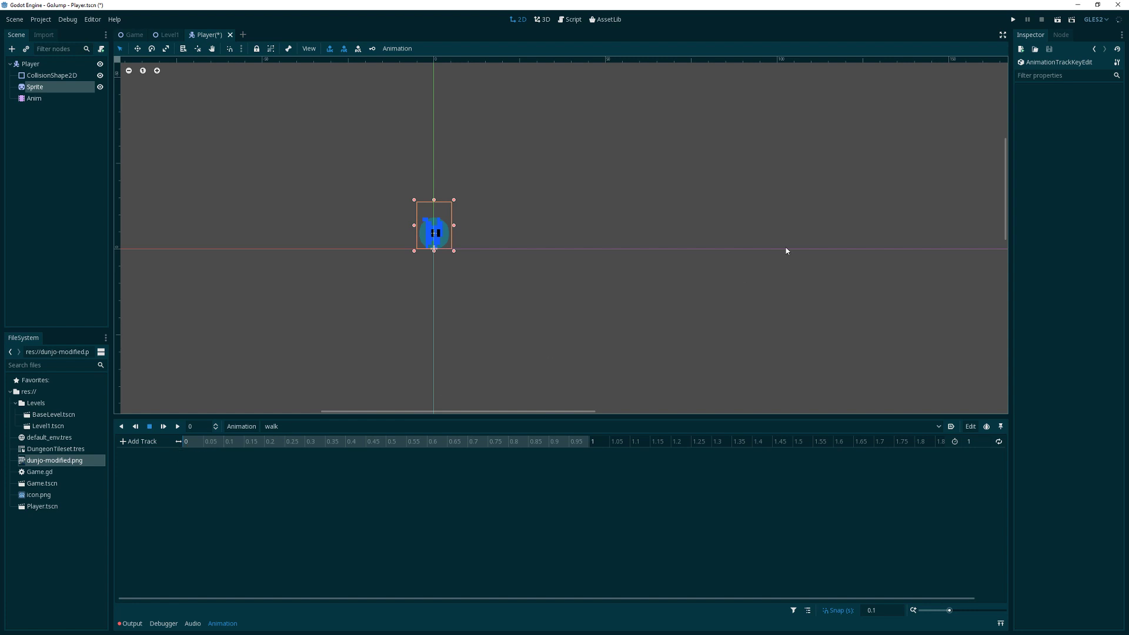
# Step: Set the Sprite's frame to 48 and key it at time 0 on a new frame track in the walk animation
pyautogui.click(35, 86)
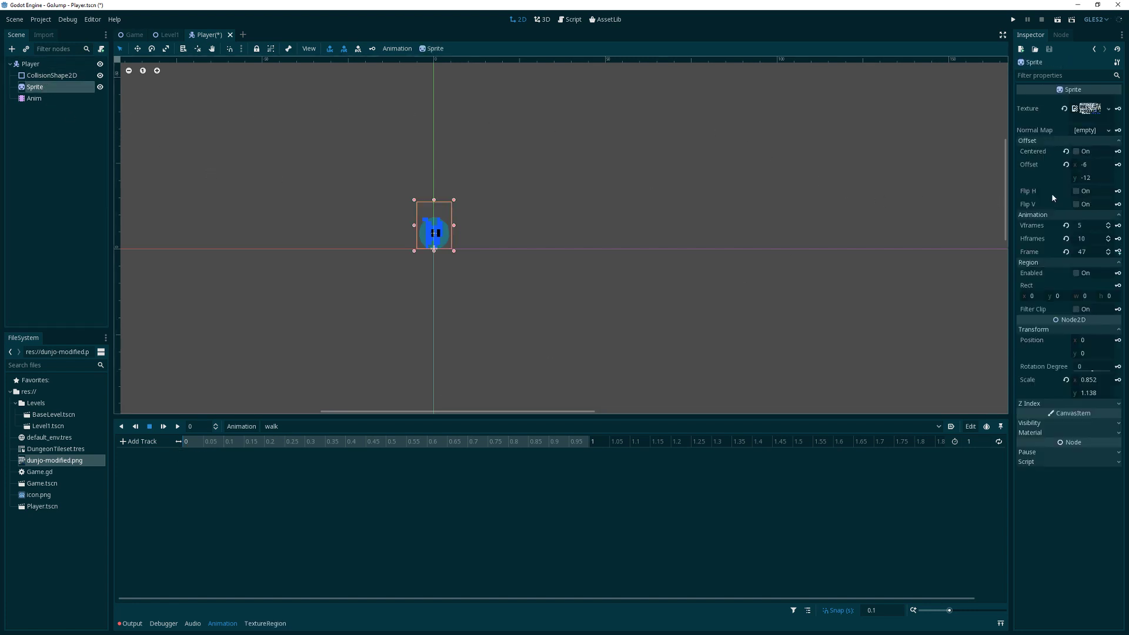
pyautogui.click(1109, 254)
pyautogui.click(1108, 254)
pyautogui.click(1109, 254)
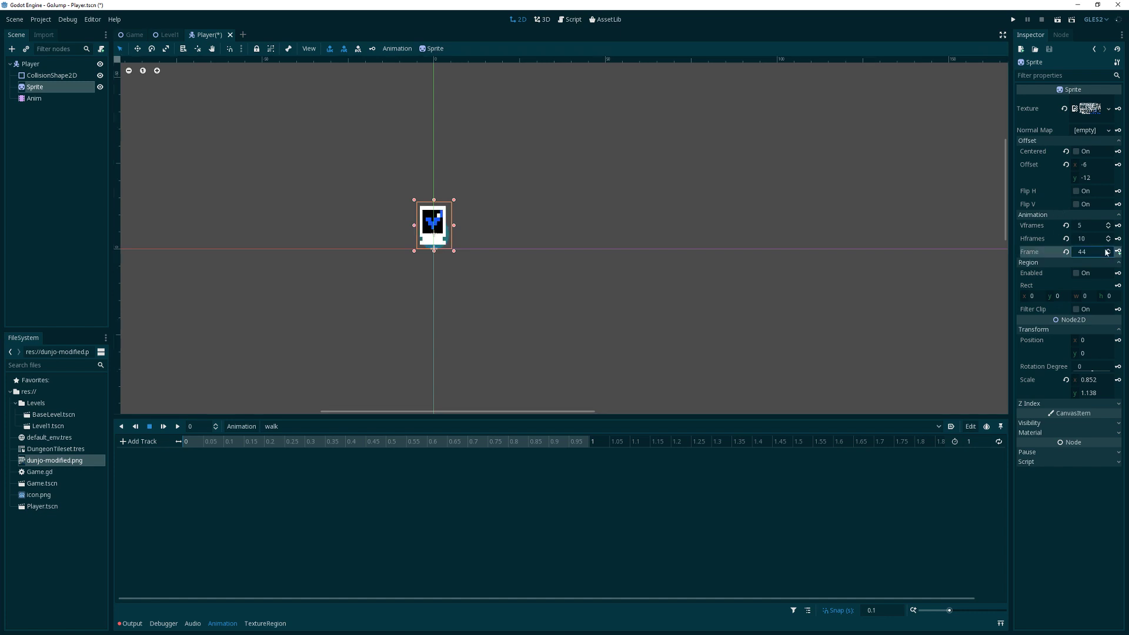
pyautogui.click(1110, 250)
pyautogui.click(1109, 249)
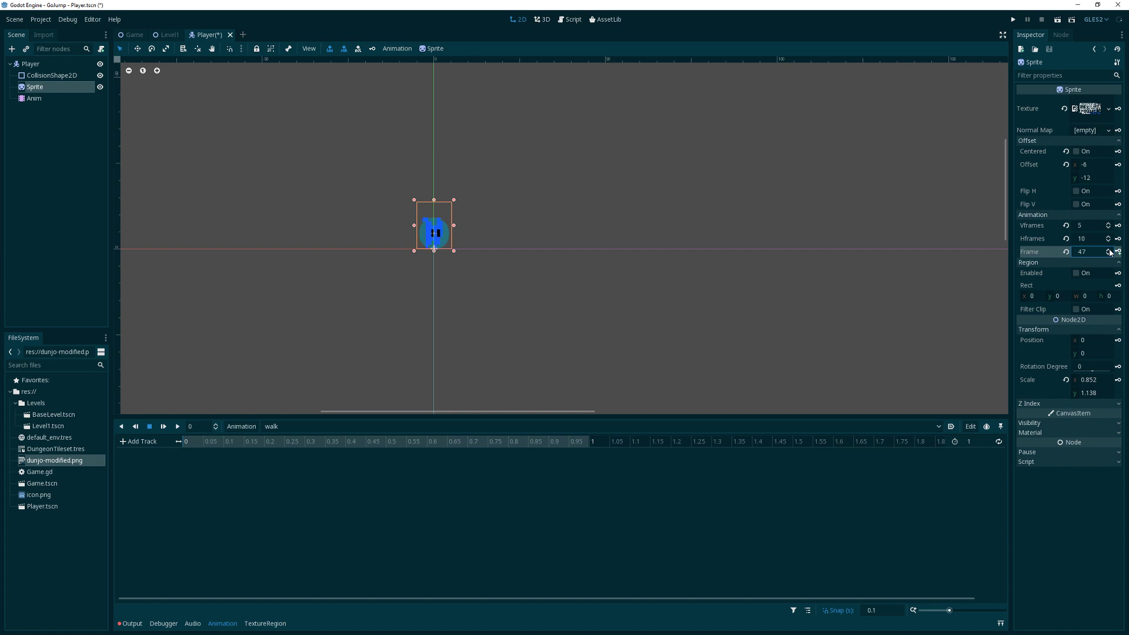
pyautogui.click(1109, 250)
pyautogui.click(1109, 254)
pyautogui.click(1118, 253)
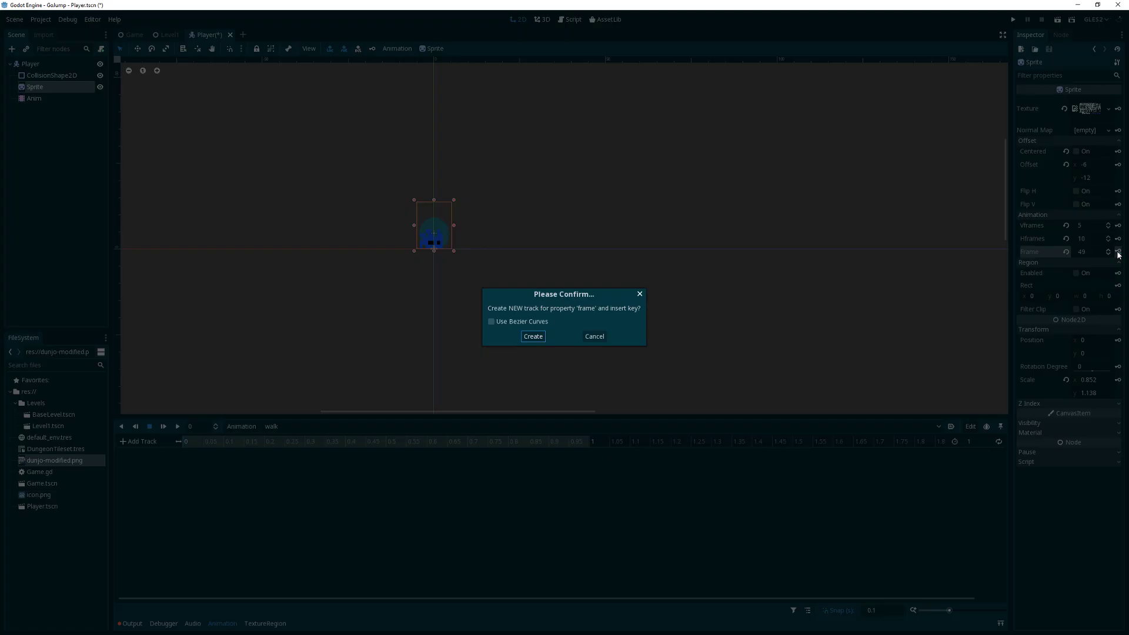
pyautogui.click(535, 339)
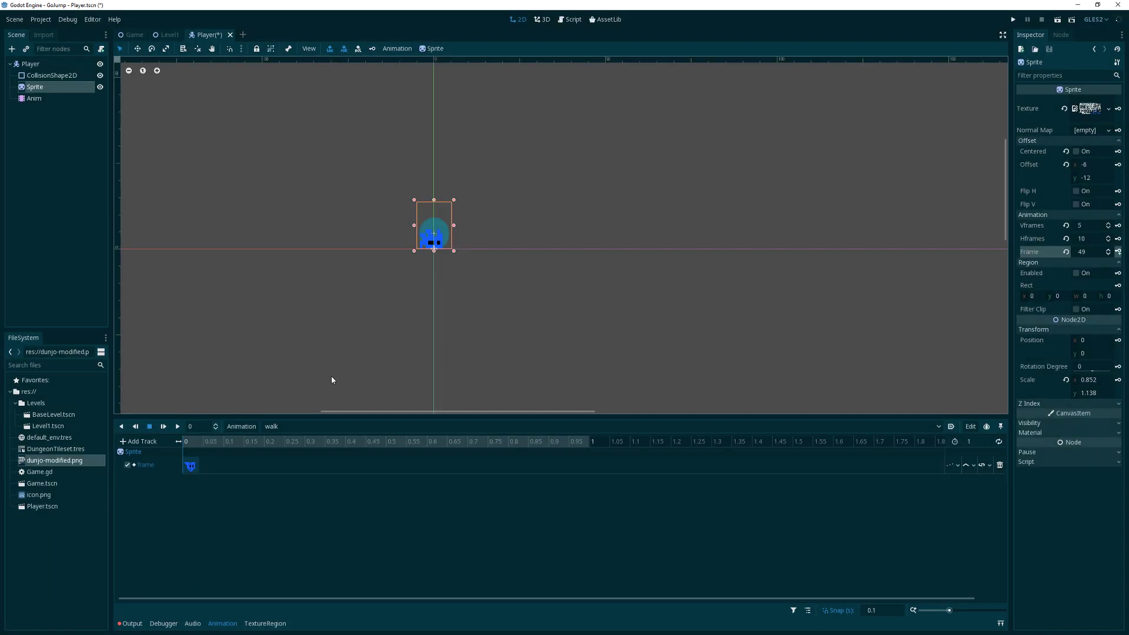
# Step: Set the walk animation's length to 0.4 seconds
pyautogui.click(975, 440)
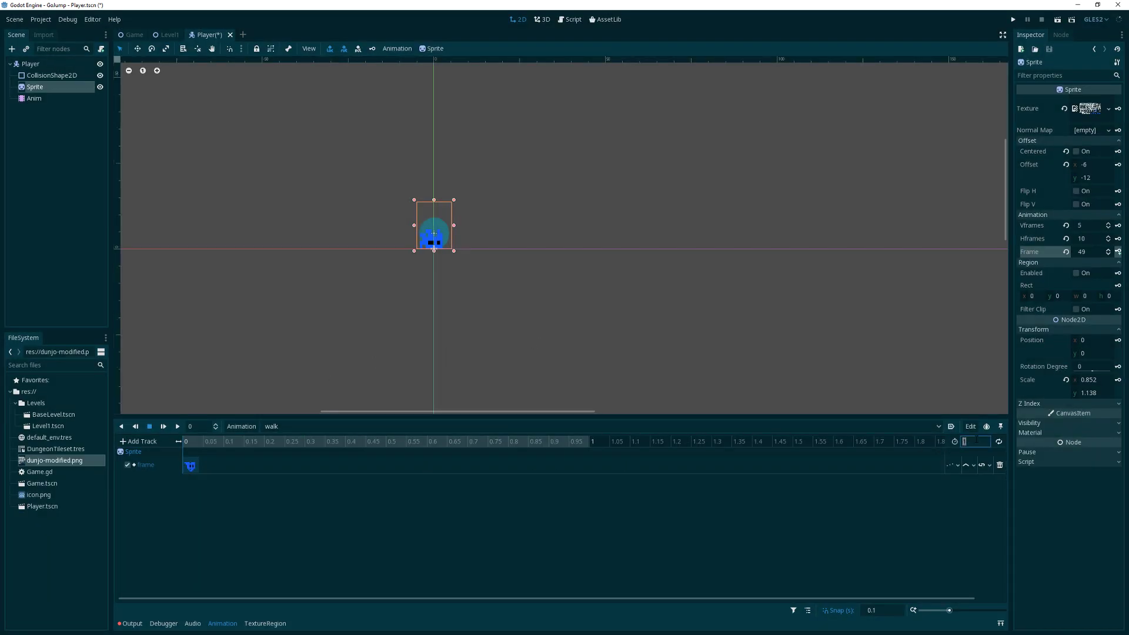
pyautogui.press('BackSpace')
pyautogui.write('0.4')
pyautogui.press('Return')
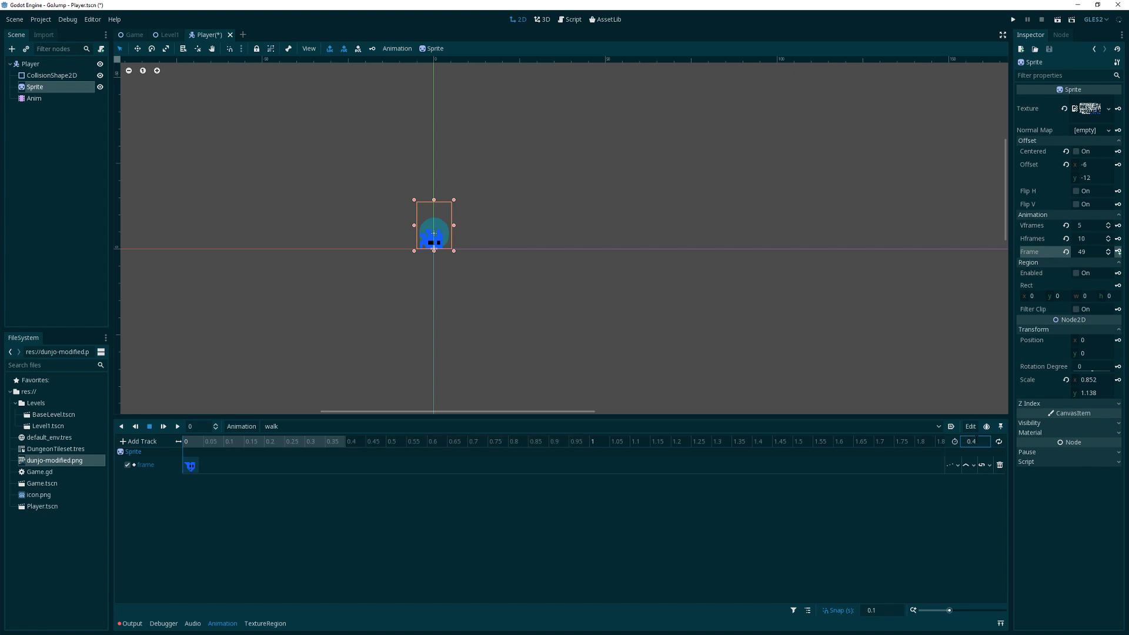
# Step: Key the sprite's frame 46 at 0.1 seconds in the walk animation
pyautogui.click(224, 445)
pyautogui.click(1108, 251)
pyautogui.click(1109, 255)
pyautogui.click(1118, 252)
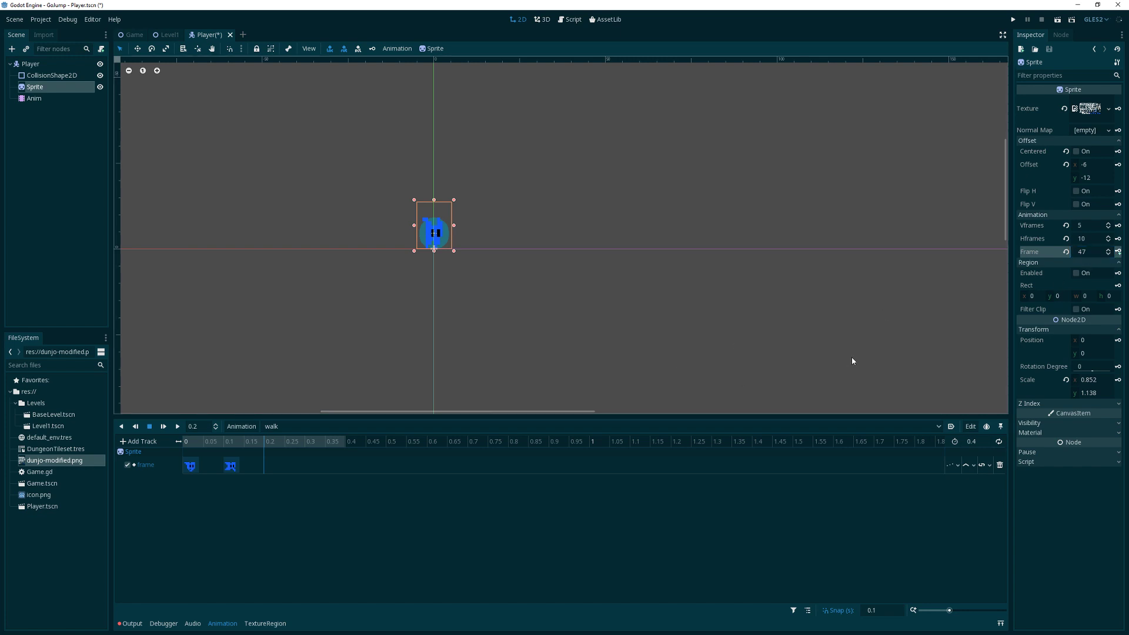
# Step: Key the sprite's frame 45 at 0.2 seconds in the walk animation
pyautogui.click(1108, 254)
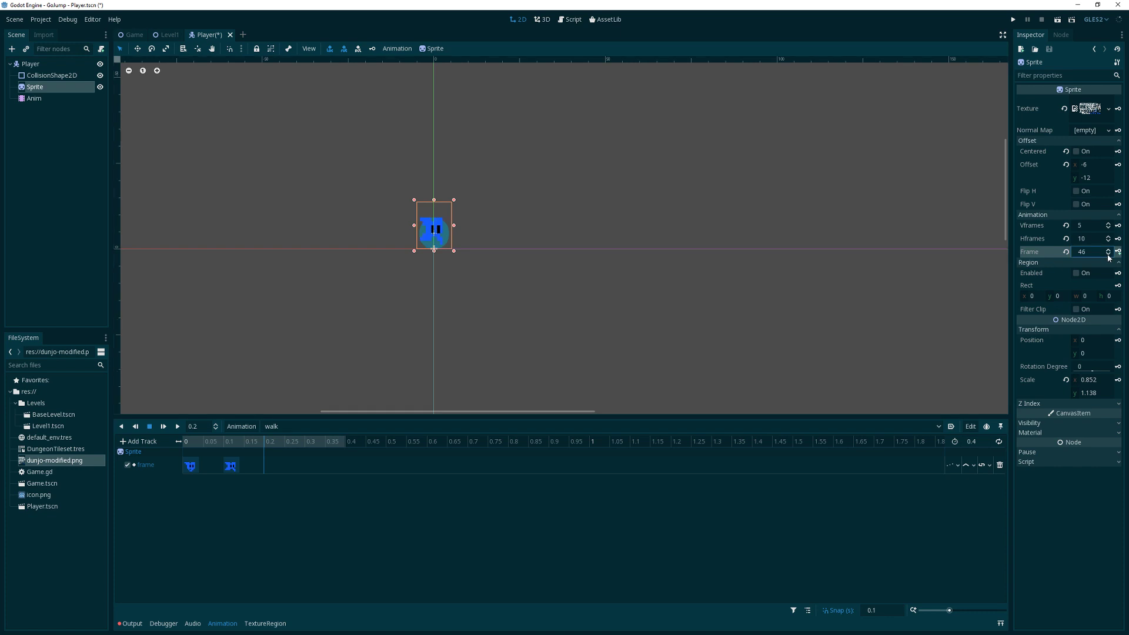
pyautogui.click(1109, 254)
pyautogui.click(1118, 252)
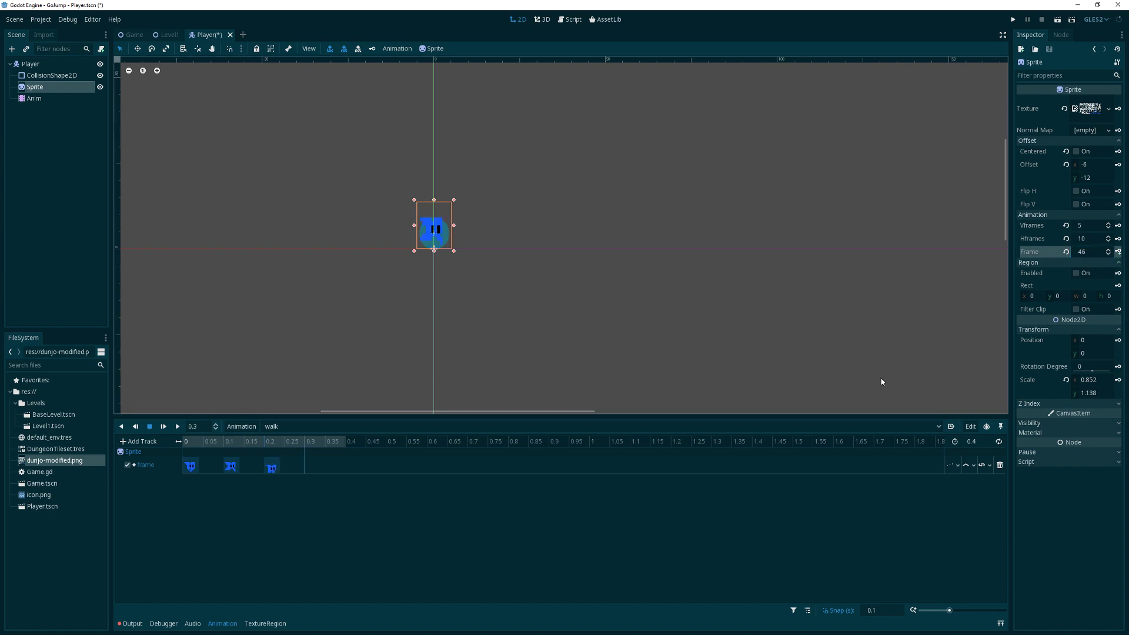
# Step: Play back the walk animation, stop it and select the key at 0.1 seconds
pyautogui.click(179, 429)
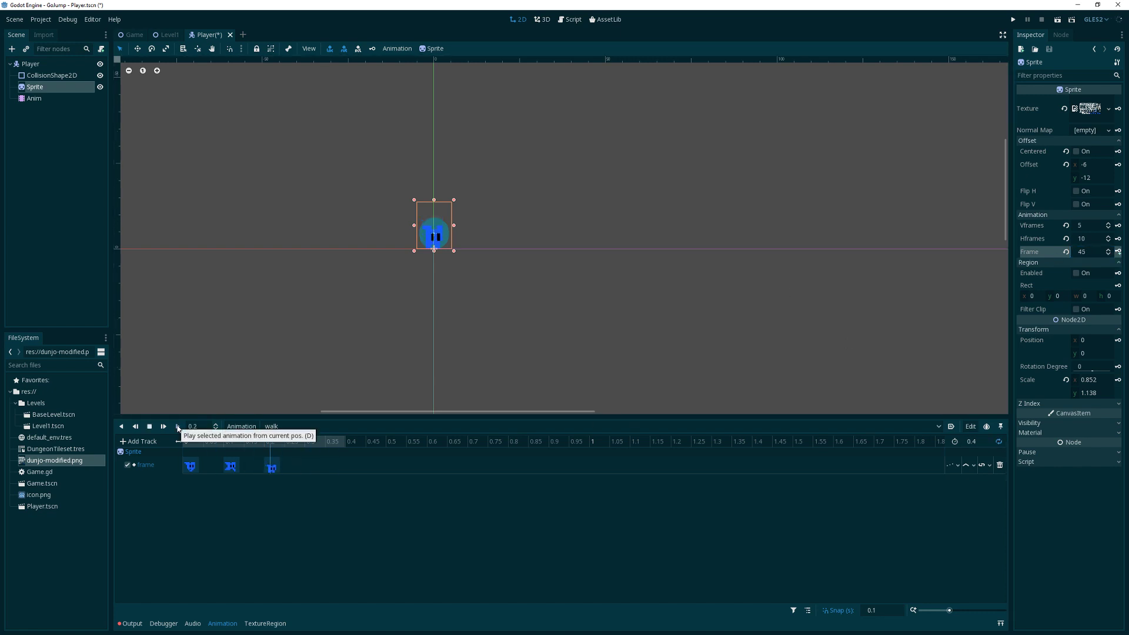
pyautogui.click(149, 428)
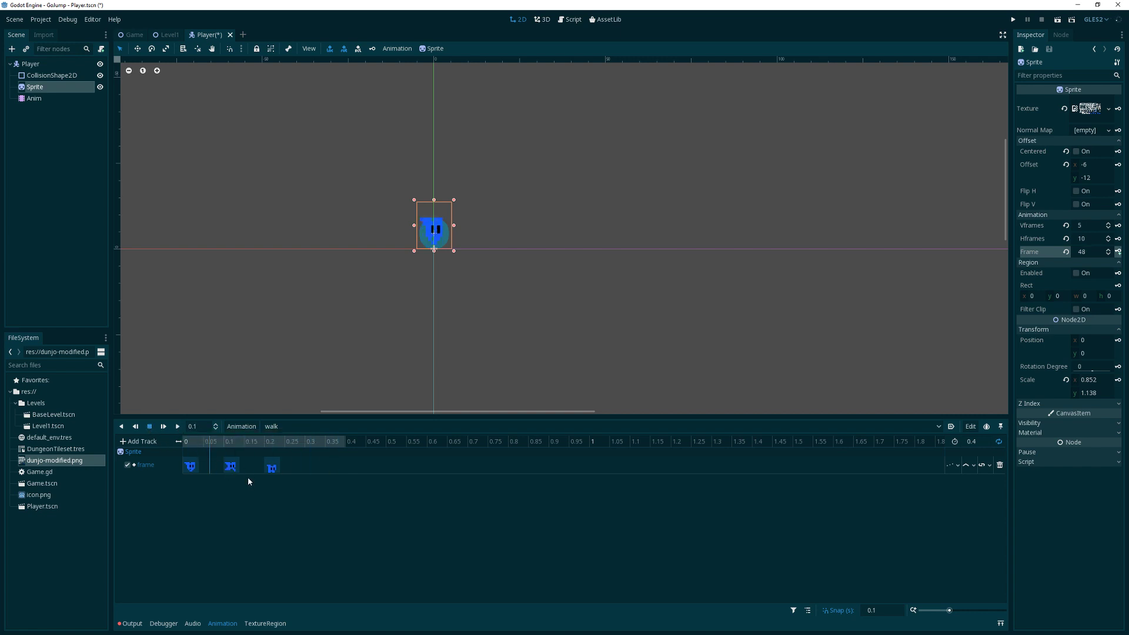
pyautogui.click(234, 467)
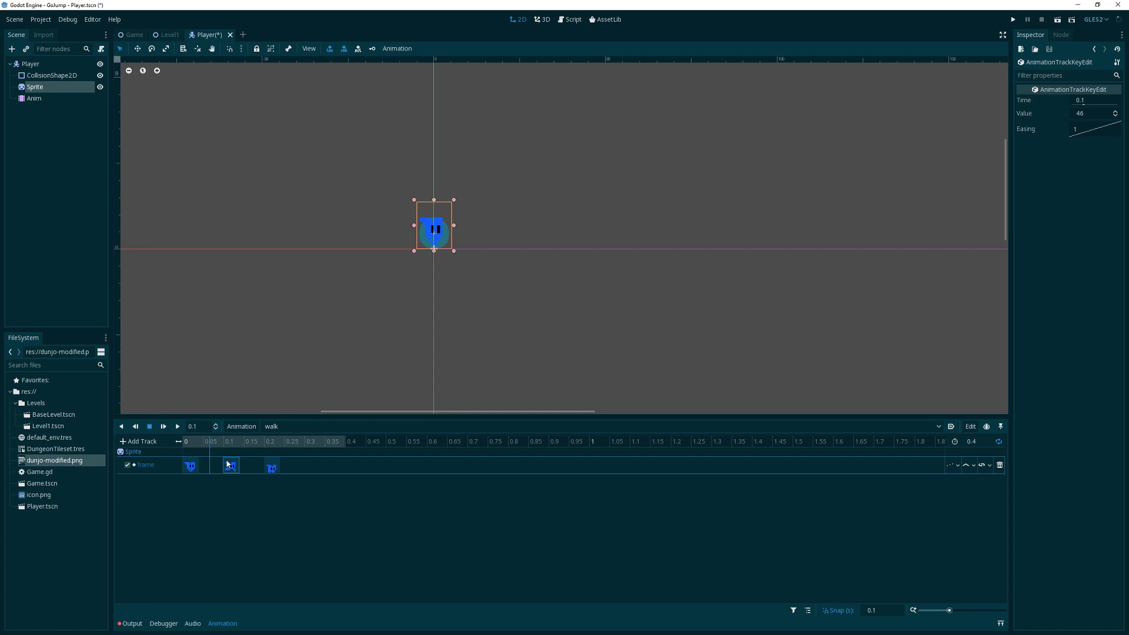
pyautogui.click(46, 88)
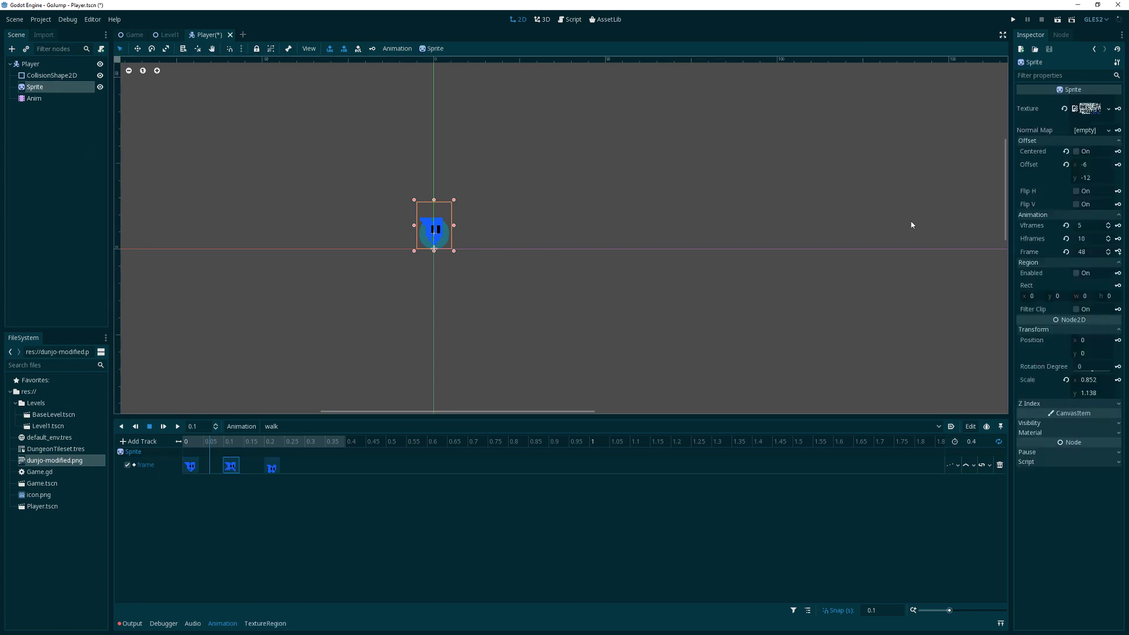
pyautogui.click(1109, 254)
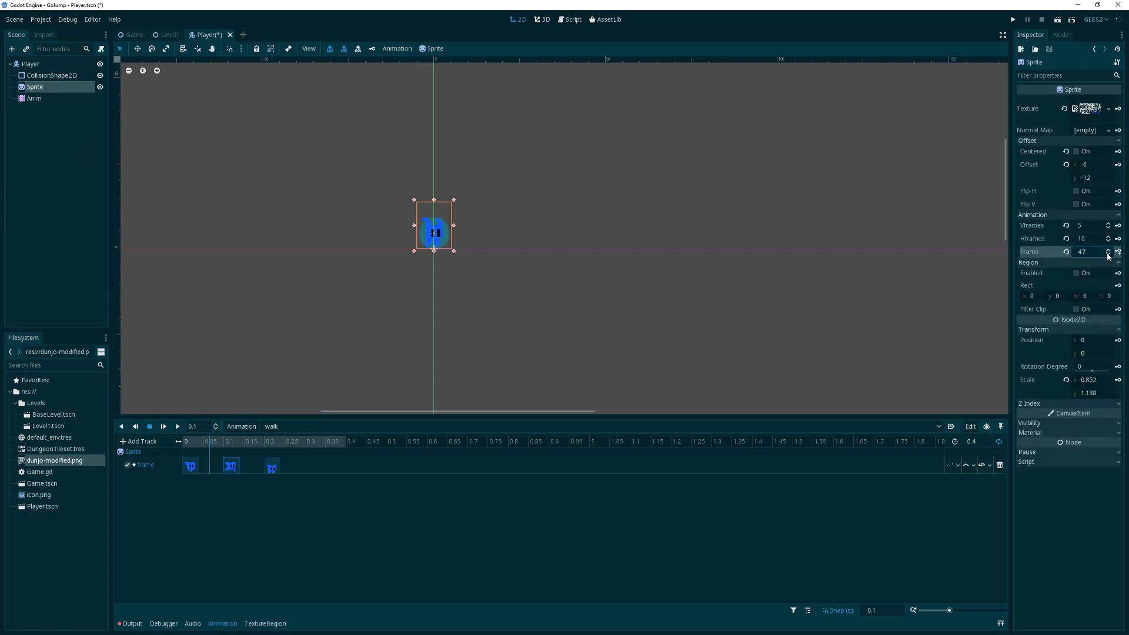
pyautogui.click(1108, 254)
pyautogui.click(1109, 254)
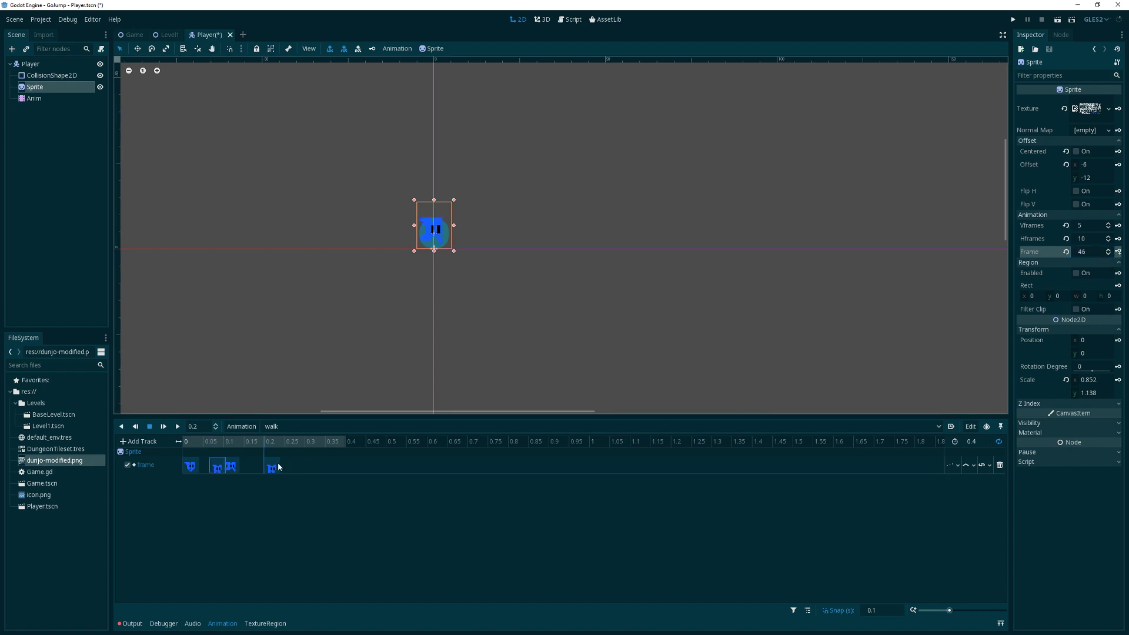
pyautogui.click(236, 467)
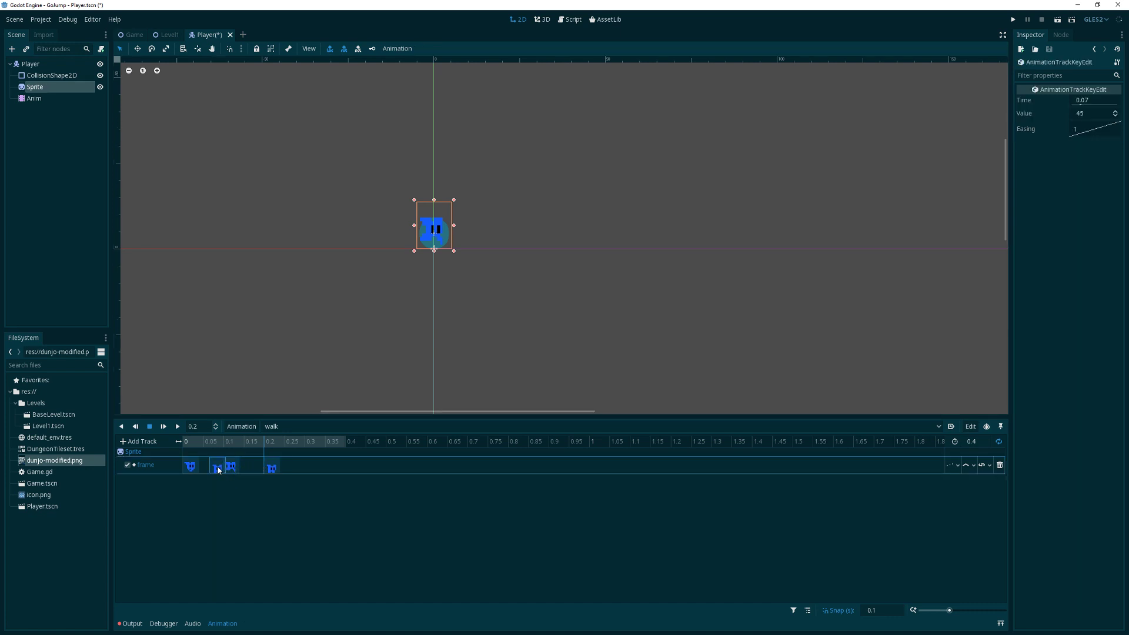
pyautogui.press('Delete')
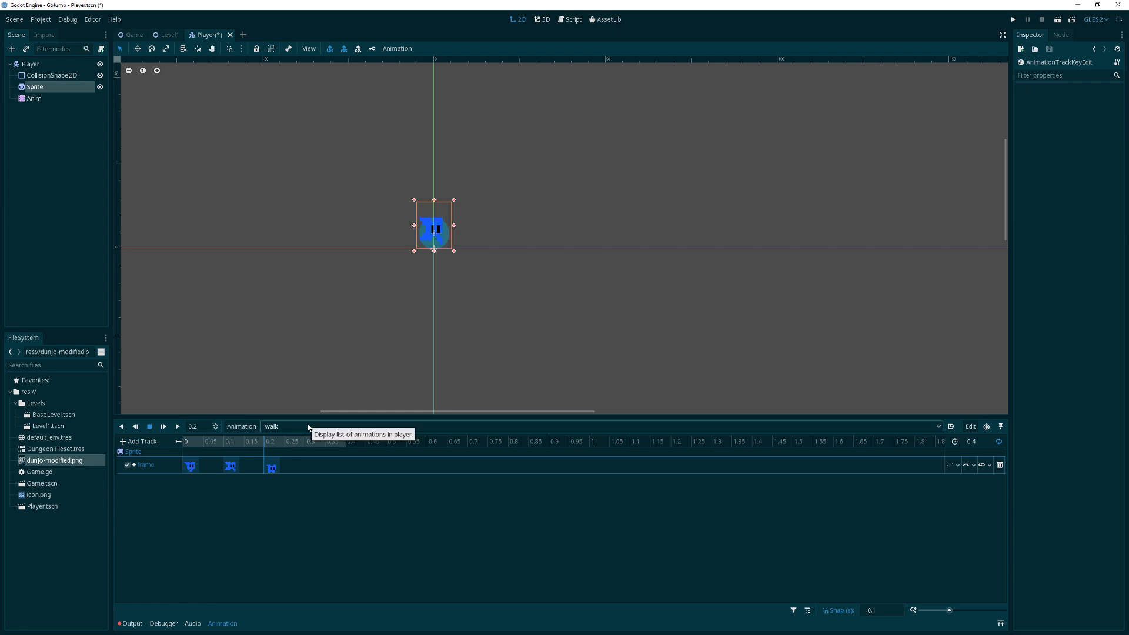
# Step: Swap the walk animation's last two keys, placing frame 45 at 0.1 seconds and frame 46 at 0.2 seconds, and preview the playback
pyautogui.click(235, 467)
pyautogui.click(220, 443)
pyautogui.click(271, 466)
pyautogui.moveTo(271, 467)
pyautogui.mouseDown()
pyautogui.moveTo(217, 468)
pyautogui.moveTo(316, 471)
pyautogui.moveTo(234, 471)
pyautogui.moveTo(271, 469)
pyautogui.mouseUp()
pyautogui.moveTo(354, 467); pyautogui.dragTo(219, 466)
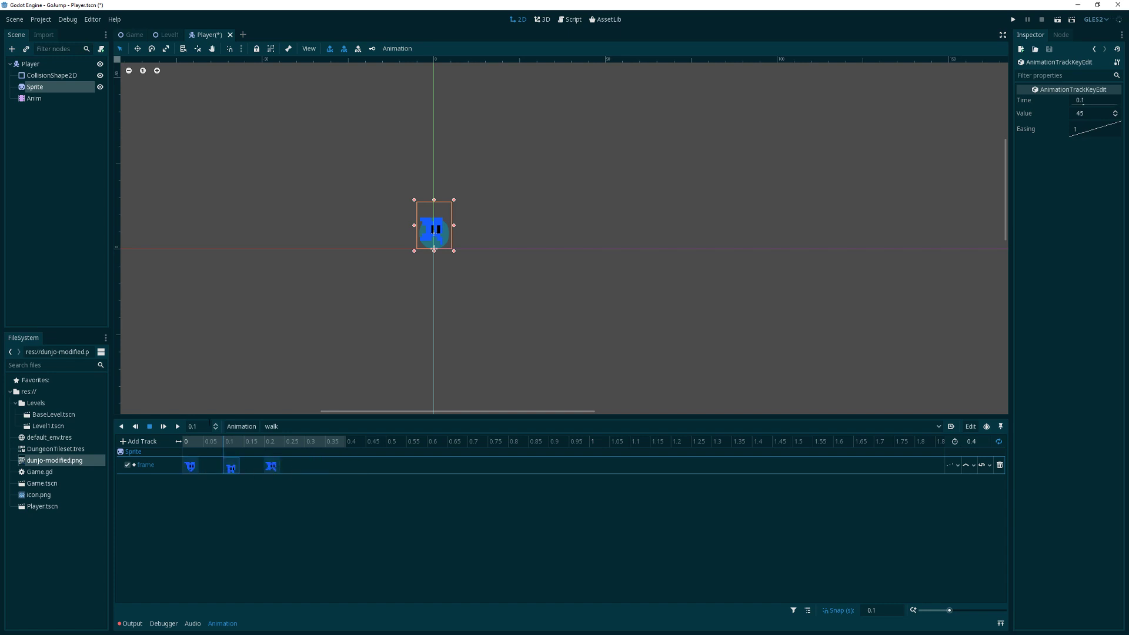
pyautogui.click(177, 426)
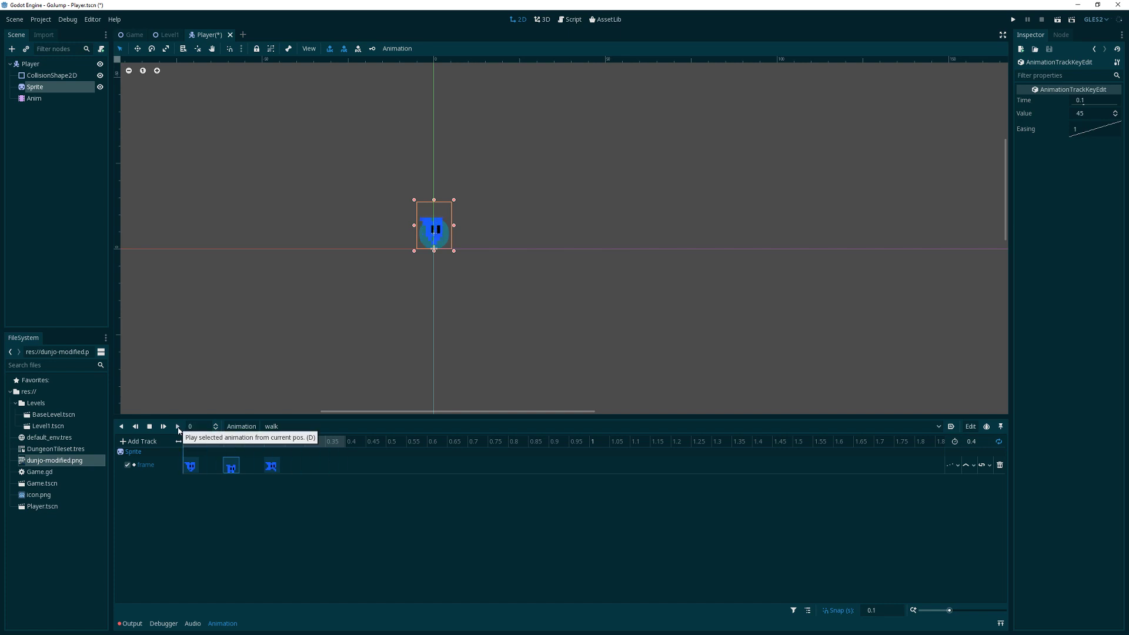
pyautogui.click(150, 428)
pyautogui.click(151, 428)
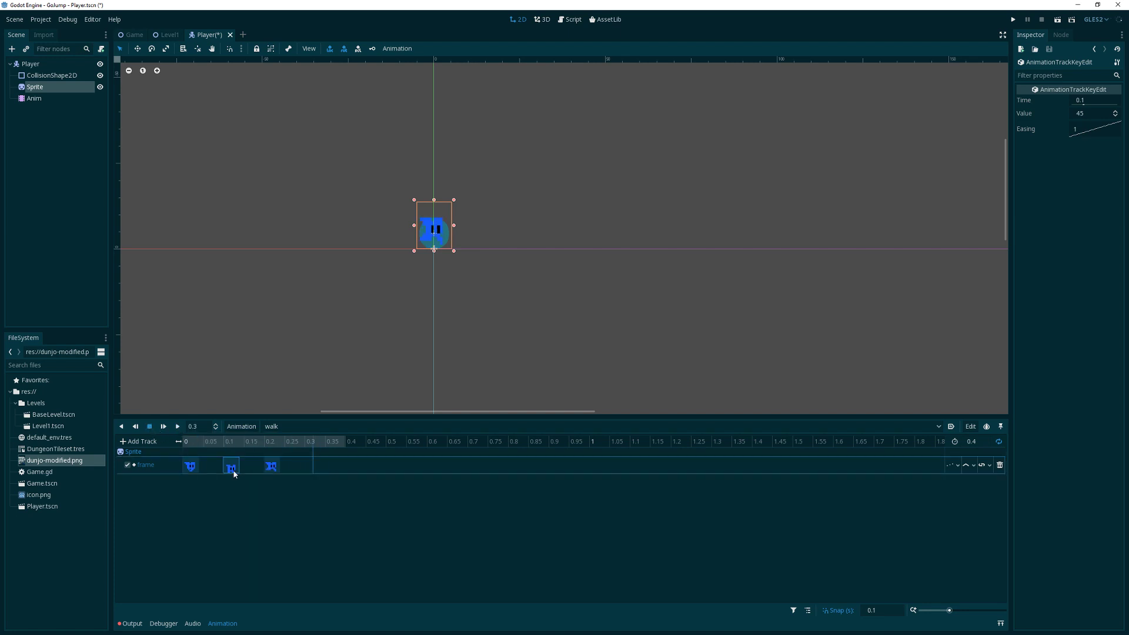
# Step: Duplicate the frame 45 key from 0.1 to 0.3 seconds in the walk animation and preview the playback up close
pyautogui.rightClick(232, 469)
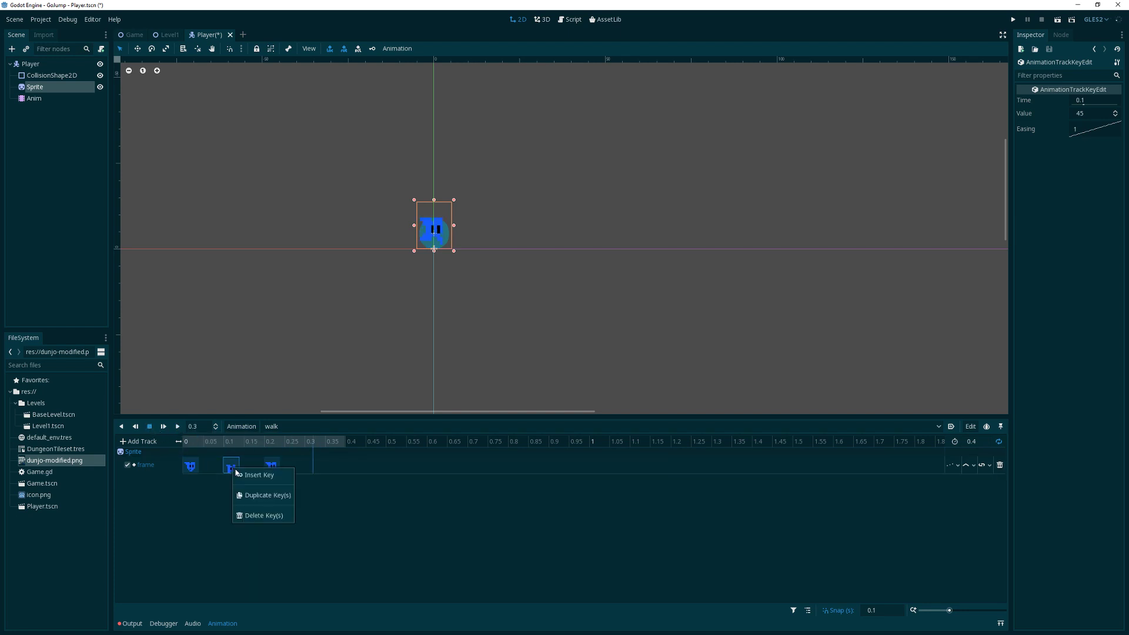
pyautogui.click(262, 496)
pyautogui.moveTo(313, 468); pyautogui.dragTo(321, 468)
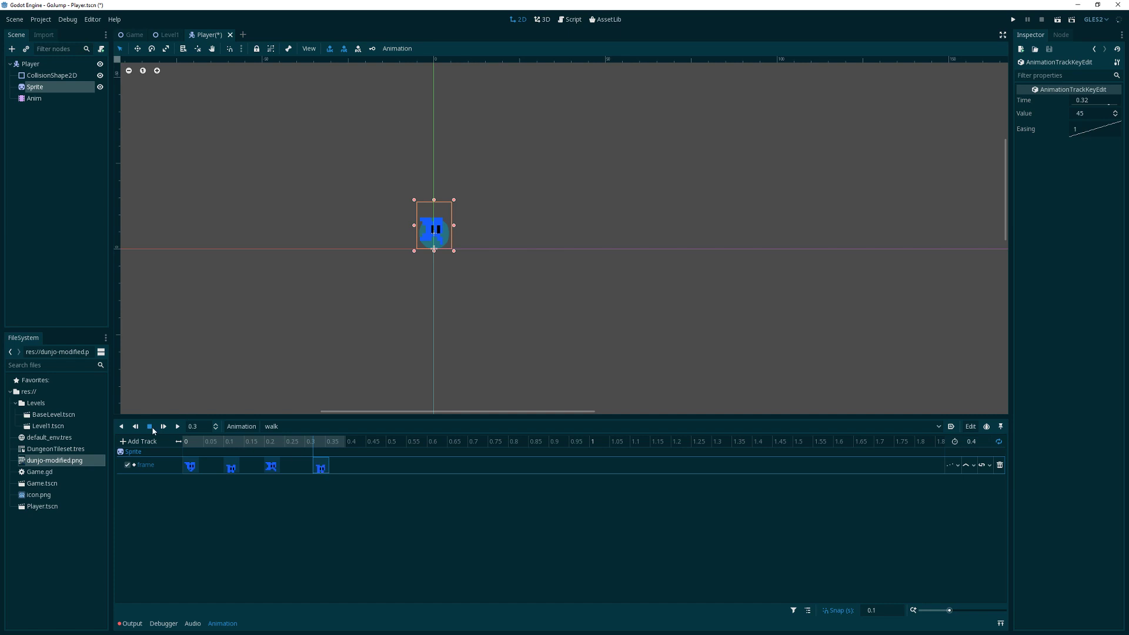
pyautogui.click(178, 427)
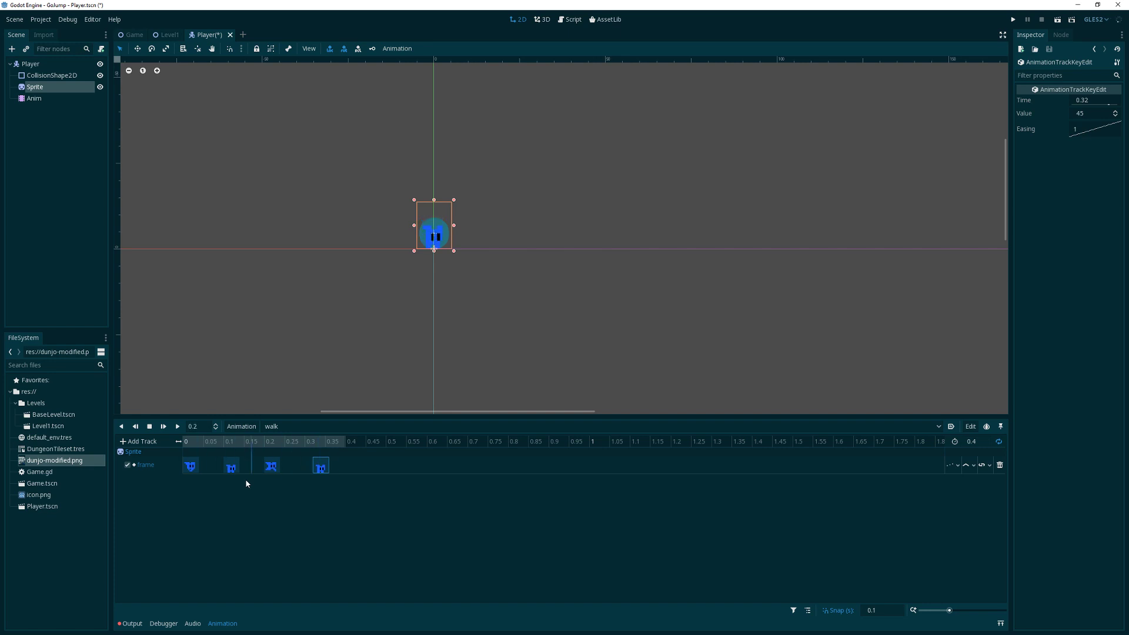
pyautogui.click(149, 426)
pyautogui.moveTo(320, 469); pyautogui.dragTo(315, 468)
pyautogui.click(177, 428)
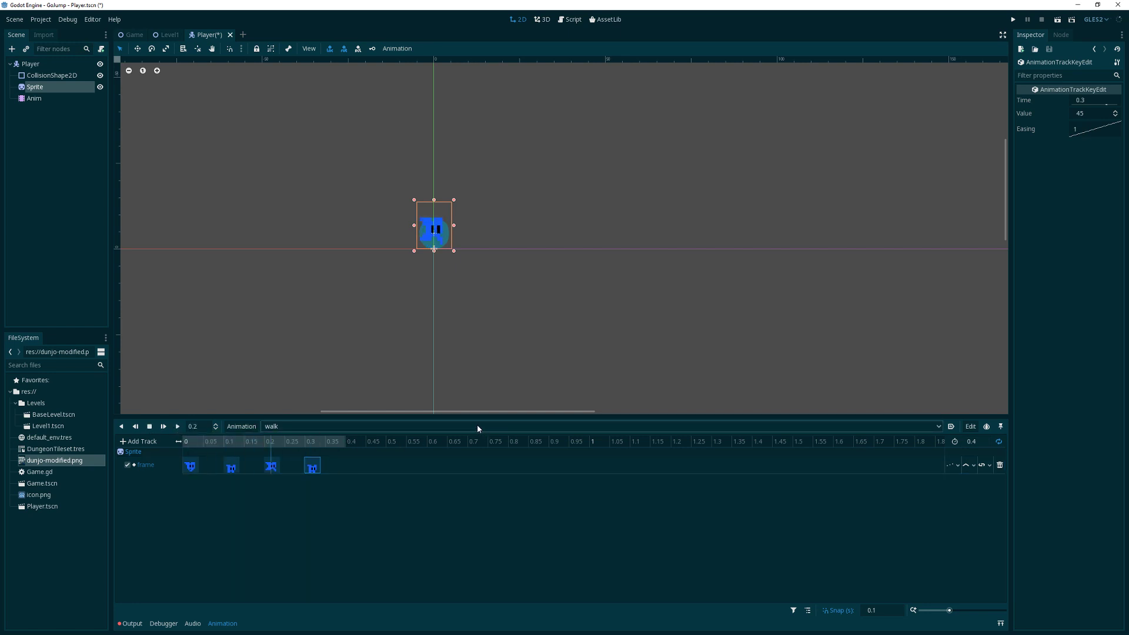
pyautogui.scroll(3, 432, 258)
pyautogui.scroll(2, 423, 244)
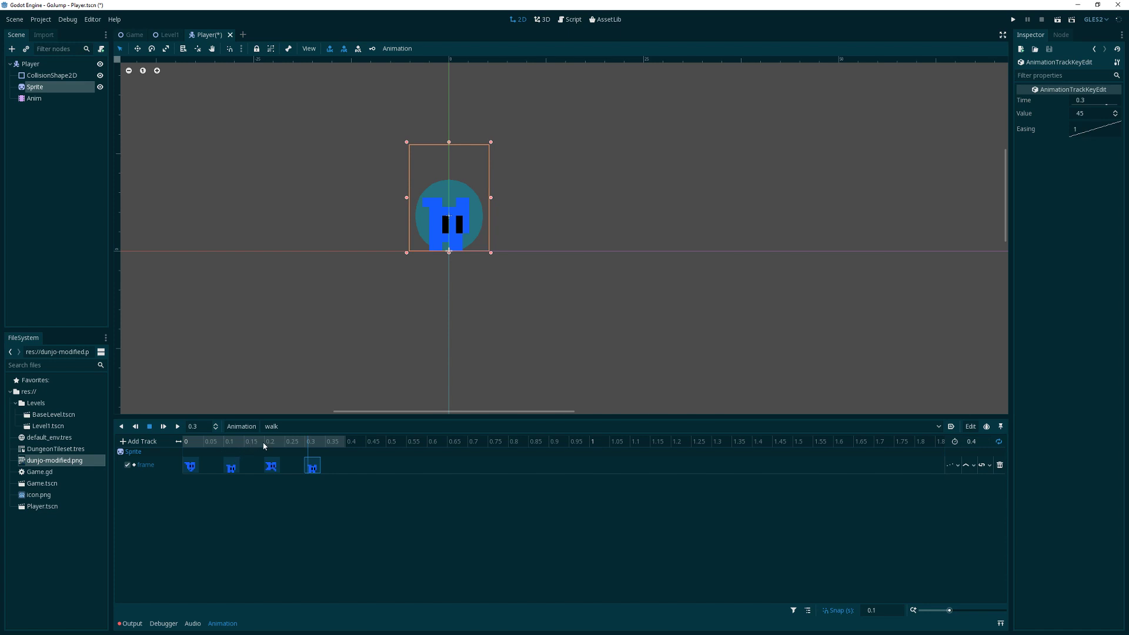
# Step: Set the sprite's frame to 47, key it at 0.2 seconds in the walk animation and preview the playback
pyautogui.click(34, 87)
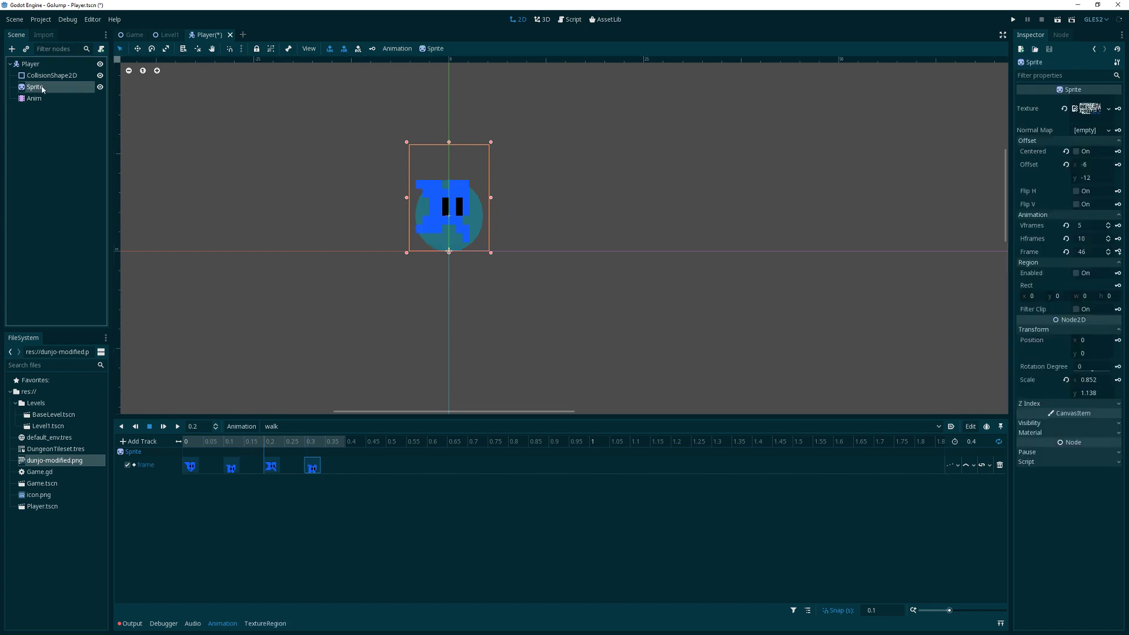
pyautogui.click(1109, 250)
pyautogui.click(1109, 250)
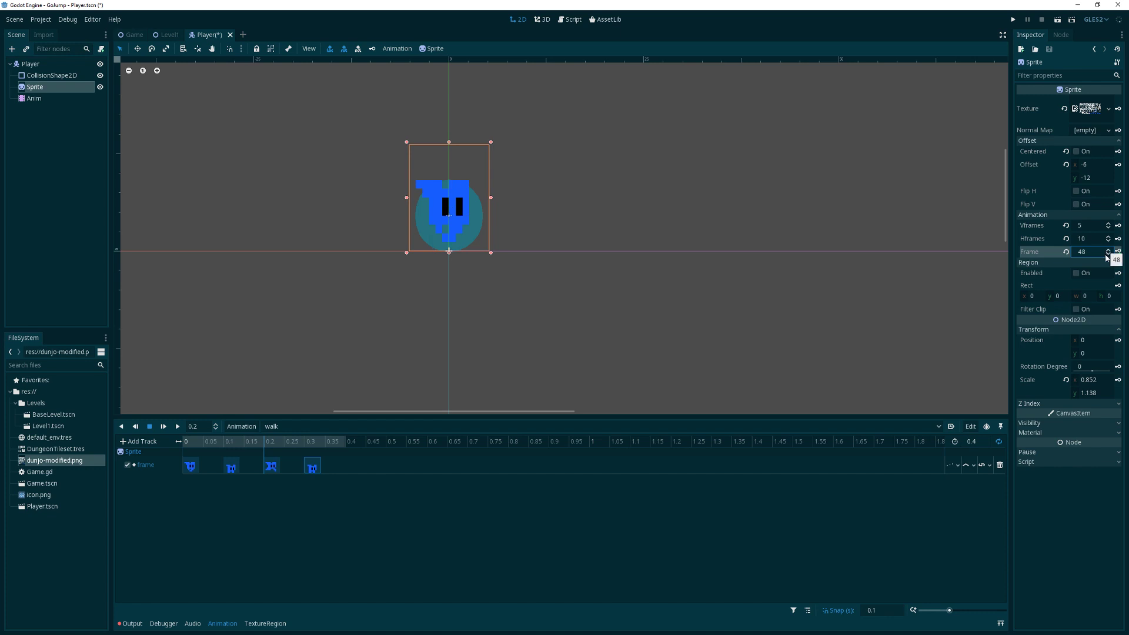
pyautogui.click(1108, 254)
pyautogui.click(1118, 252)
pyautogui.click(177, 427)
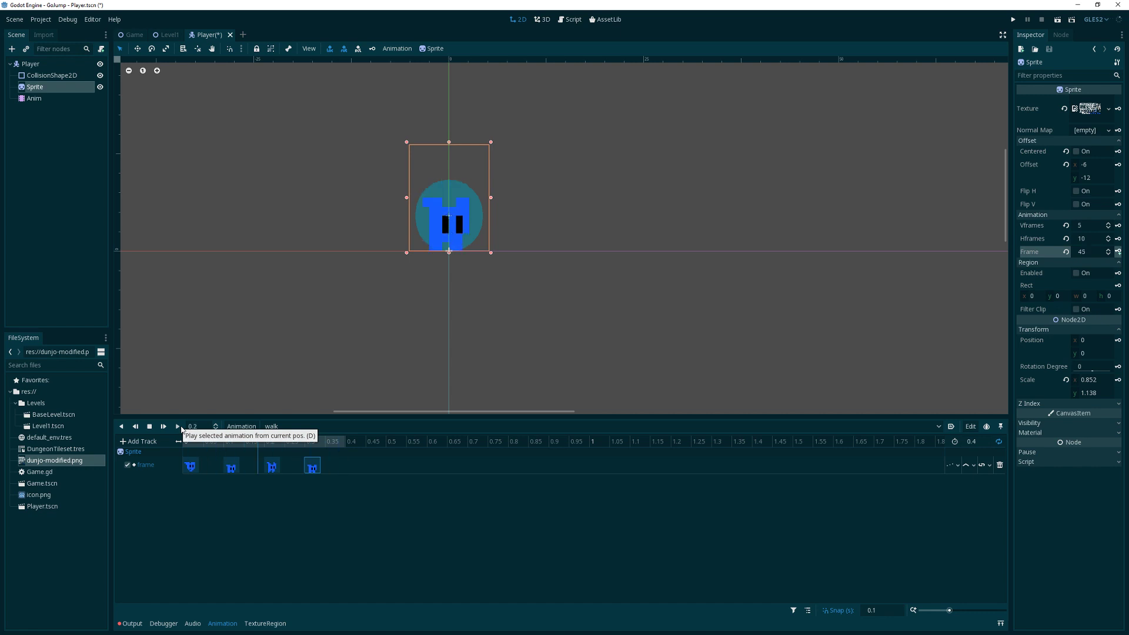
pyautogui.click(151, 427)
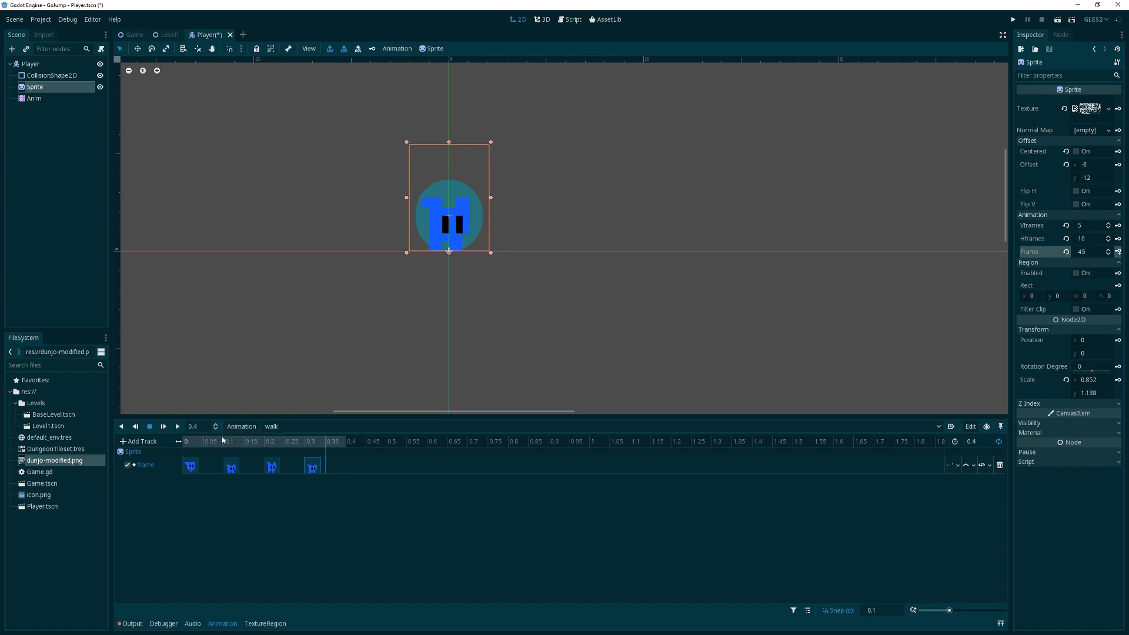
# Step: Delete the frame 45 key at 0.3 seconds from the walk animation
pyautogui.click(231, 468)
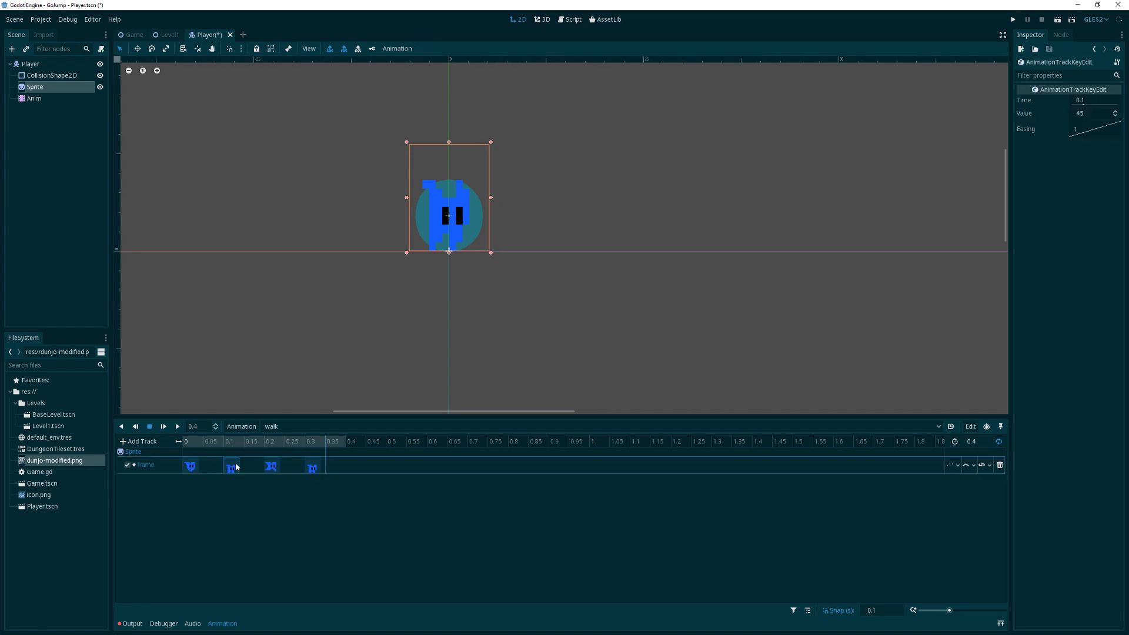
pyautogui.click(313, 469)
pyautogui.press('Delete')
# Step: Set the sprite's frame to 47 and key it over the existing key at 0.1 seconds in the walk animation
pyautogui.click(231, 467)
pyautogui.click(225, 446)
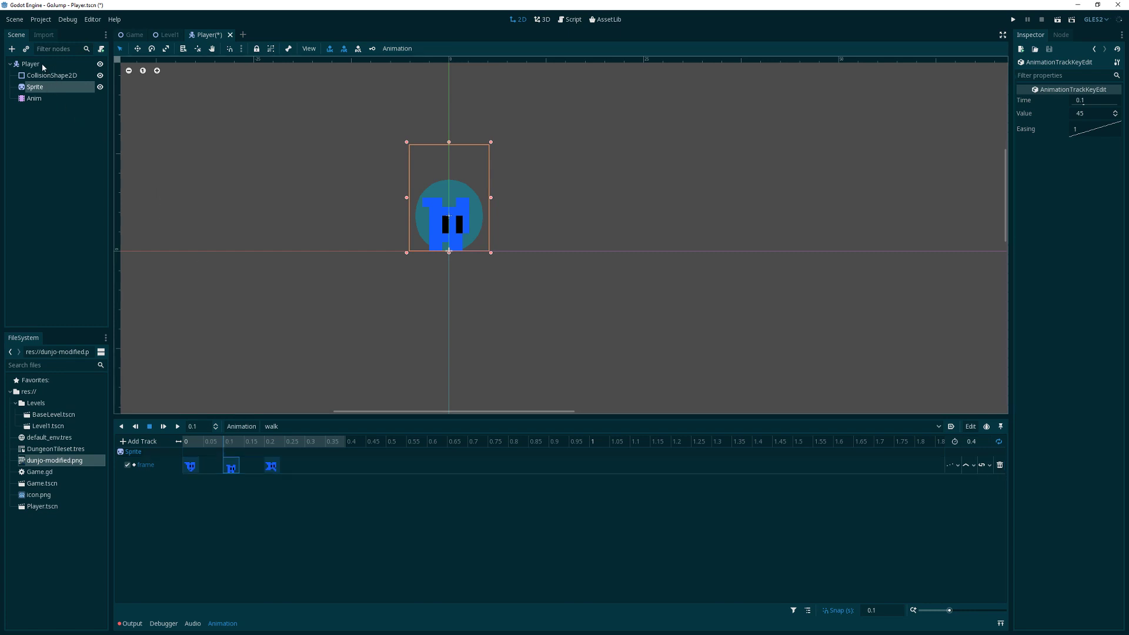
pyautogui.click(46, 87)
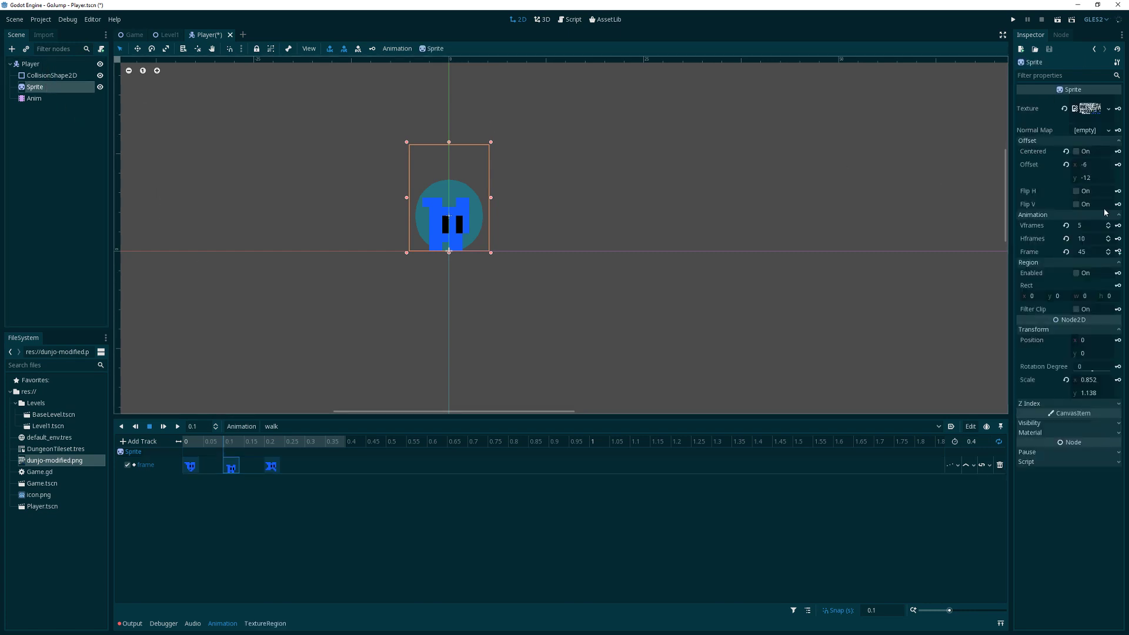
pyautogui.click(1109, 250)
pyautogui.click(1109, 249)
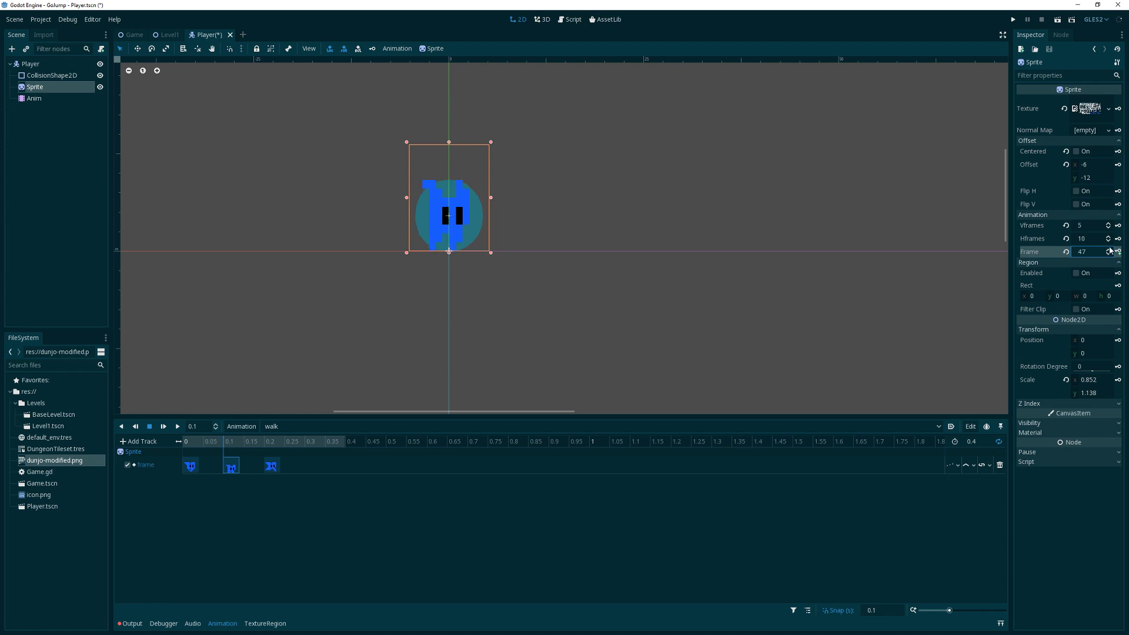
pyautogui.click(1118, 251)
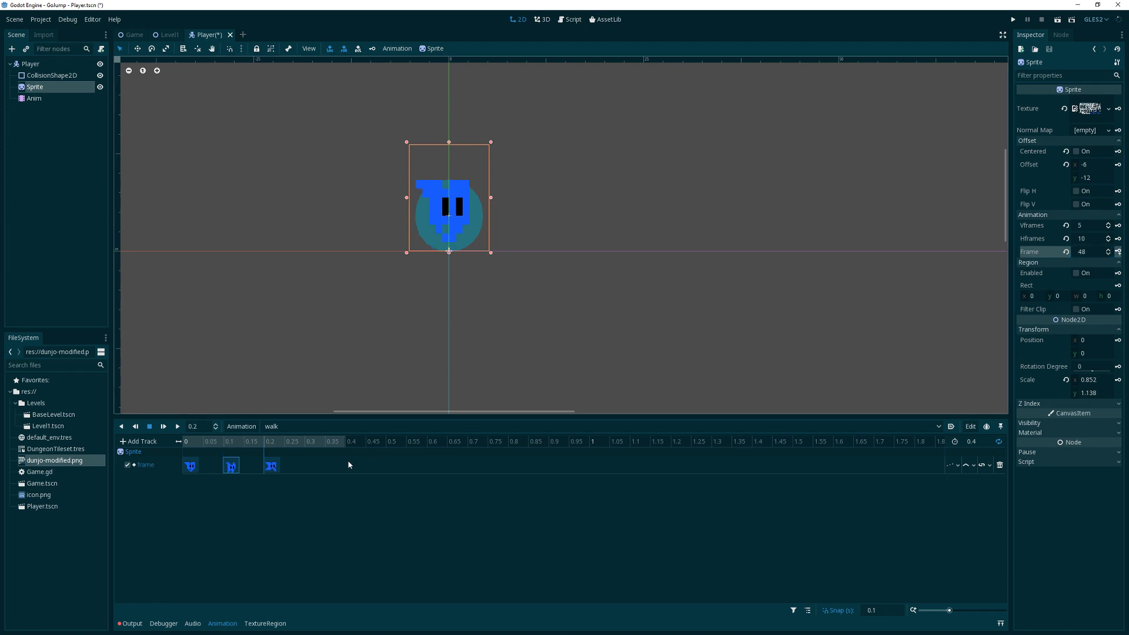
pyautogui.rightClick(231, 466)
pyautogui.click(247, 493)
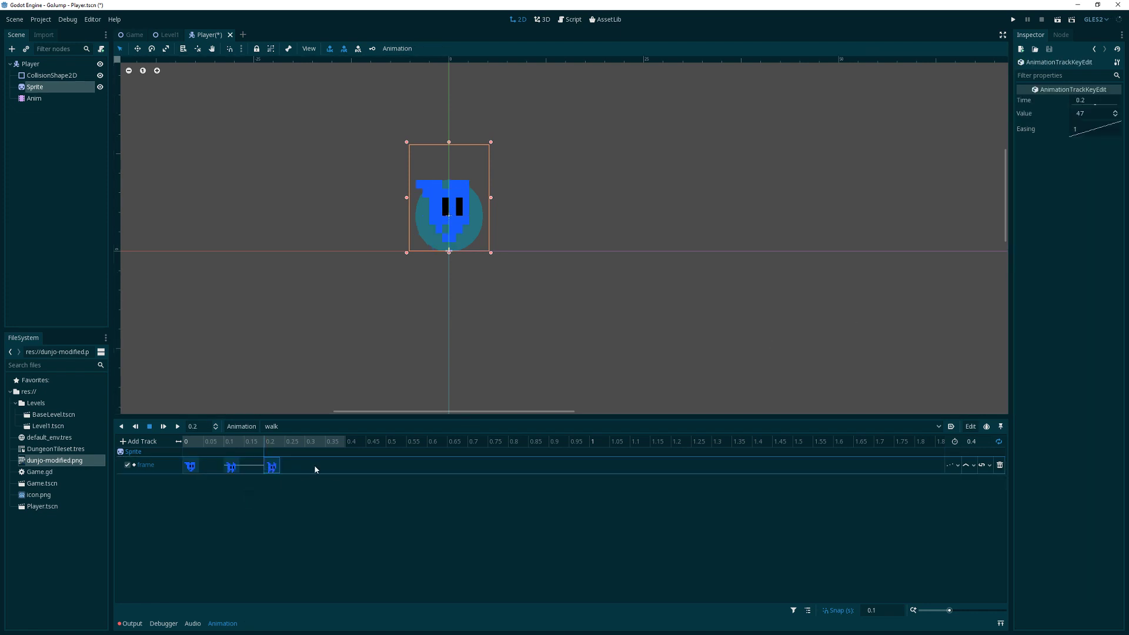
pyautogui.click(272, 499)
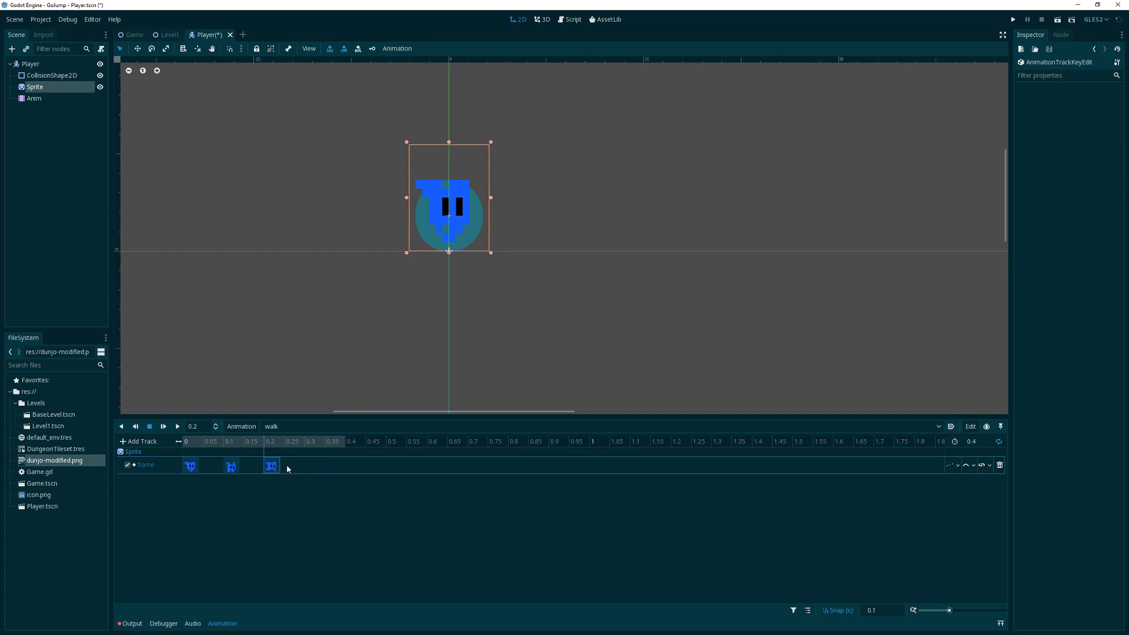
# Step: Key the sprite's frame 47 at 0.3 seconds in the walk animation
pyautogui.click(304, 445)
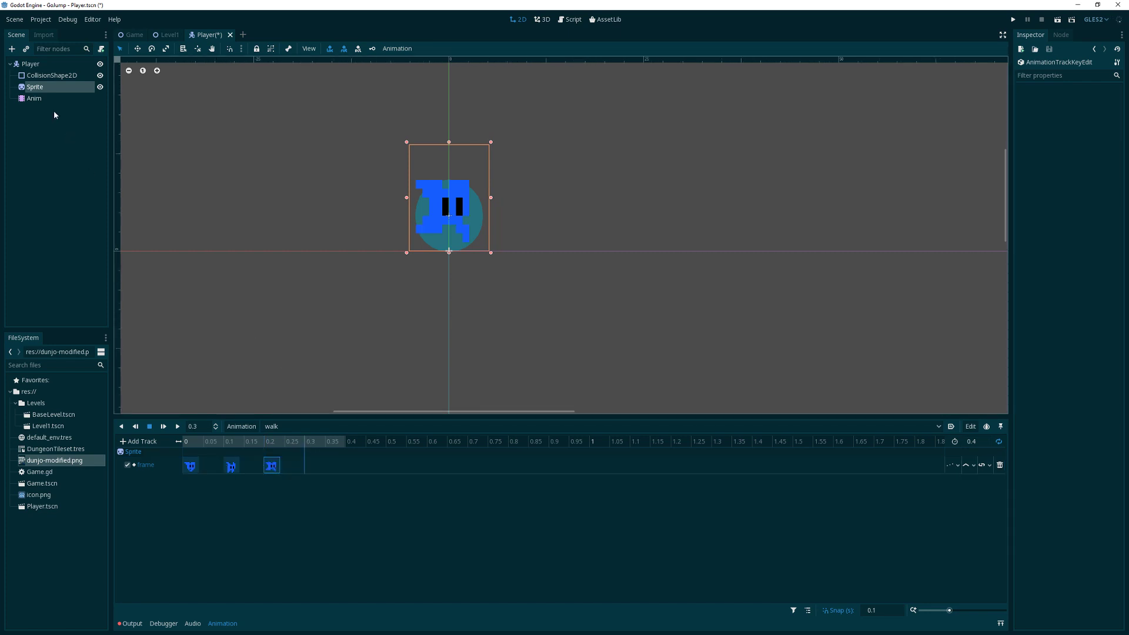
pyautogui.click(49, 77)
pyautogui.click(47, 87)
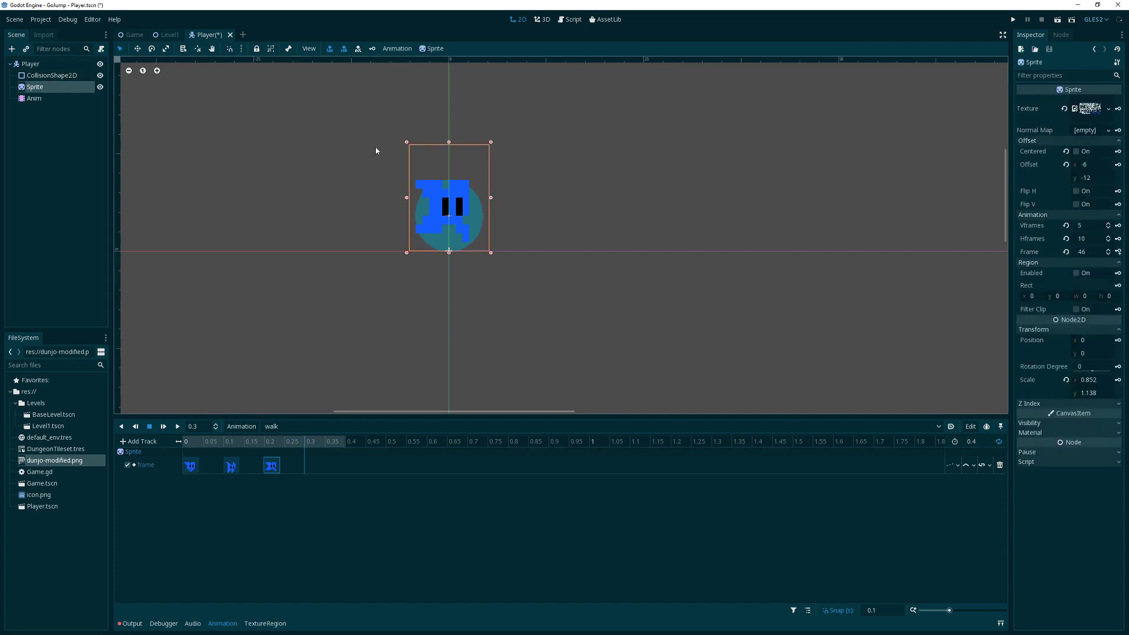
pyautogui.click(1108, 250)
pyautogui.click(1118, 252)
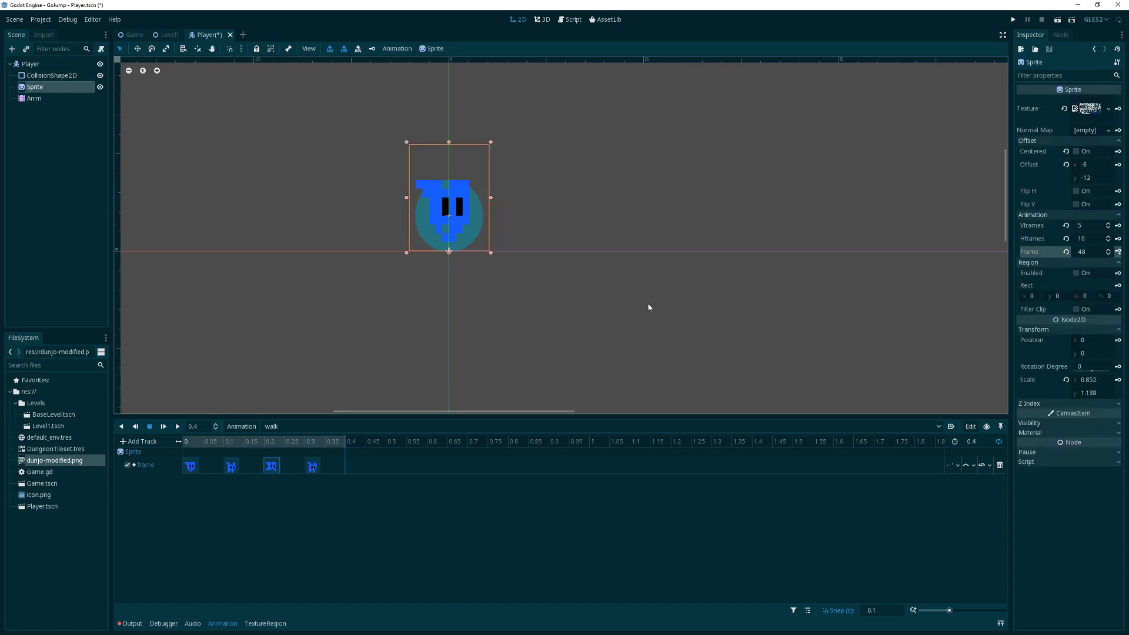
# Step: Play back the complete walk animation, stop it and save the Player scene
pyautogui.click(177, 427)
pyautogui.scroll(-1, 452, 222)
pyautogui.scroll(-1, 452, 222)
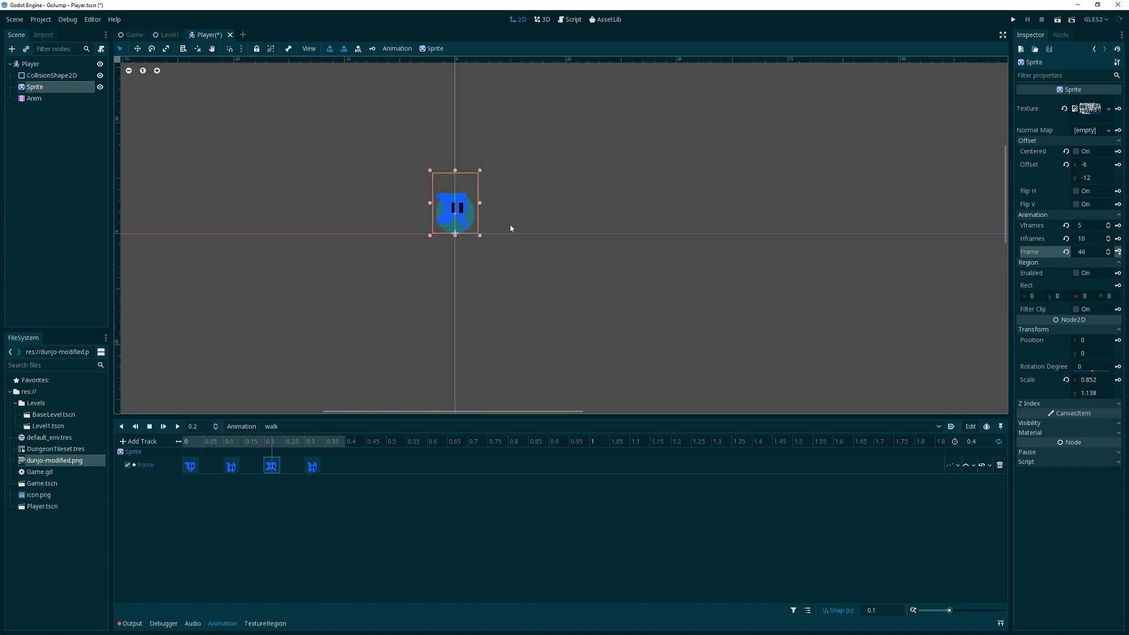
pyautogui.scroll(2, 472, 218)
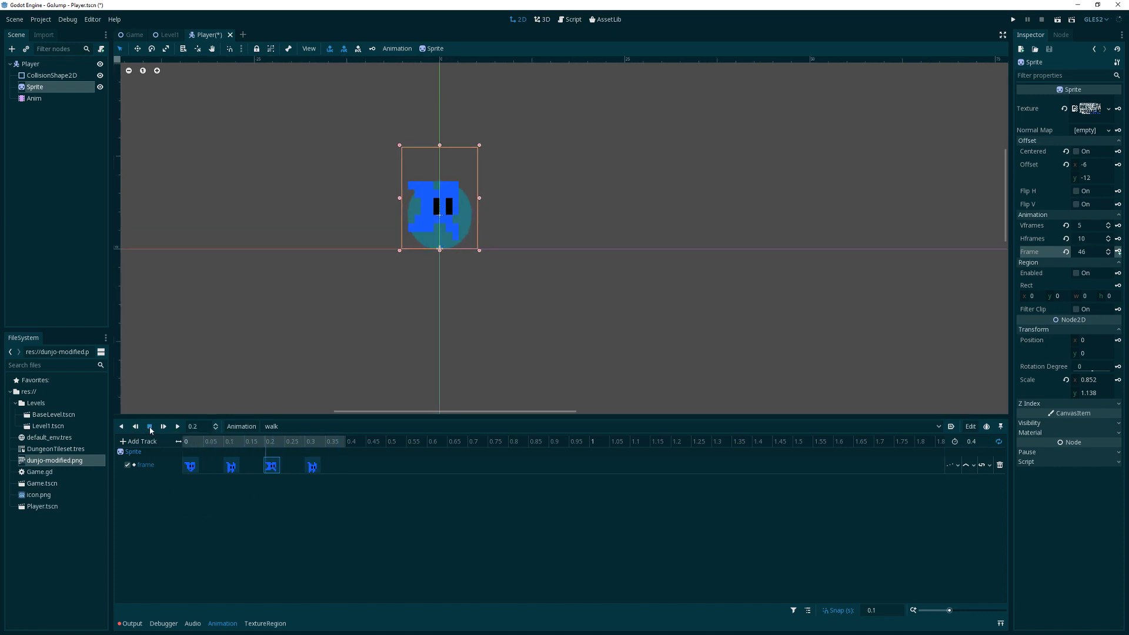
pyautogui.hotkey('ctrl', 's')
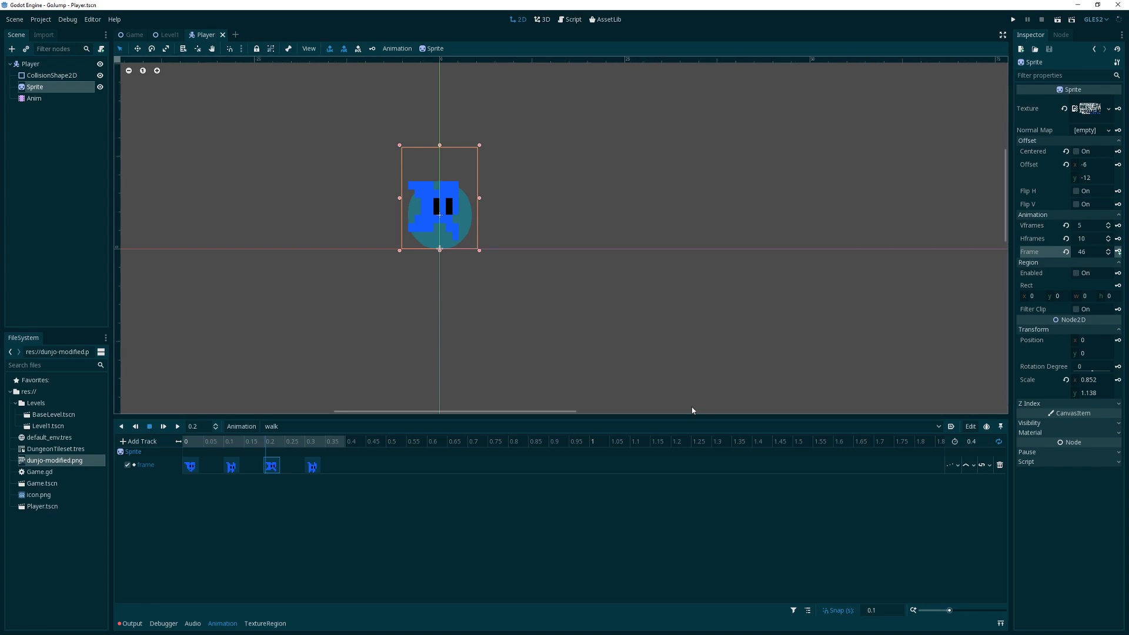
# Step: Create a new animation named jump in the animation player
pyautogui.click(247, 428)
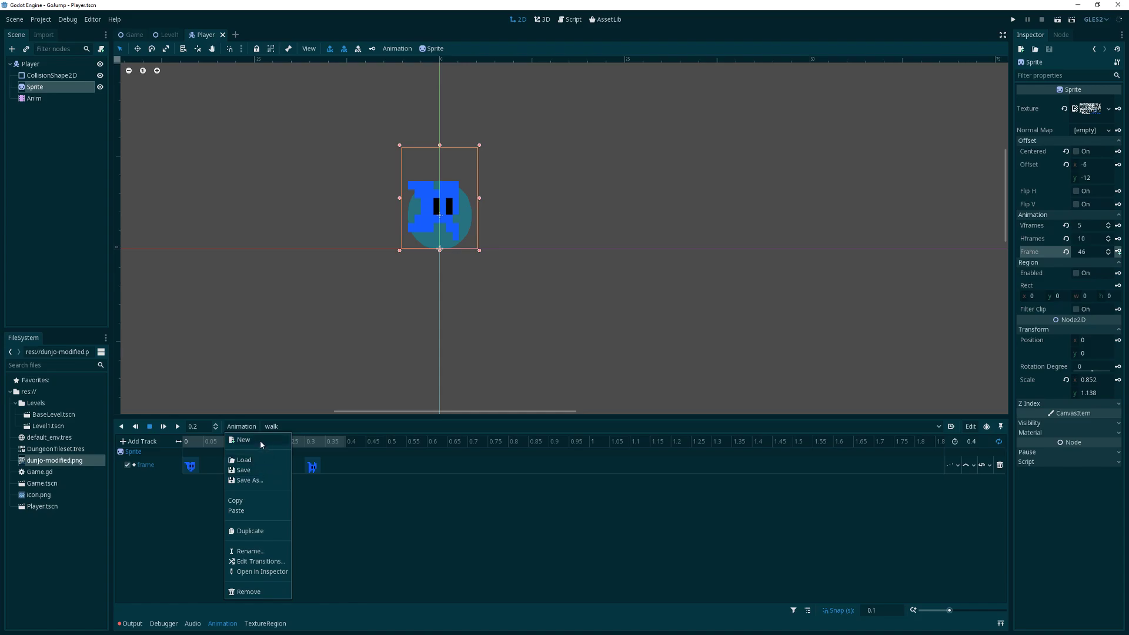
pyautogui.click(260, 440)
pyautogui.write('jump')
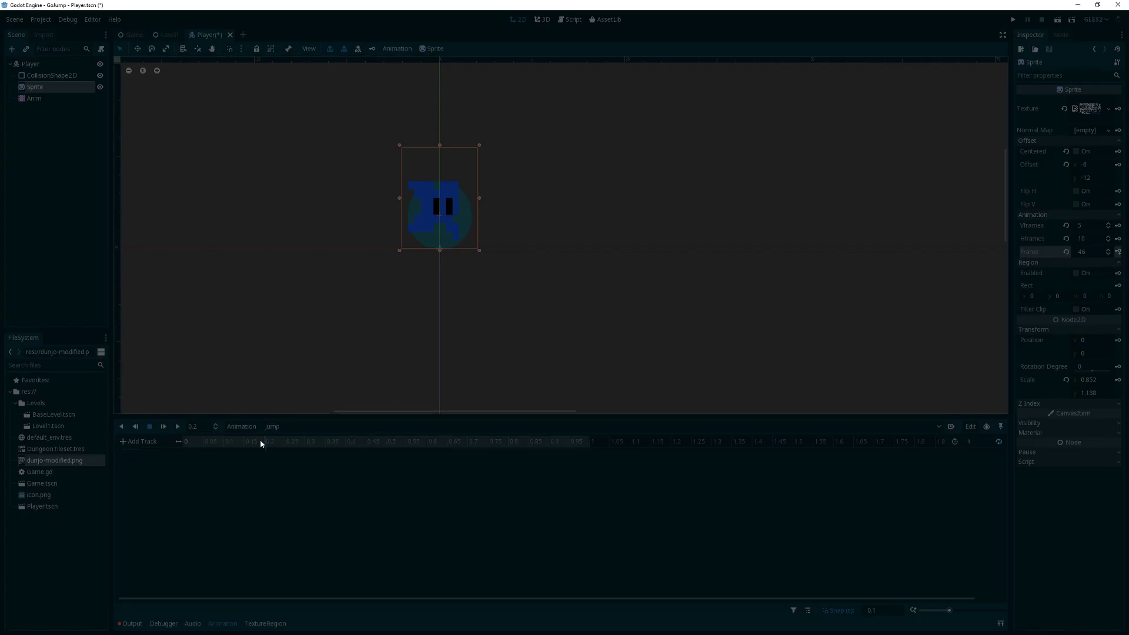
# Step: Reset the sprite's scale to 1, key it on a new track at time 0 in the walk animation and save the scene
pyautogui.press('Return')
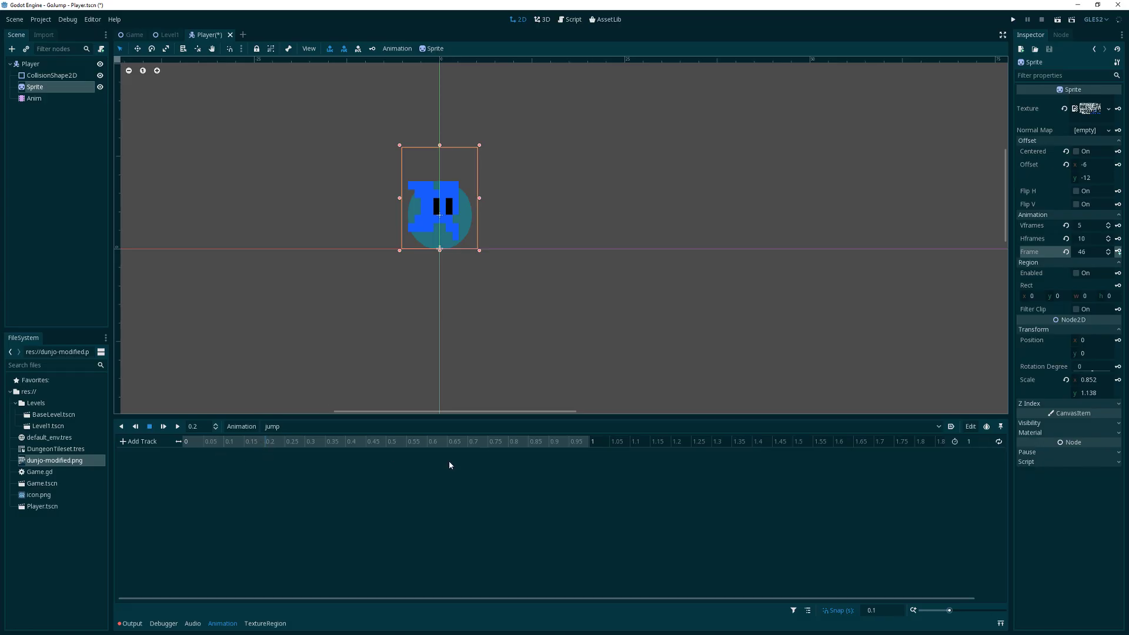
pyautogui.click(306, 427)
pyautogui.click(281, 460)
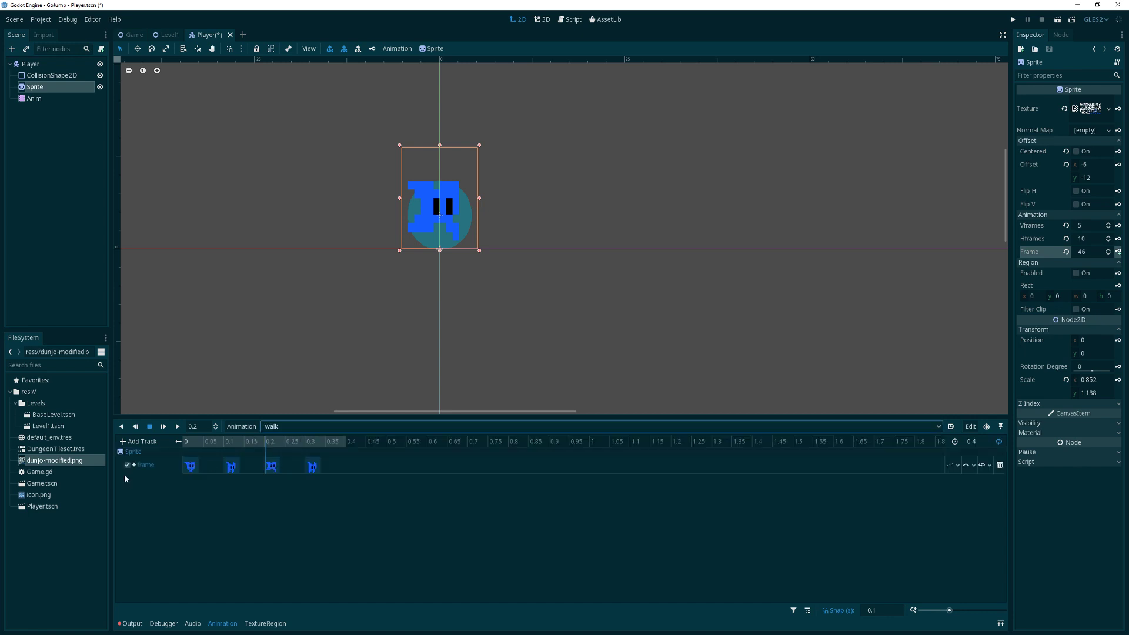
pyautogui.click(182, 442)
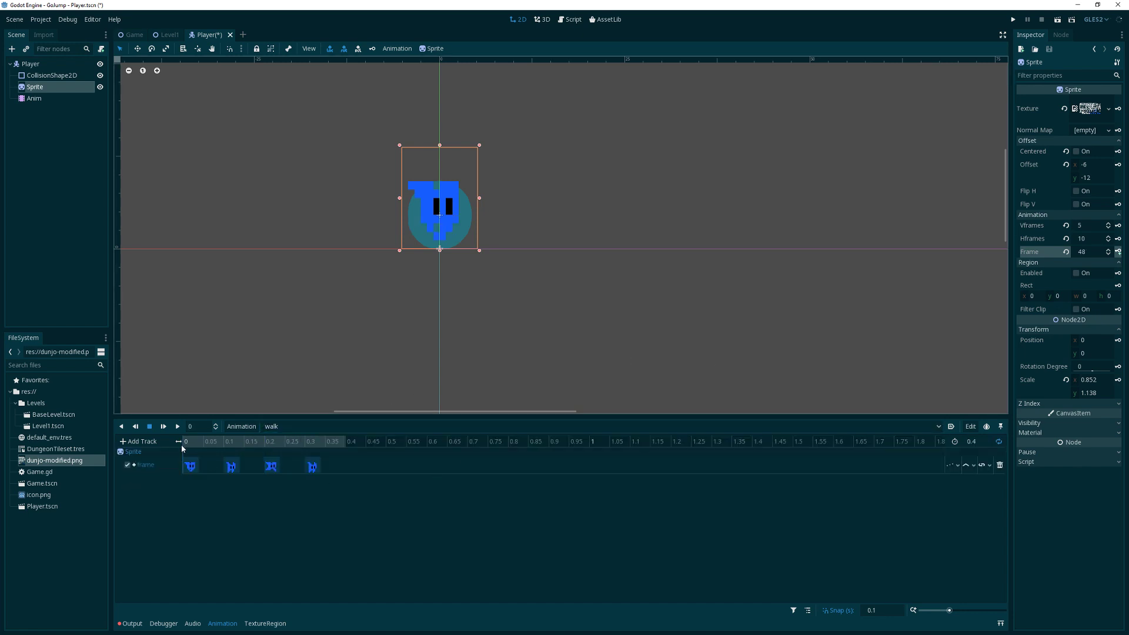
pyautogui.click(1066, 379)
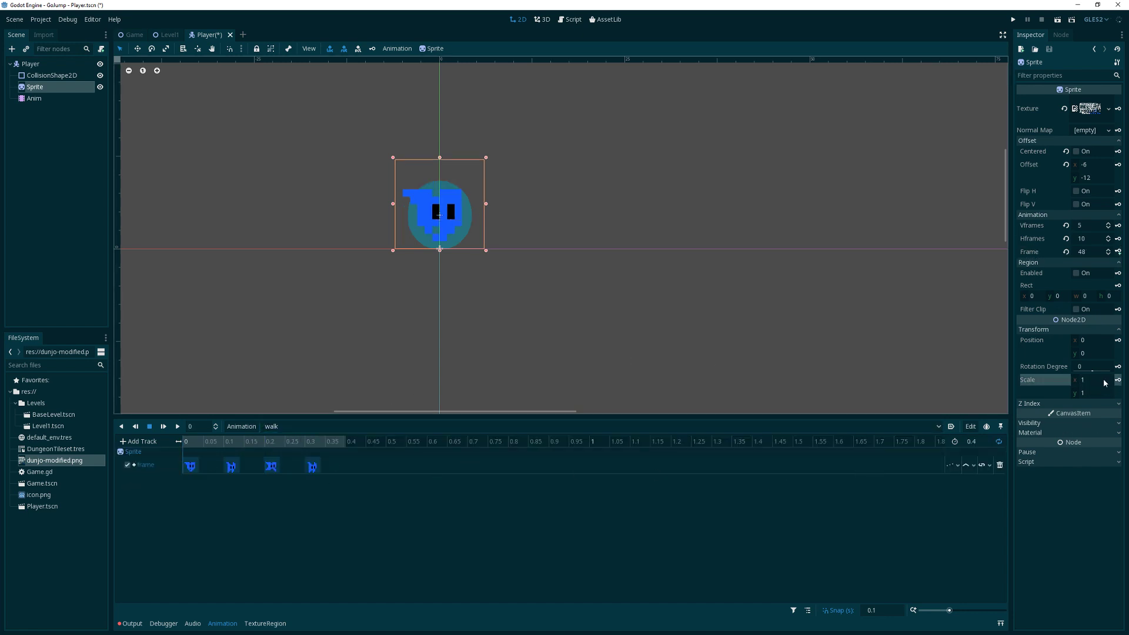
pyautogui.click(1118, 380)
pyautogui.click(534, 336)
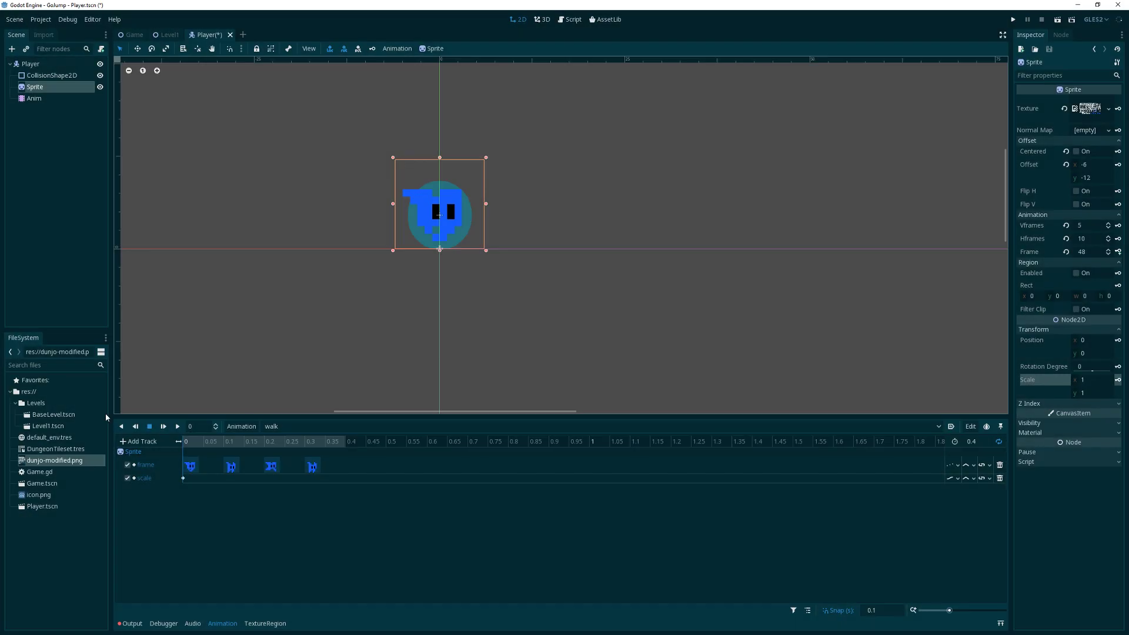
pyautogui.hotkey('ctrl', 's')
# Step: Key the sprite's scale on a new track at time 0 in the jump animation and set the animation length to 0.4 seconds
pyautogui.click(271, 427)
pyautogui.click(277, 453)
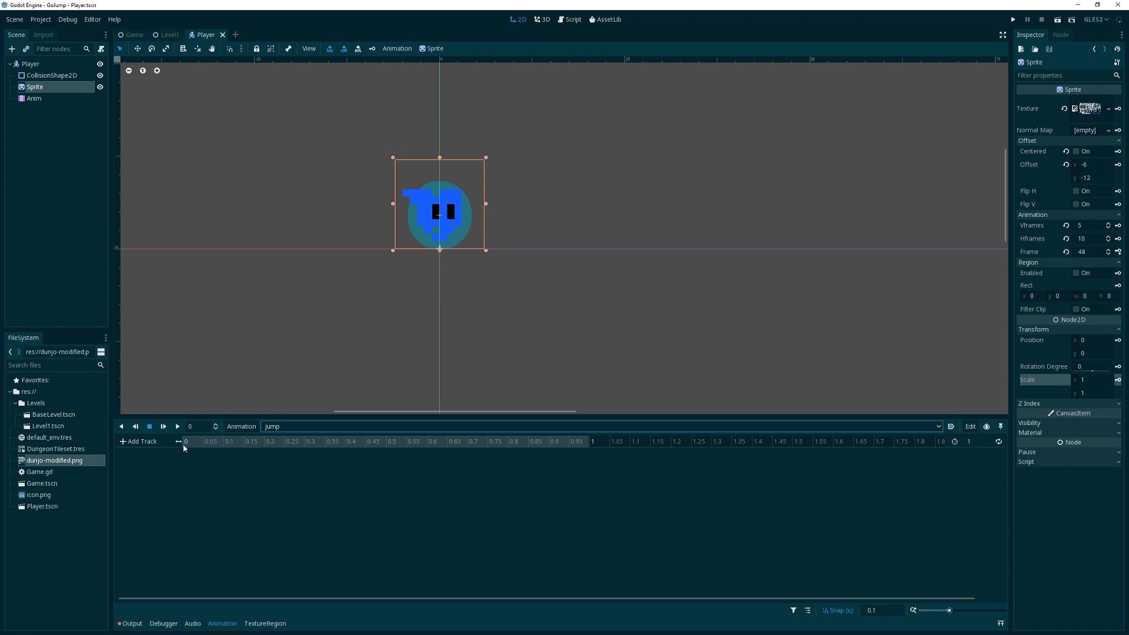
pyautogui.click(1117, 380)
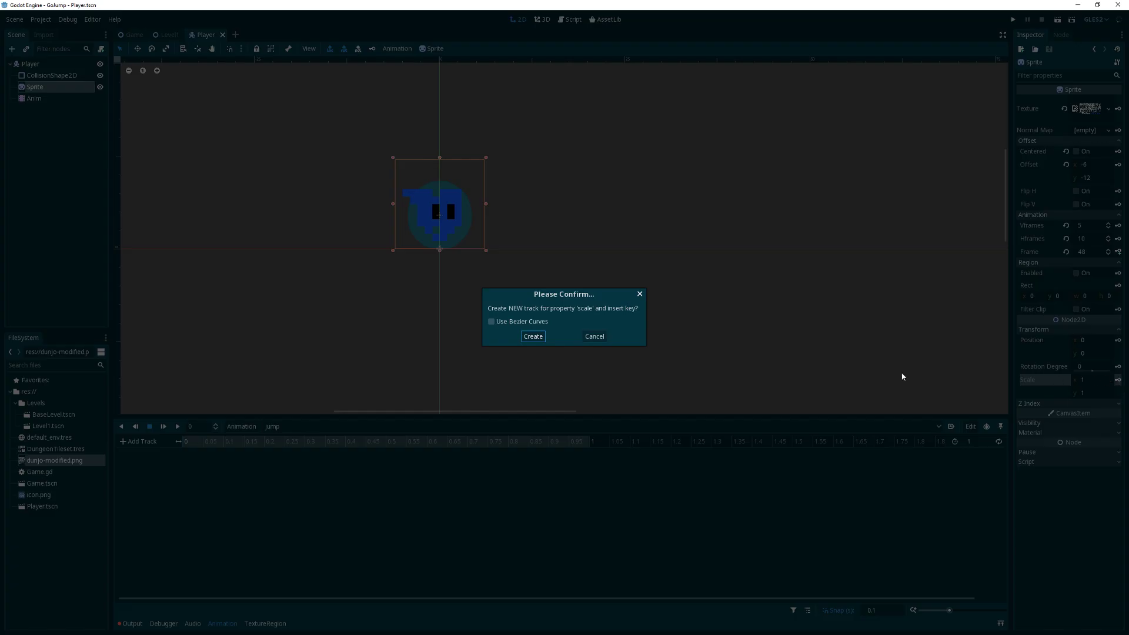
pyautogui.click(534, 337)
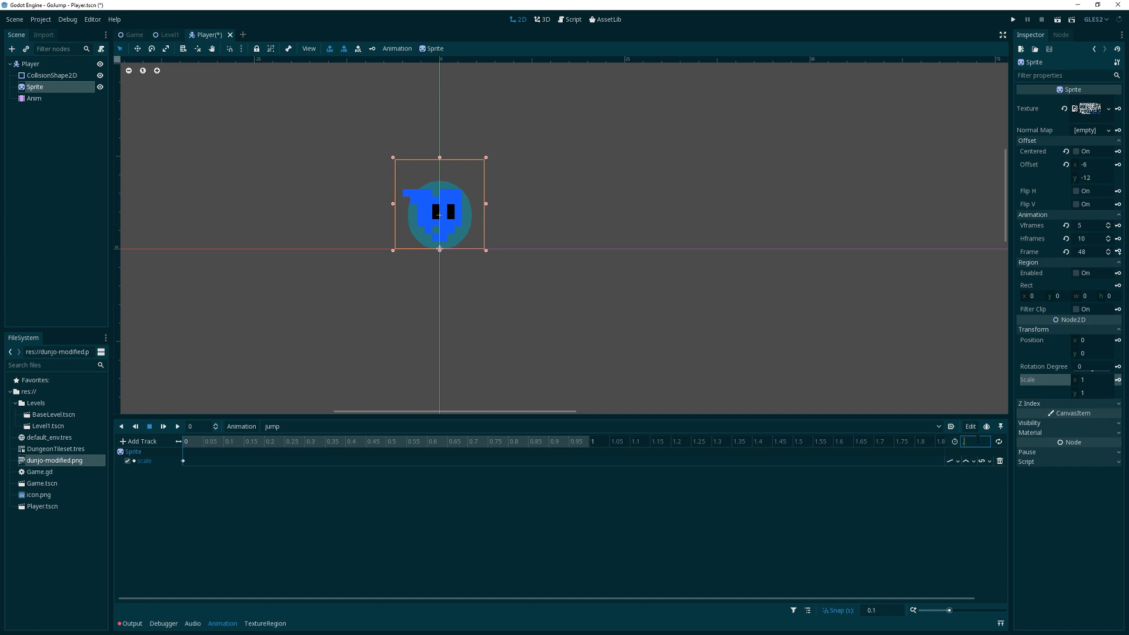
pyautogui.write('0.4')
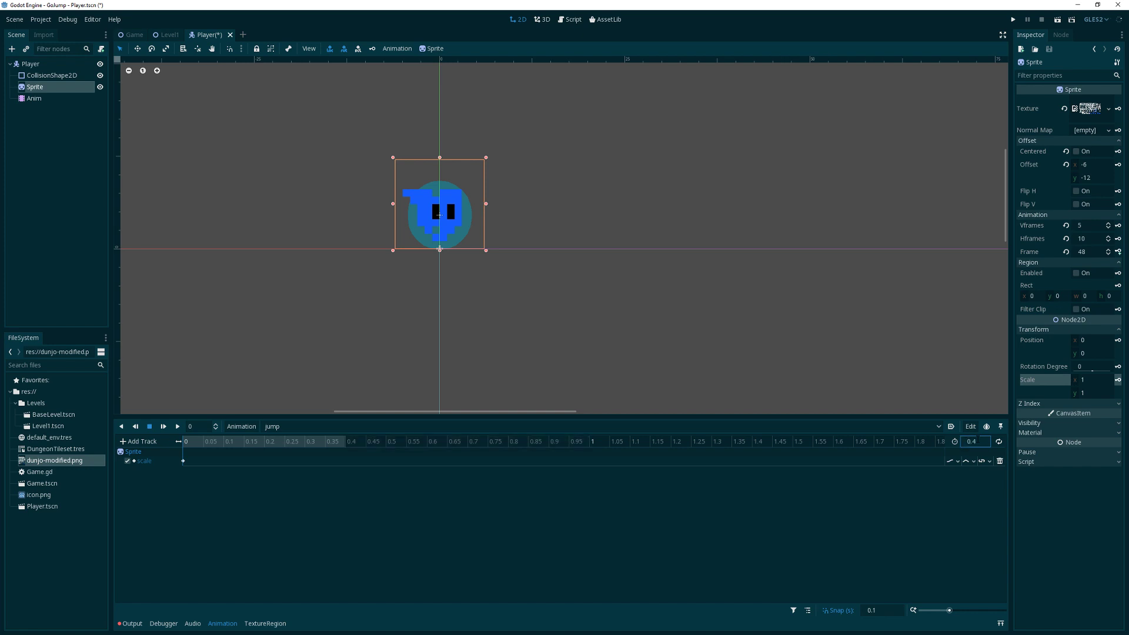
pyautogui.click(978, 344)
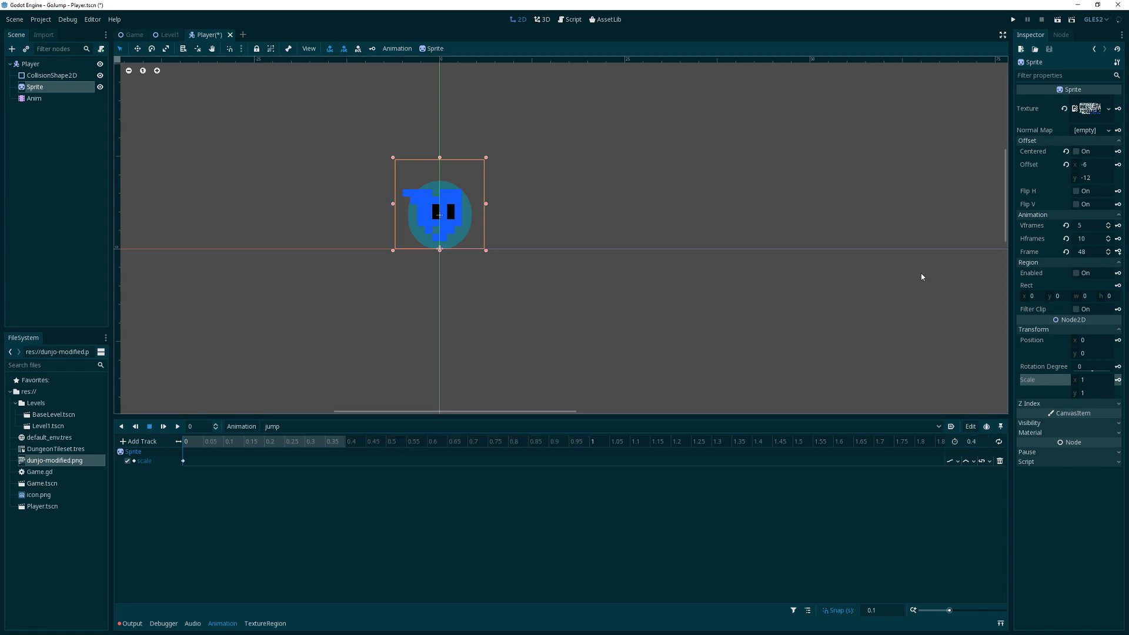
# Step: Set the sprite's frame to 45 and key it on a new track at time 0 in the jump animation
pyautogui.click(1108, 254)
pyautogui.click(1108, 255)
pyautogui.click(1108, 254)
pyautogui.click(1108, 254)
pyautogui.click(1109, 249)
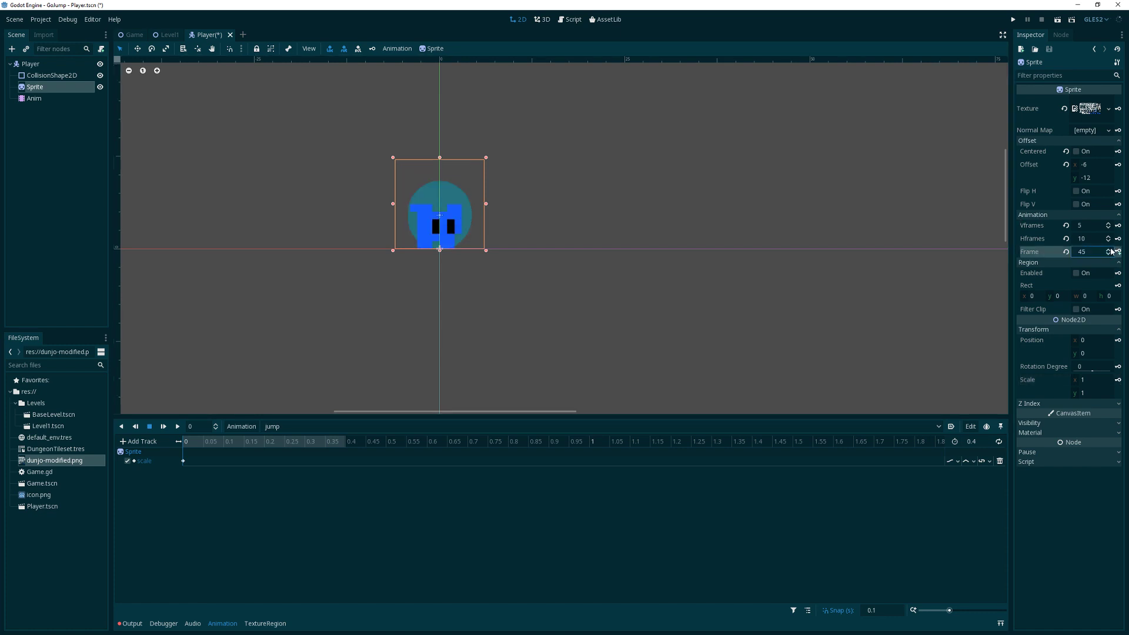
pyautogui.click(1117, 252)
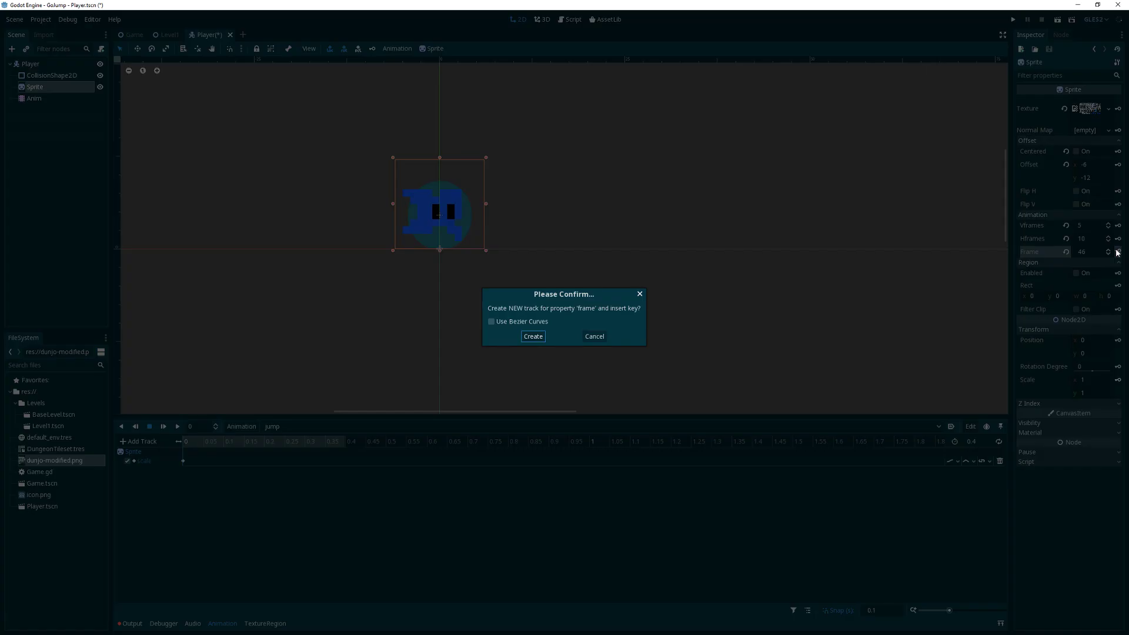
pyautogui.click(533, 336)
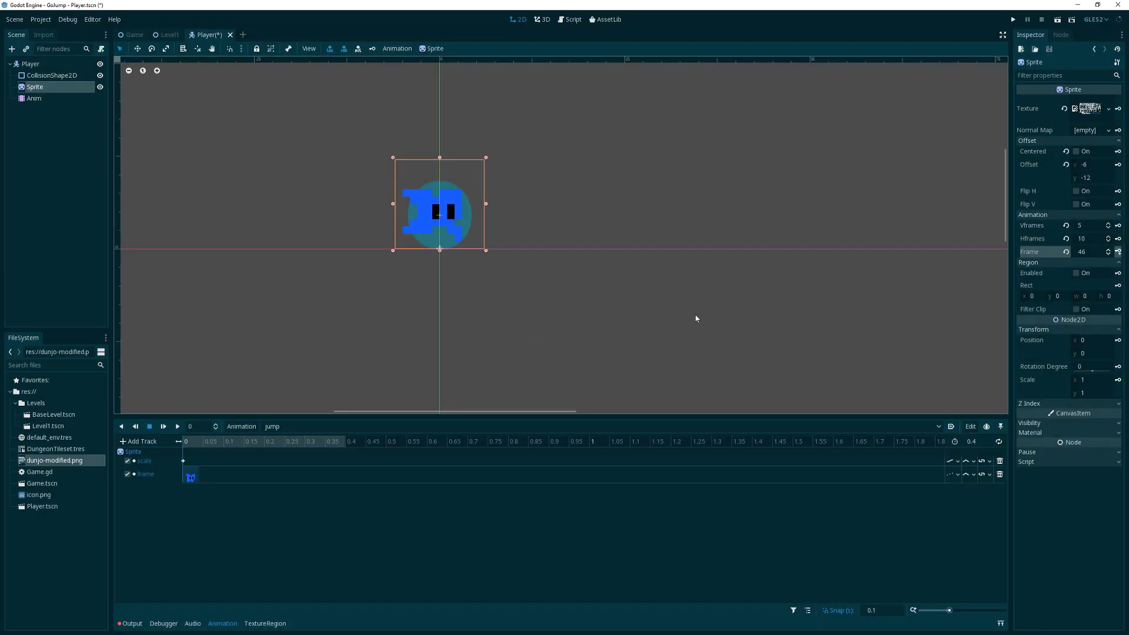
# Step: Set the sprite's frame to 47 and key it at 0.1 seconds in the jump animation
pyautogui.click(1108, 250)
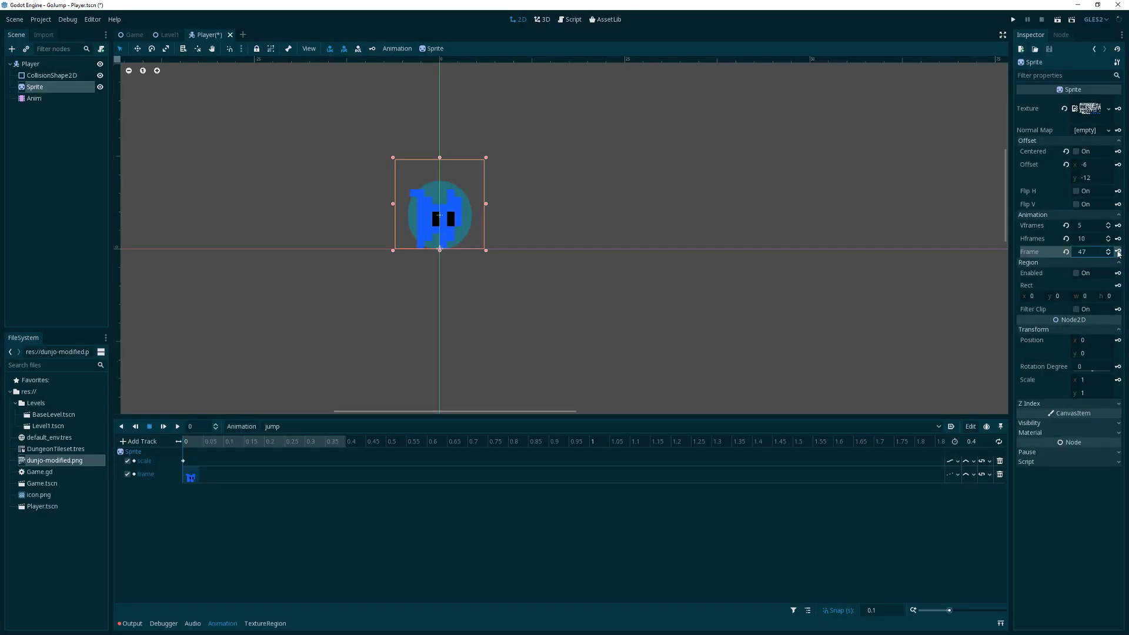
pyautogui.click(1118, 253)
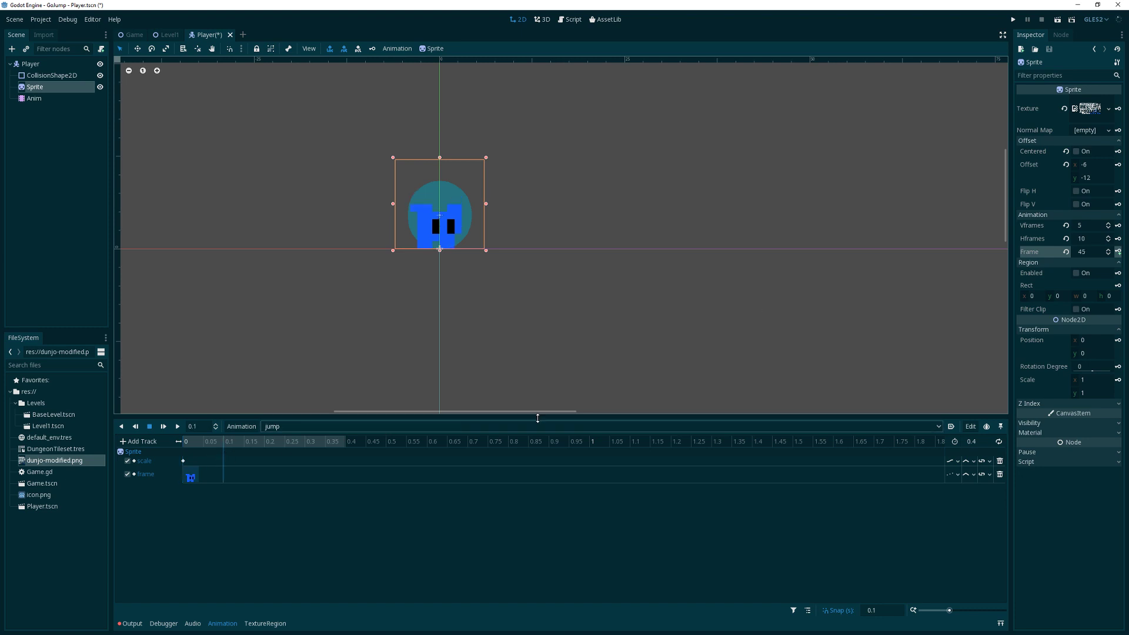
pyautogui.click(1109, 250)
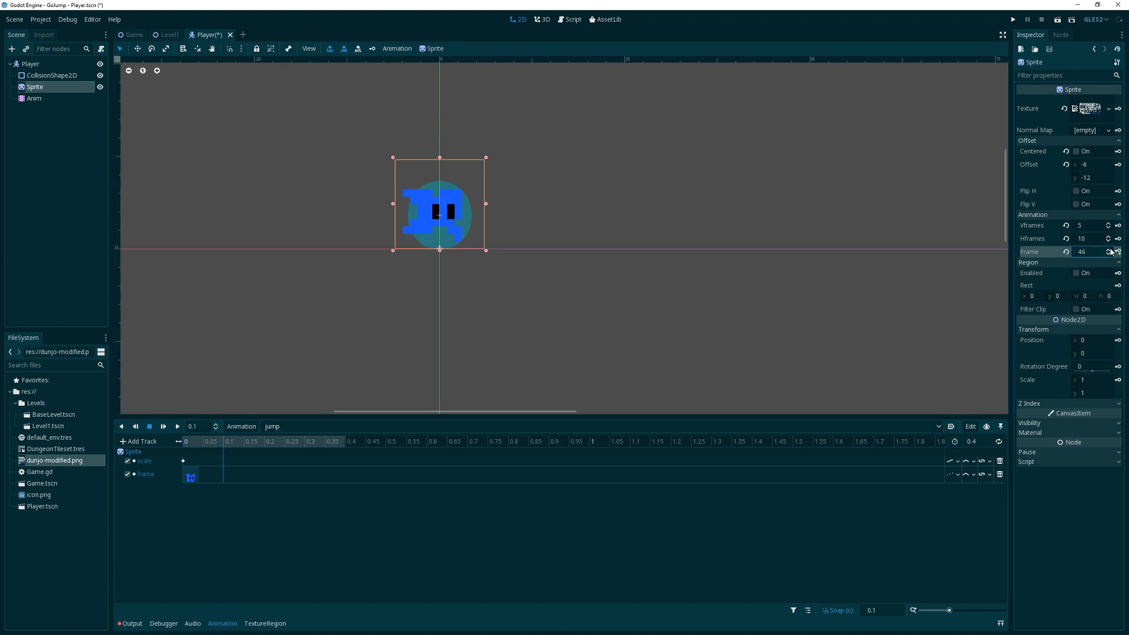
pyautogui.click(1109, 250)
pyautogui.click(1118, 253)
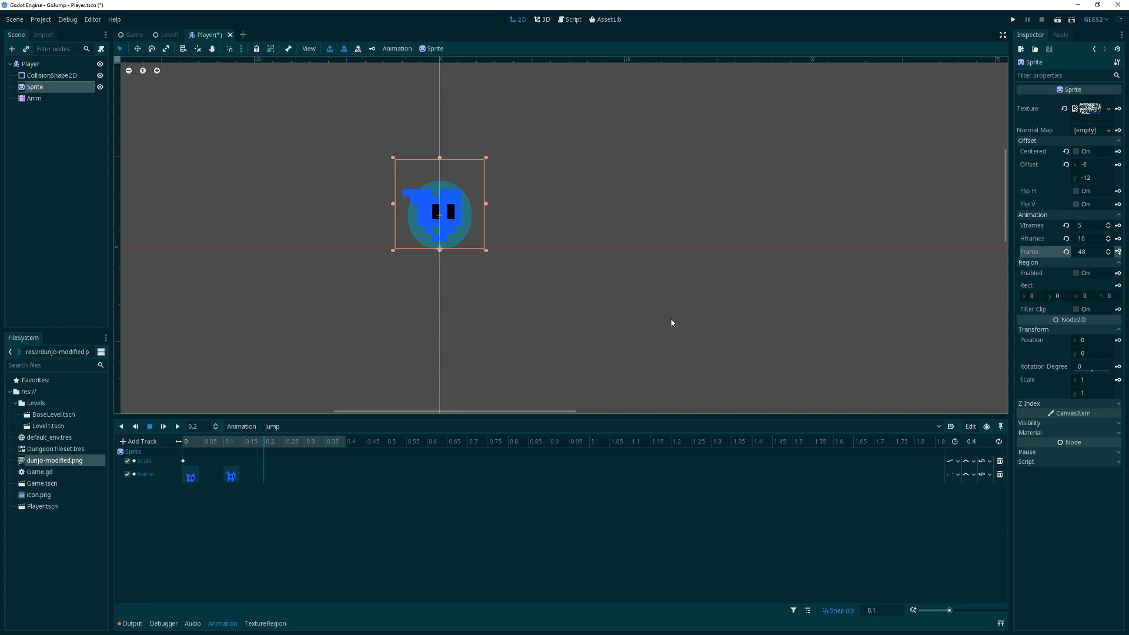
# Step: Key the sprite's frame 48 at 0.2 seconds and frame 46 at 0.3 seconds in the jump animation
pyautogui.click(1119, 253)
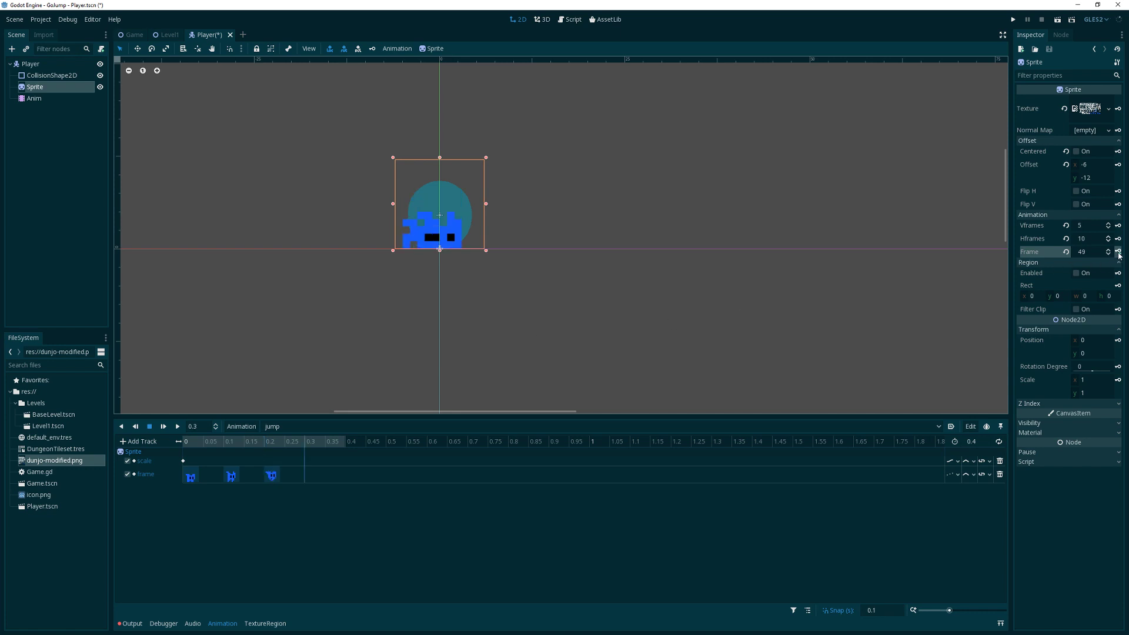
pyautogui.click(1109, 254)
pyautogui.click(1109, 255)
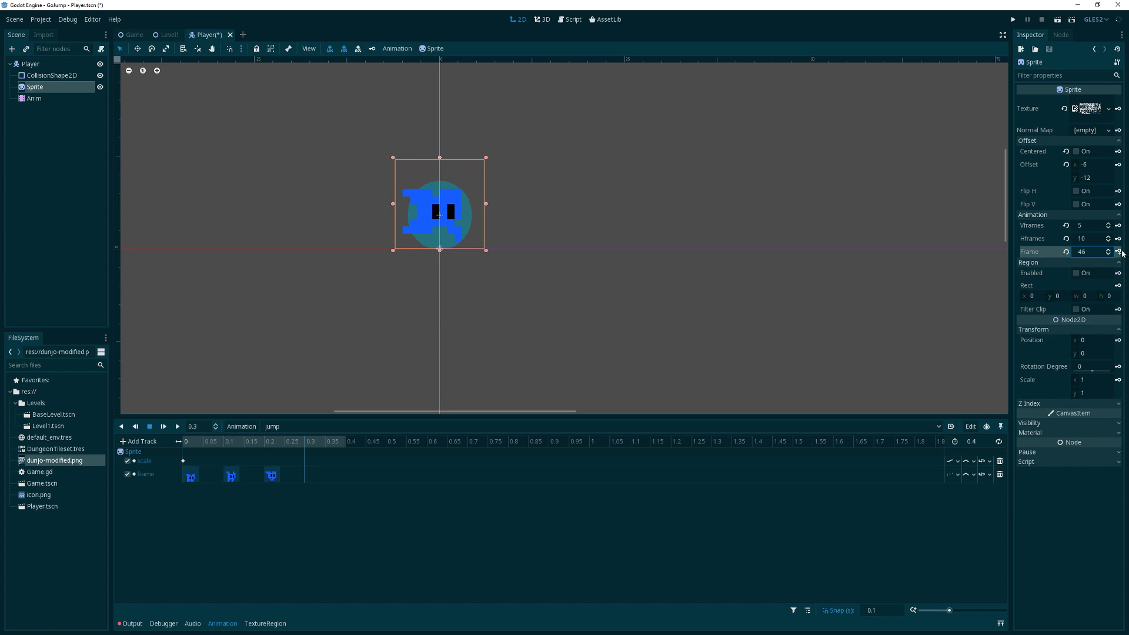
pyautogui.click(1118, 252)
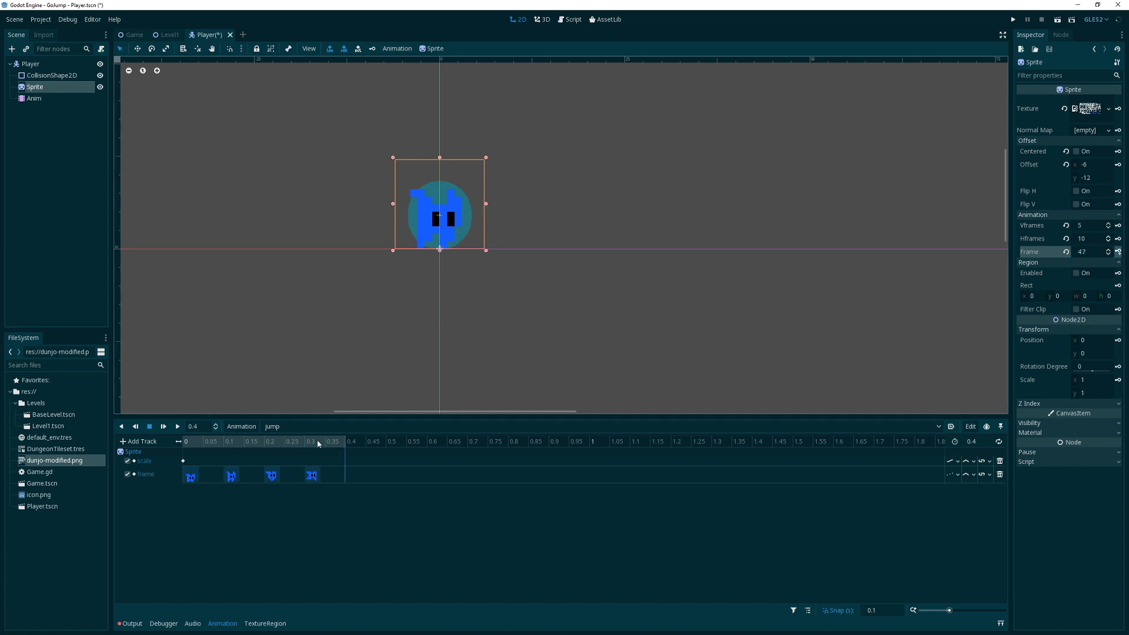
# Step: Play back the jump animation and replace its frame key at 0.2 seconds with the one from 0.3 seconds
pyautogui.click(198, 451)
pyautogui.click(177, 427)
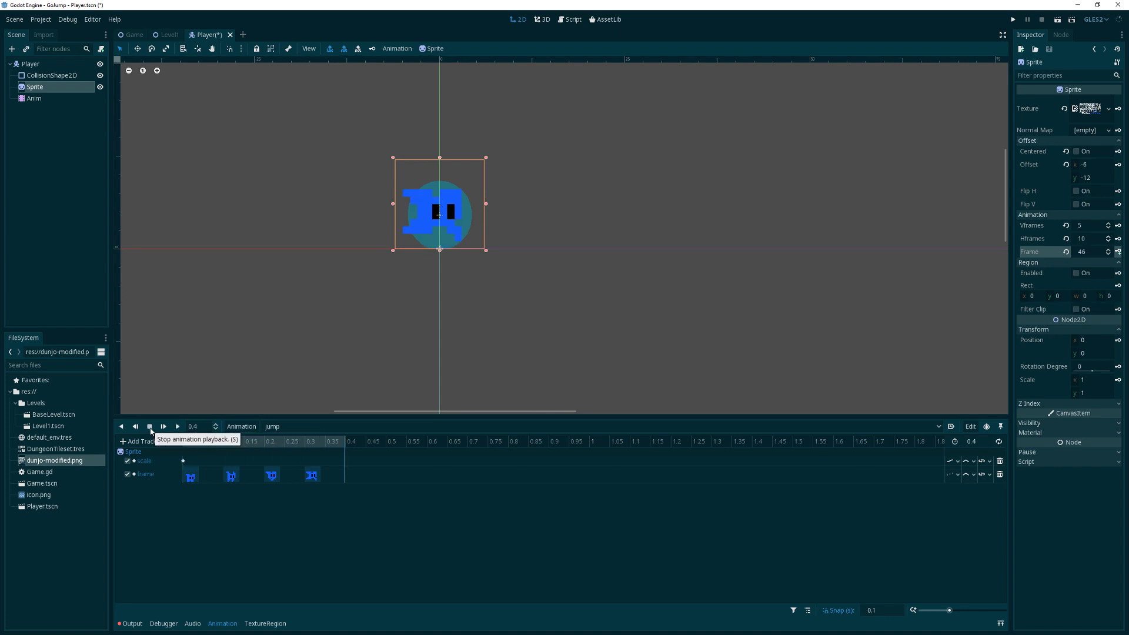
pyautogui.click(275, 478)
pyautogui.press('Delete')
pyautogui.moveTo(312, 477); pyautogui.dragTo(278, 479)
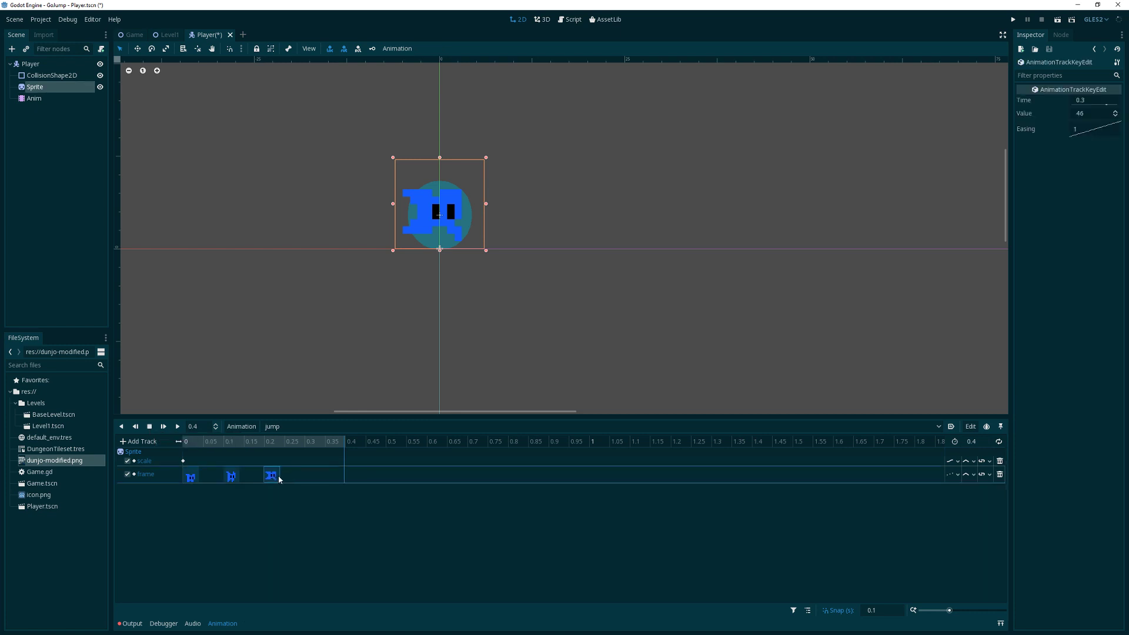
# Step: Set the jump animation's length to 0.3 seconds
pyautogui.click(974, 442)
pyautogui.write('0.3')
pyautogui.press('Return')
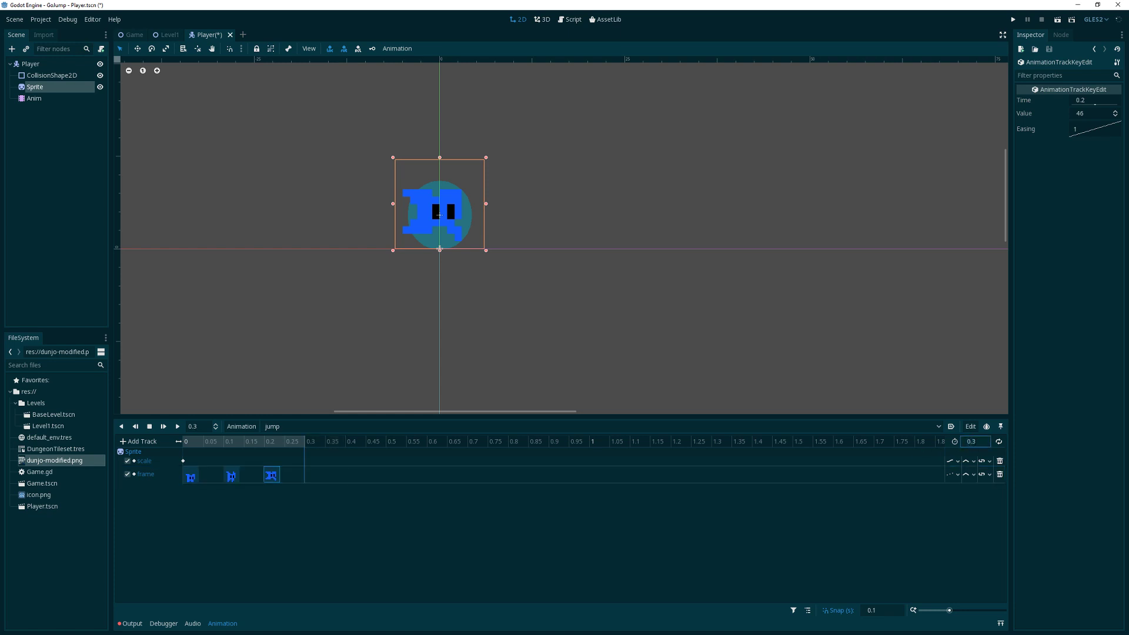
# Step: Play back the jump animation from the start and save the Player scene
pyautogui.moveTo(294, 444); pyautogui.dragTo(176, 443)
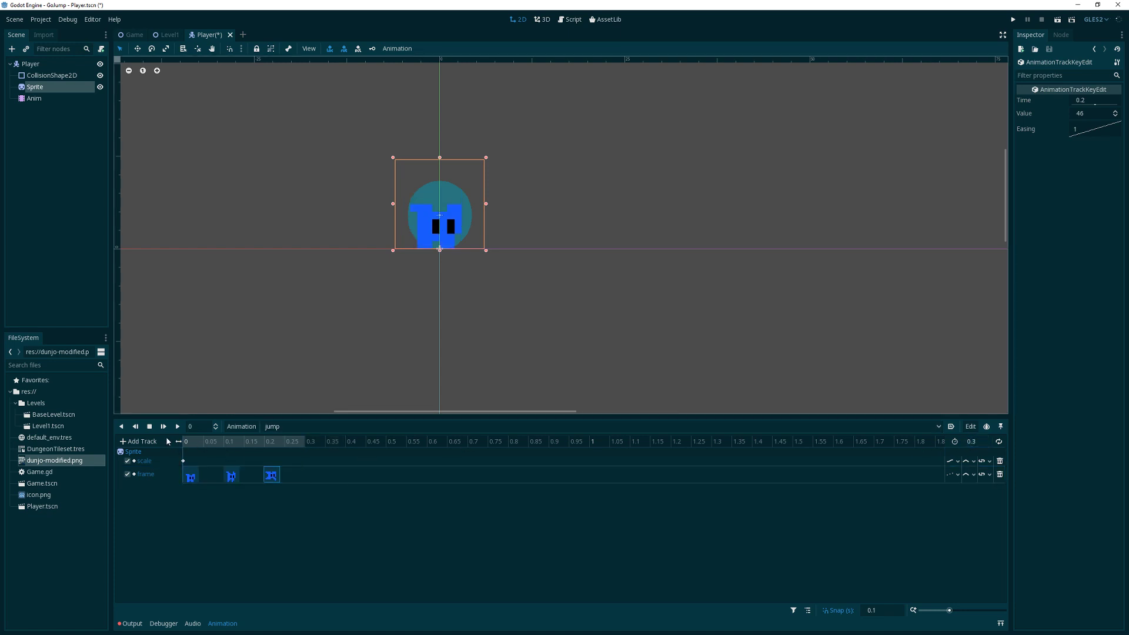
pyautogui.click(179, 427)
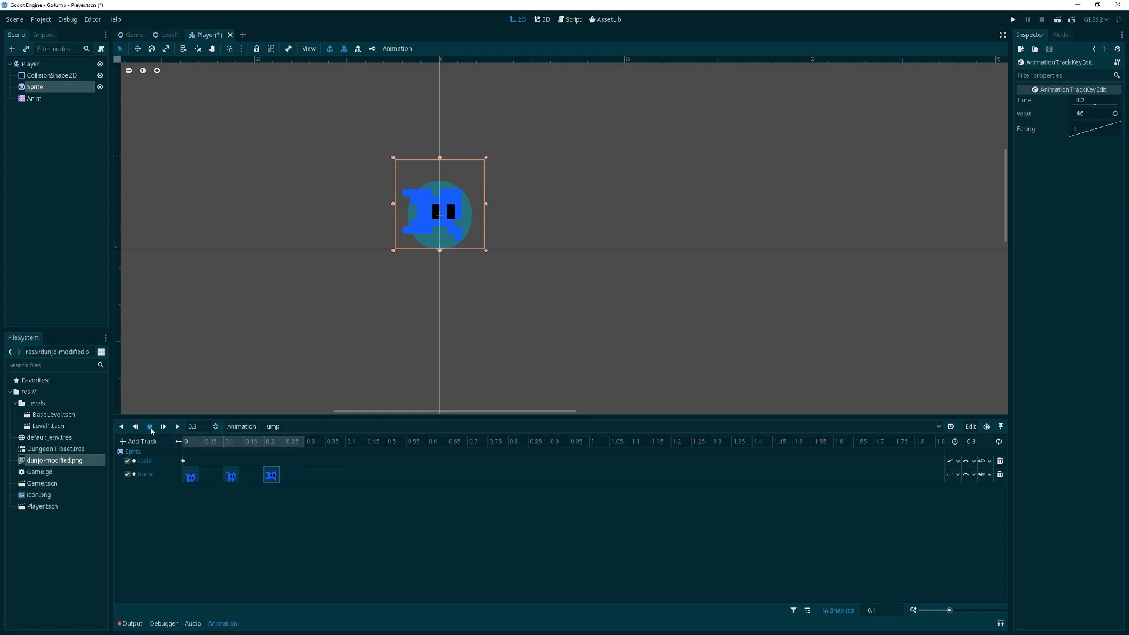
pyautogui.hotkey('ctrl', 's')
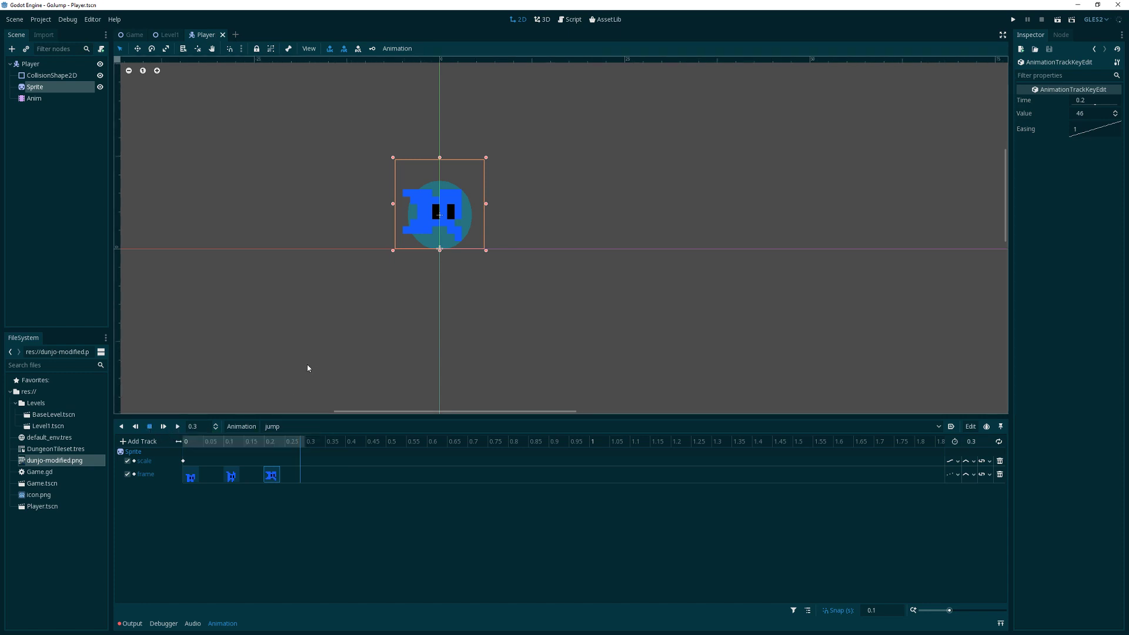
# Step: Attach a new GDScript at res://Player.gd to the Player node using the default template
pyautogui.click(32, 66)
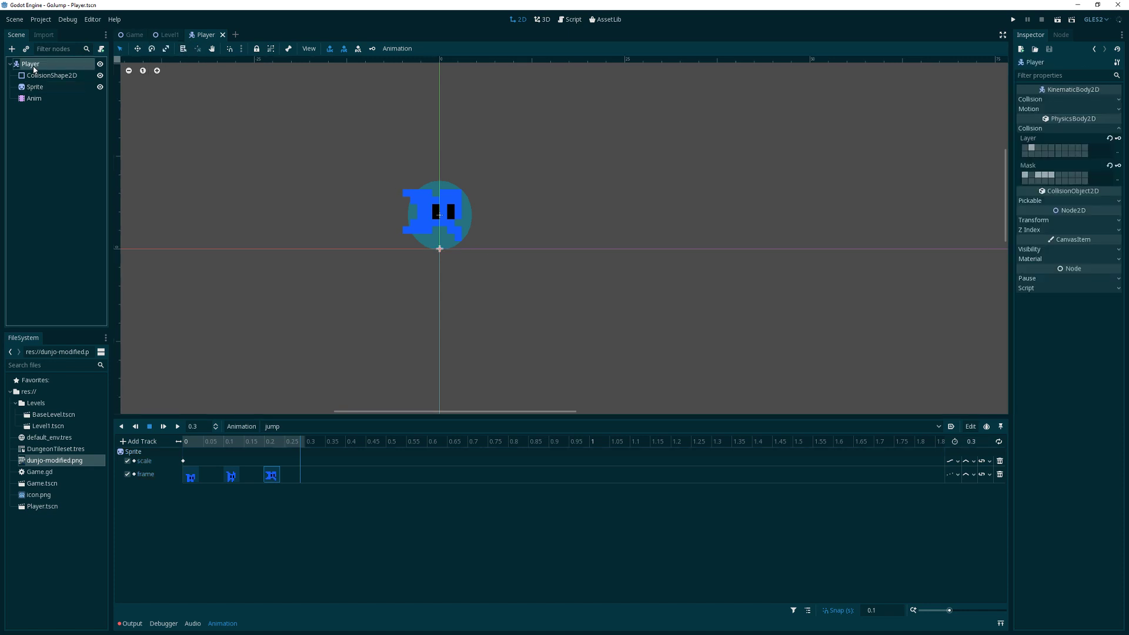
pyautogui.click(102, 50)
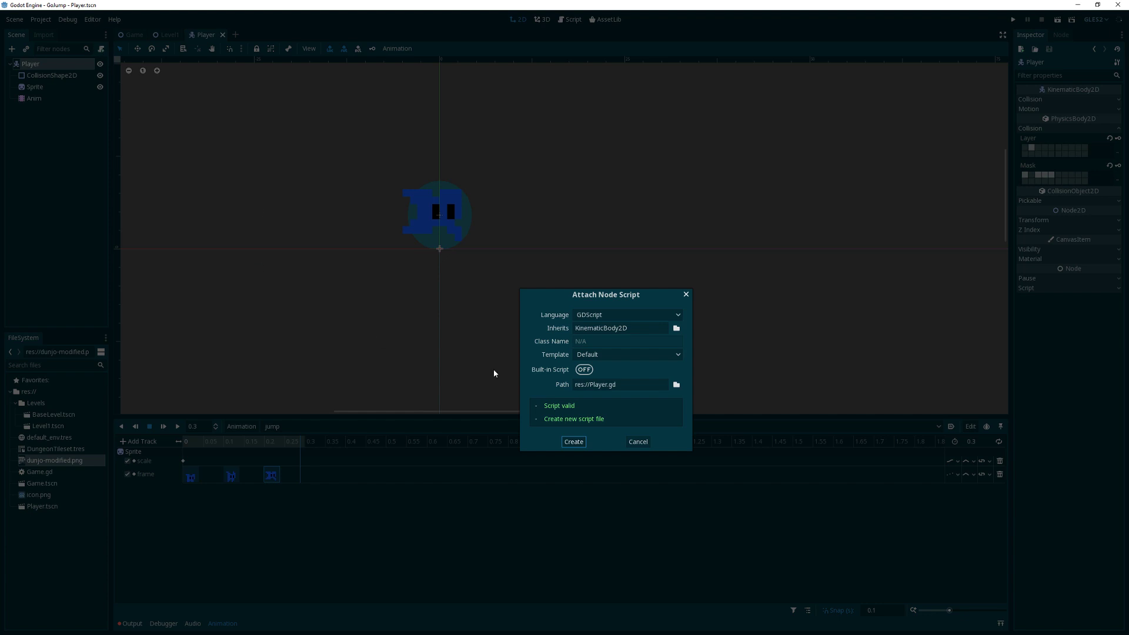
pyautogui.click(577, 444)
# Step: Delete the commented-out template lines below the _ready function and the example member variable comments from the Player script
pyautogui.moveTo(322, 200); pyautogui.dragTo(278, 167)
pyautogui.press('BackSpace')
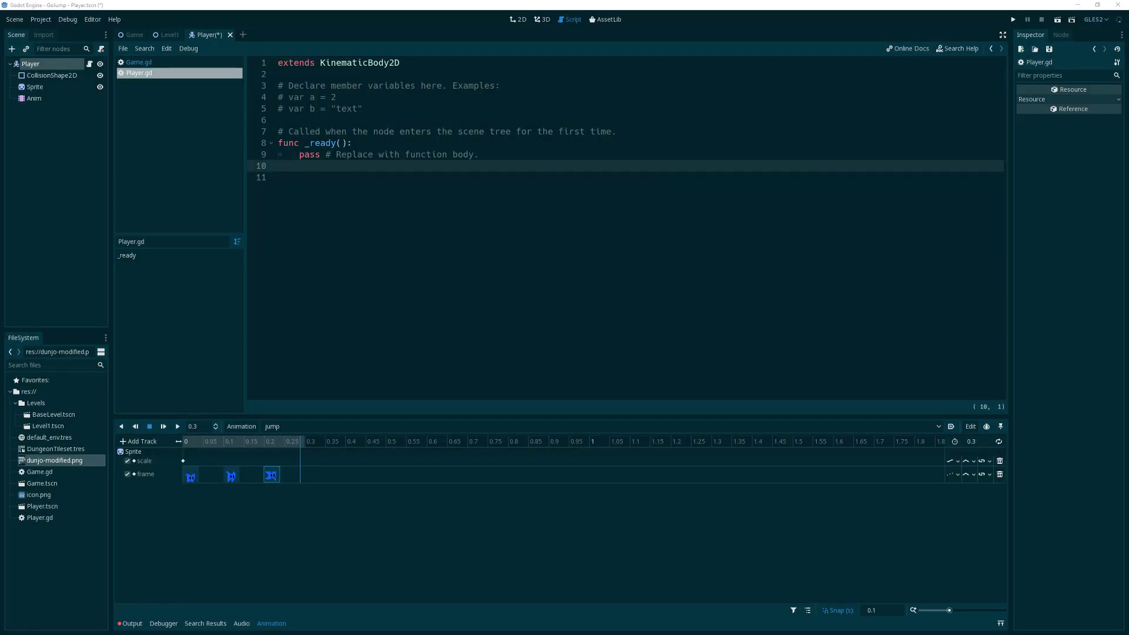
pyautogui.moveTo(386, 111); pyautogui.dragTo(278, 86)
pyautogui.press('BackSpace')
# Step: Add an empty _physics_process(delta) function below the _ready function in the Player script
pyautogui.click(273, 154)
pyautogui.write('func _phy')
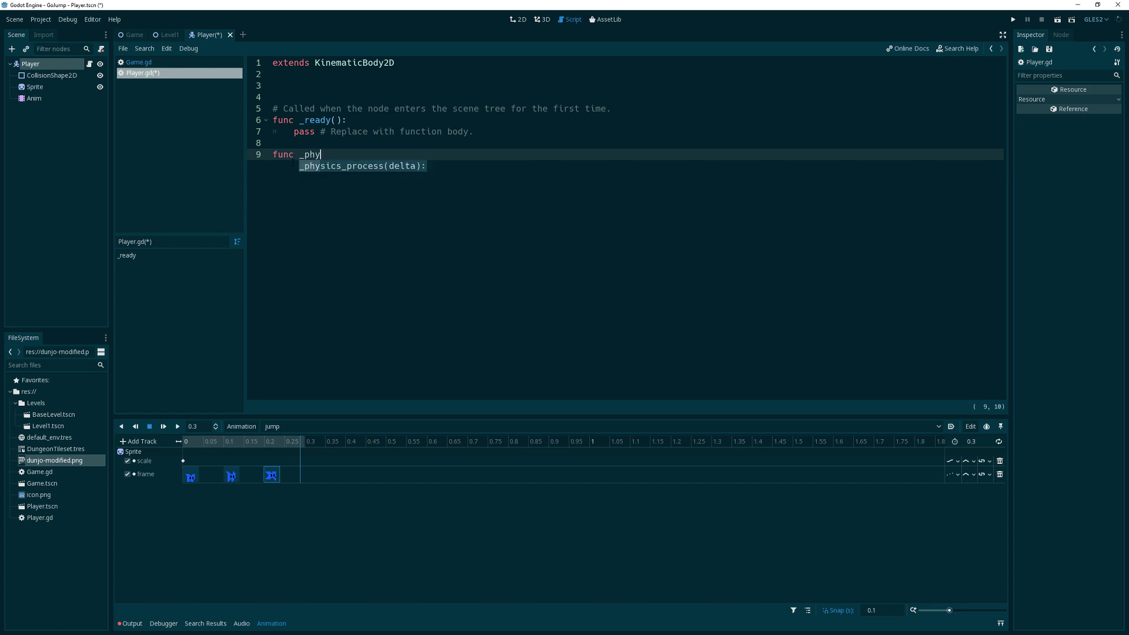
pyautogui.press('Return')
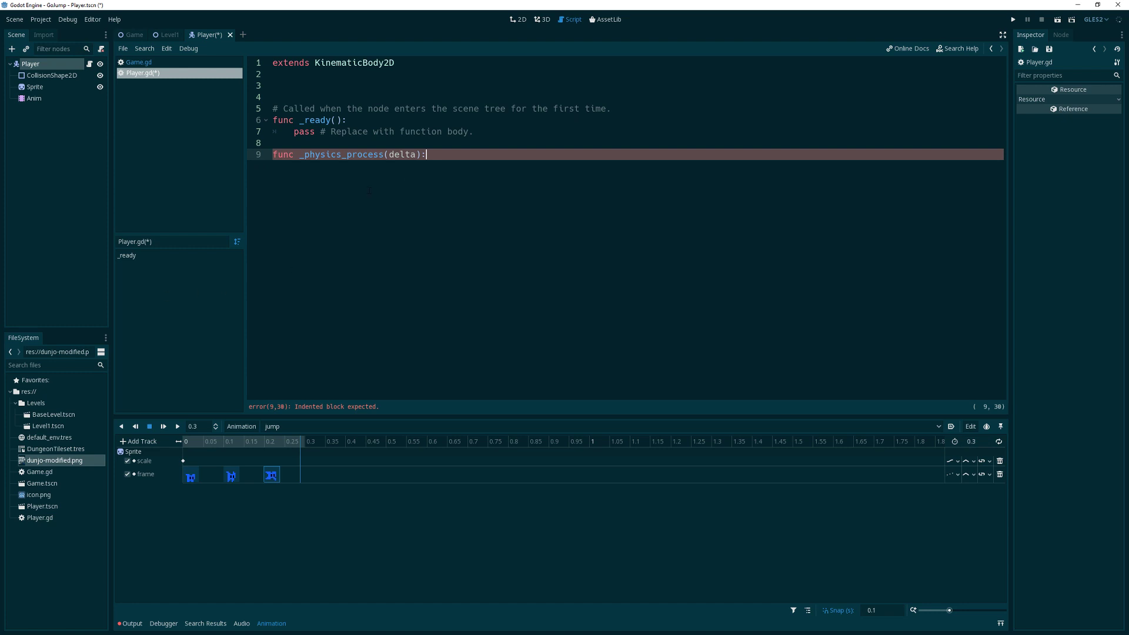
pyautogui.press('Return')
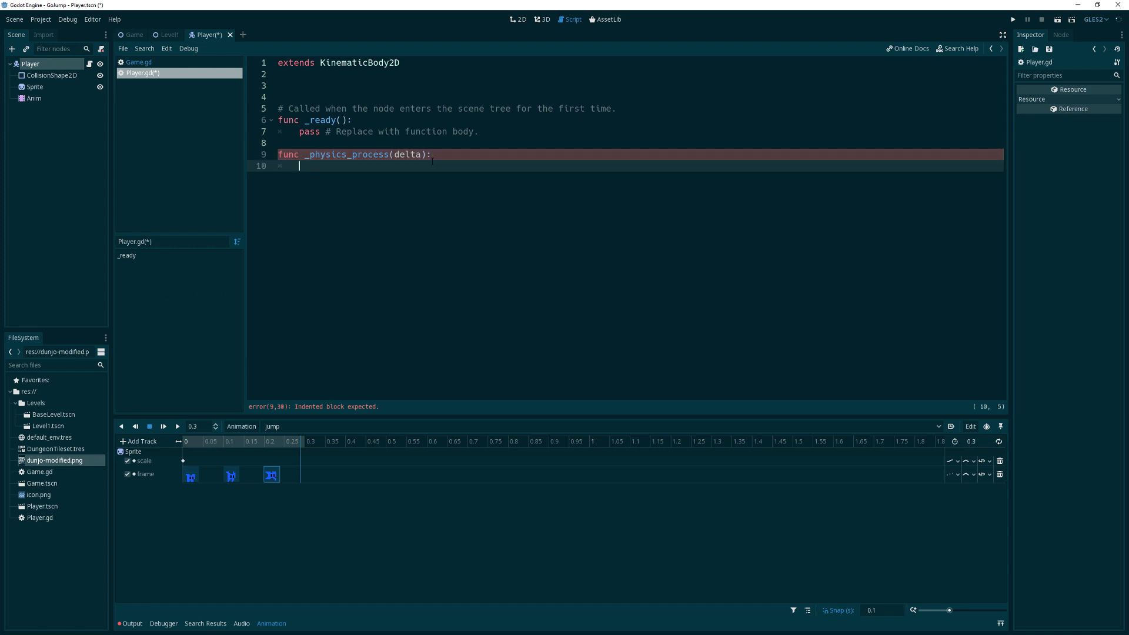
# Step: Declare the member variable velocity with type Vector2 above the _ready function
pyautogui.click(338, 94)
pyautogui.write('var ')
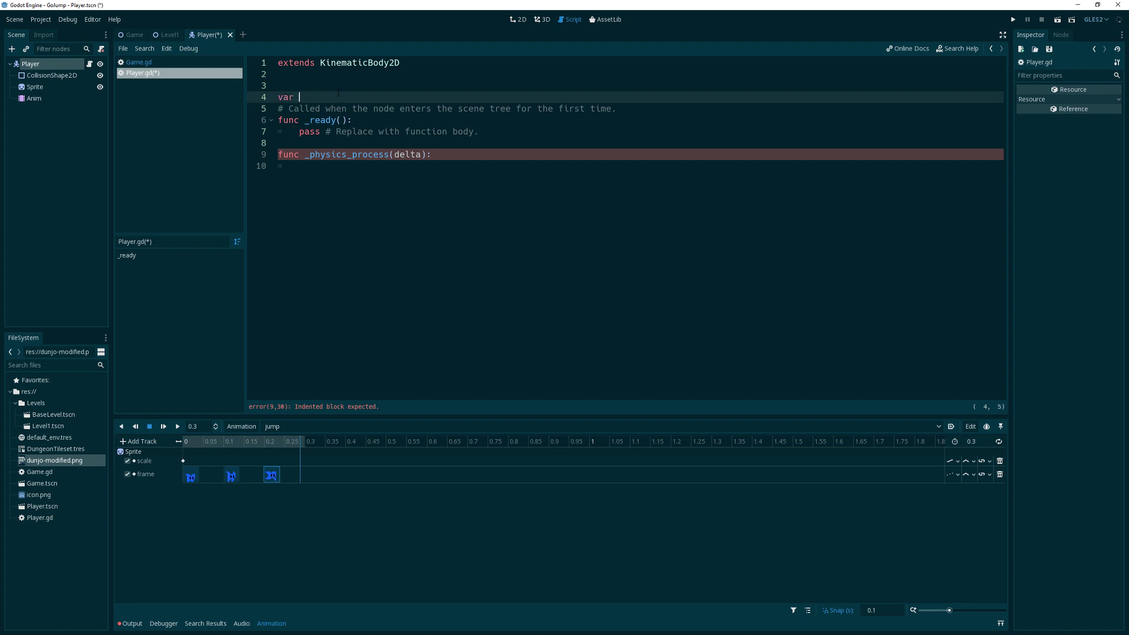
pyautogui.write('velocity')
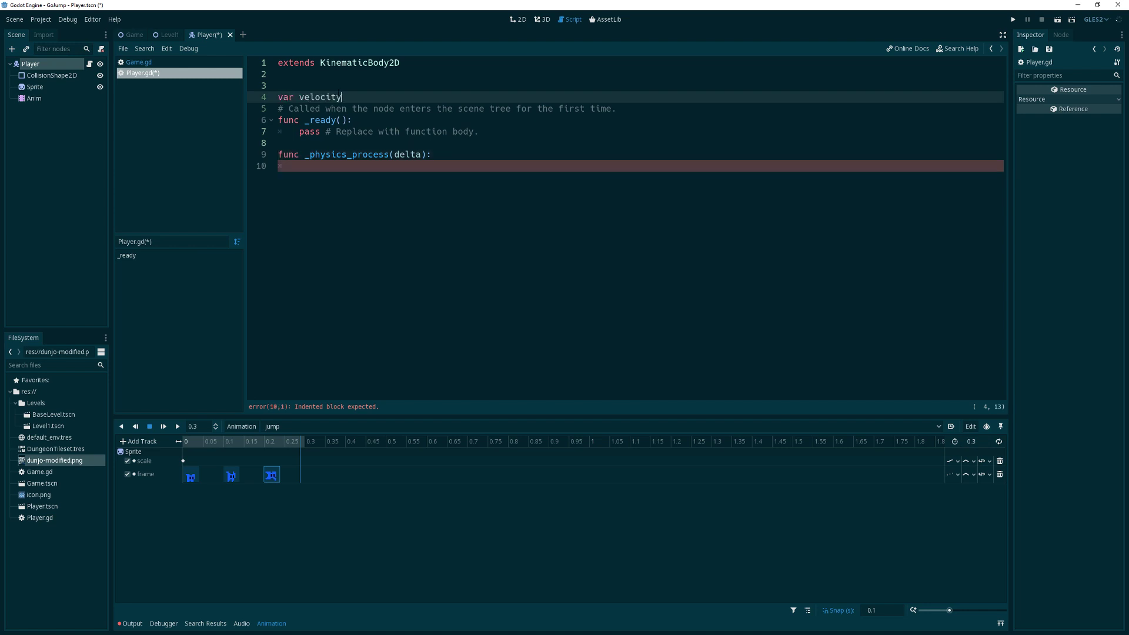
pyautogui.write(':Vector')
pyautogui.press('Return')
pyautogui.press('Return')
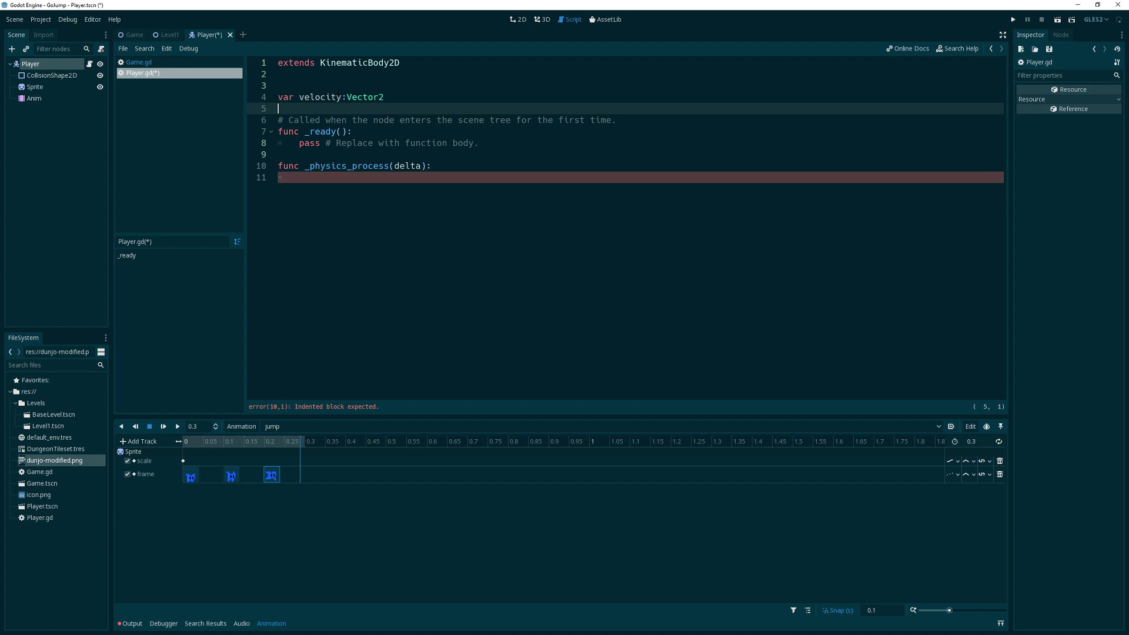
# Step: Make the velocity declaration an onready variable and initialise it to Vector2.ZERO
pyautogui.click(278, 97)
pyautogui.write('onready ')
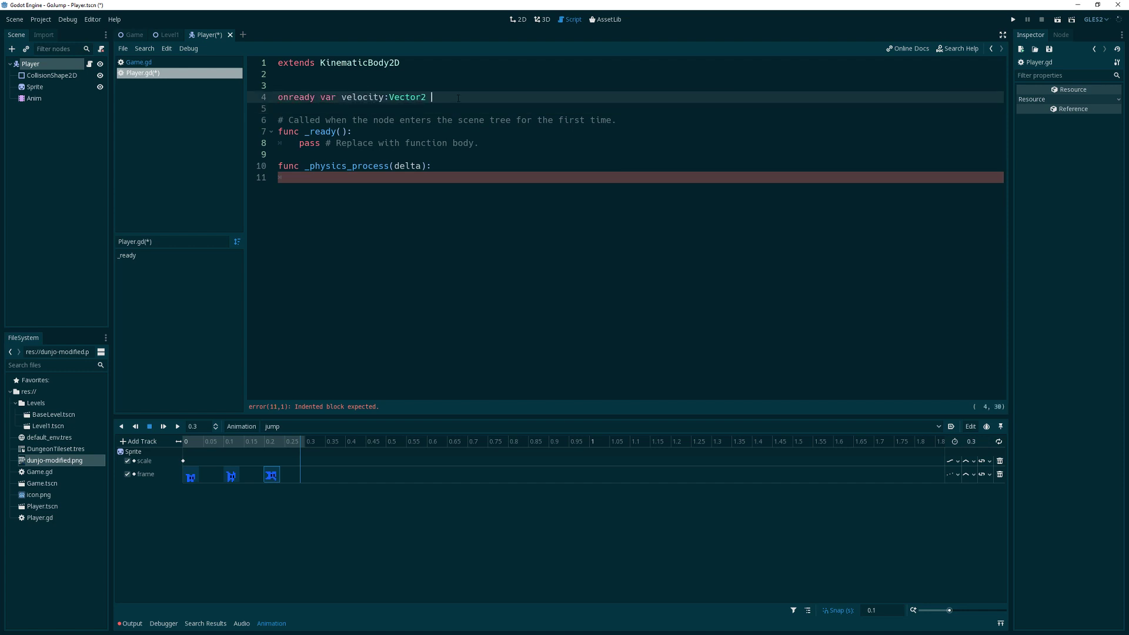
pyautogui.write('Vector2')
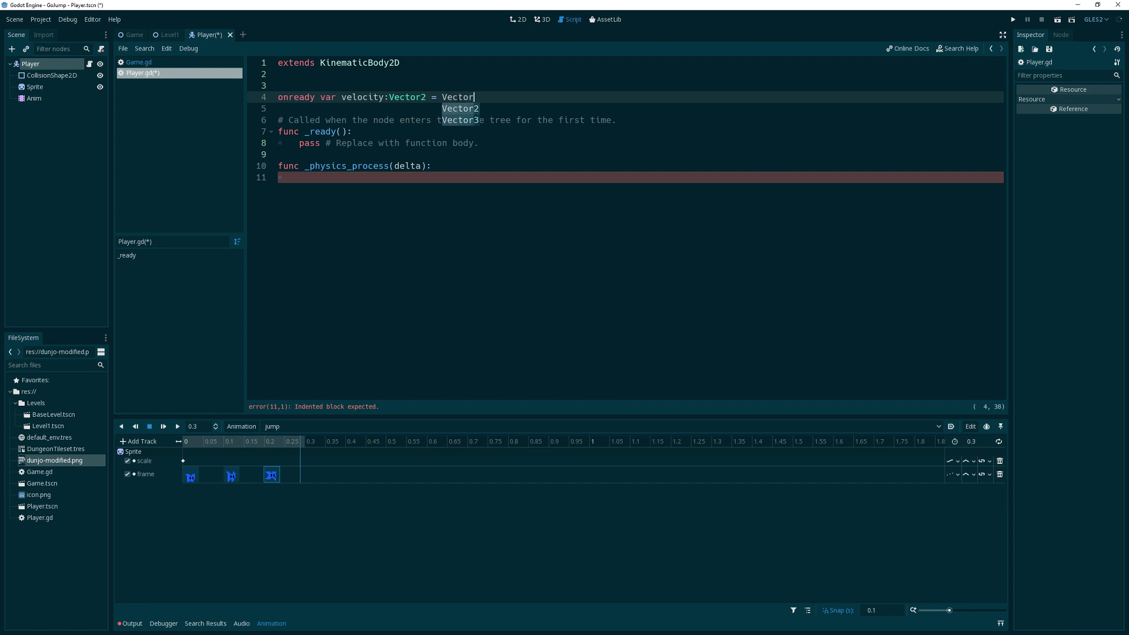
pyautogui.write('.')
pyautogui.press('Down')
pyautogui.press('Down')
pyautogui.press('Down')
pyautogui.press('Down')
pyautogui.press('Down')
pyautogui.press('Down')
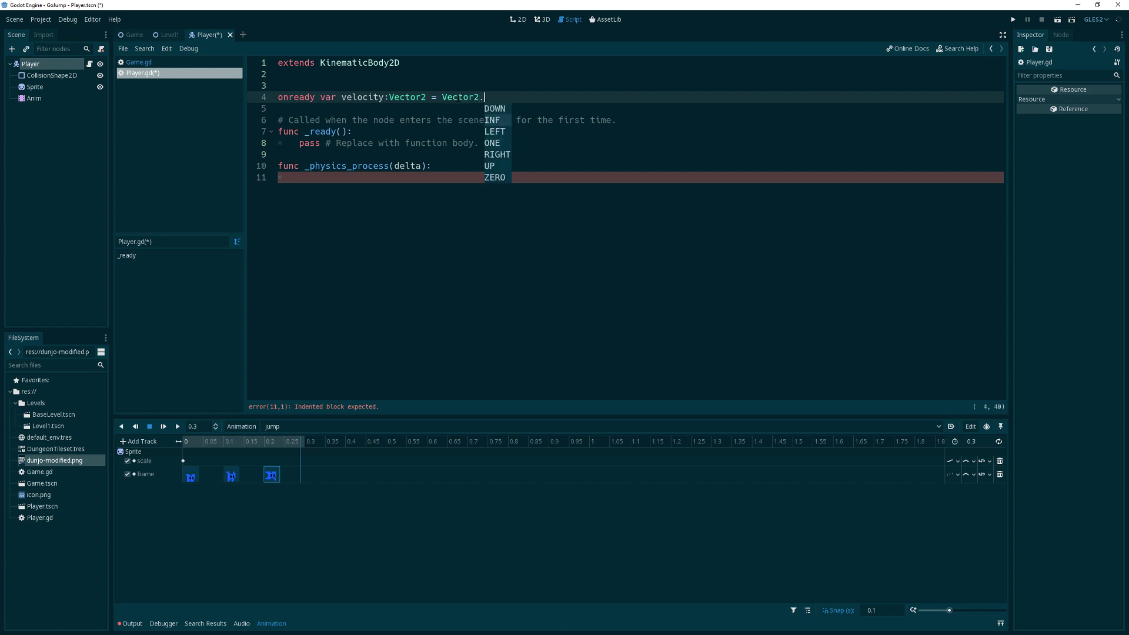
pyautogui.press('Return')
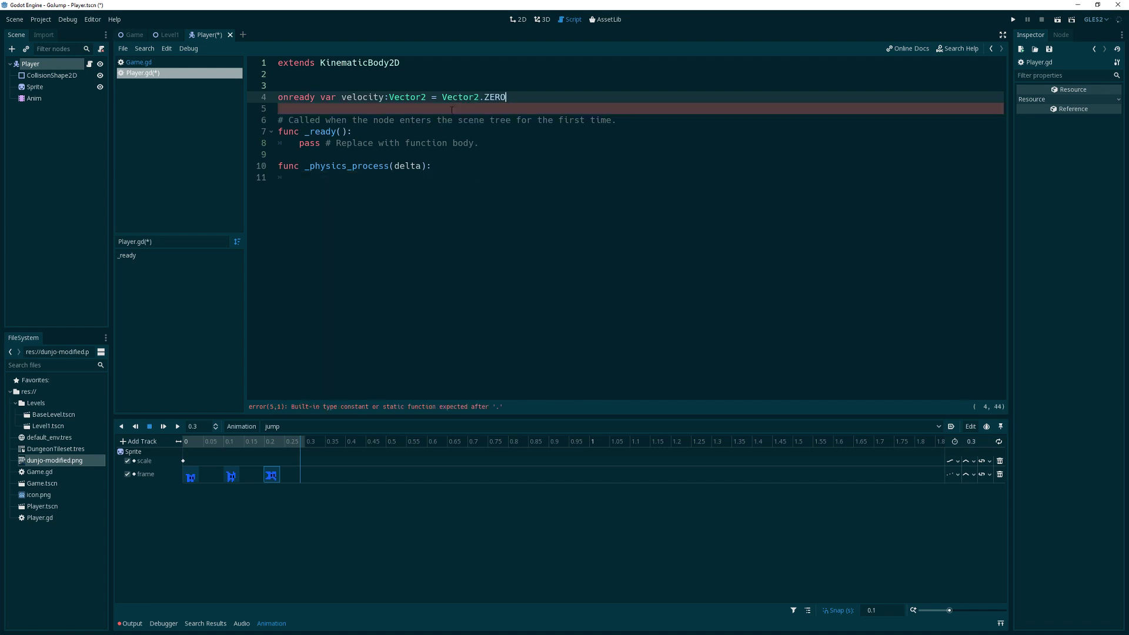
pyautogui.click(452, 156)
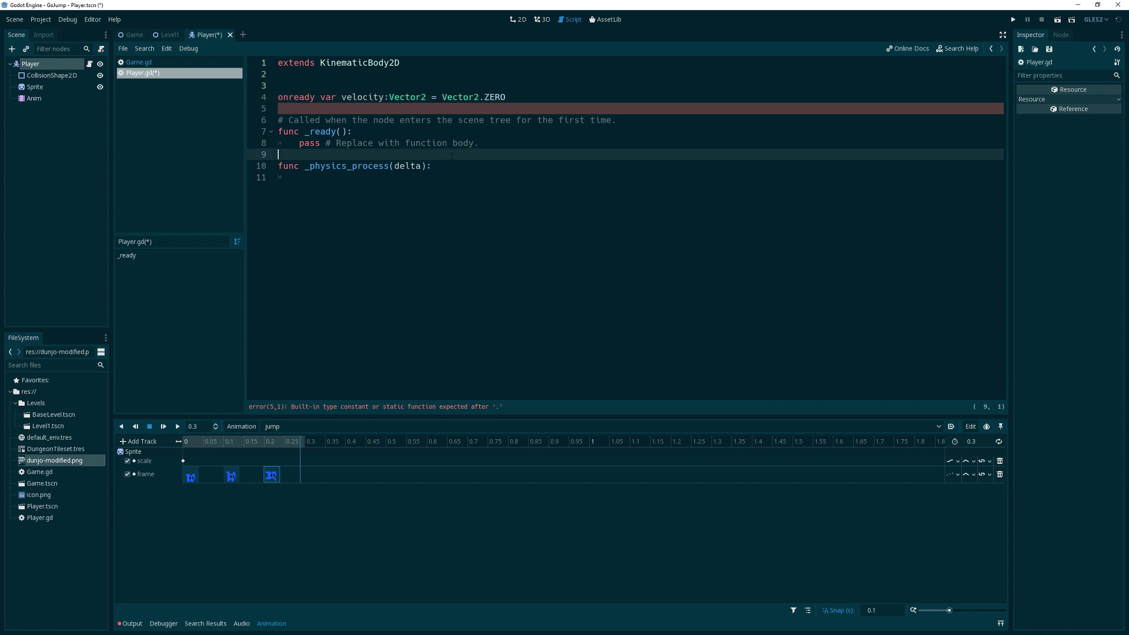
# Step: Add the line velocity.y += GRAVITY * delta to the body of _physics_process
pyautogui.click(345, 176)
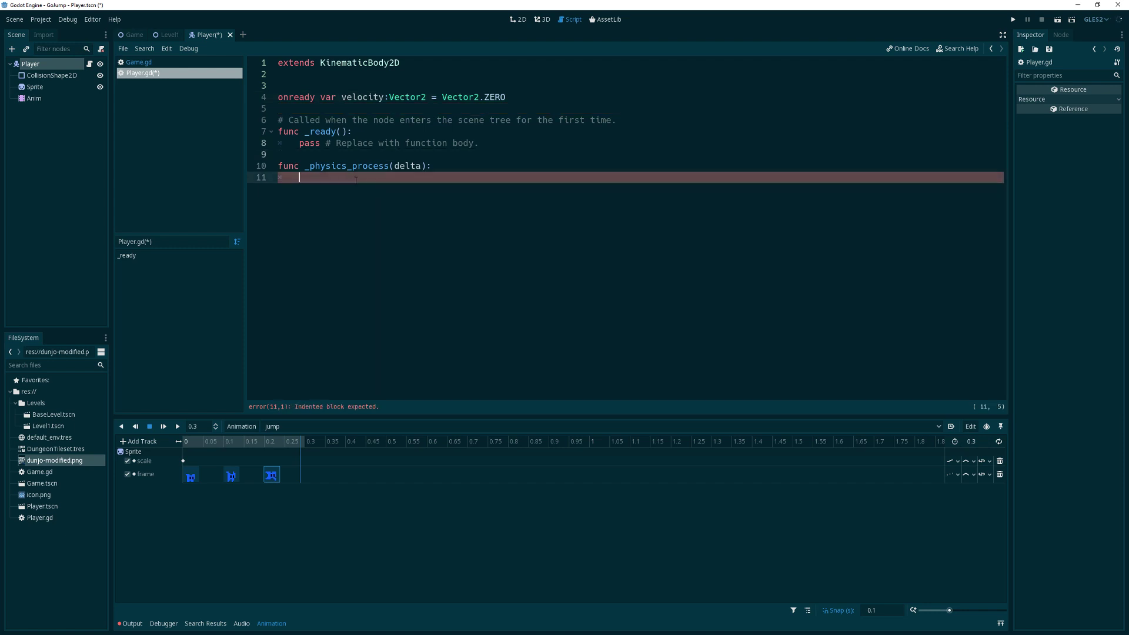
pyautogui.write('velocity.y += GRAV')
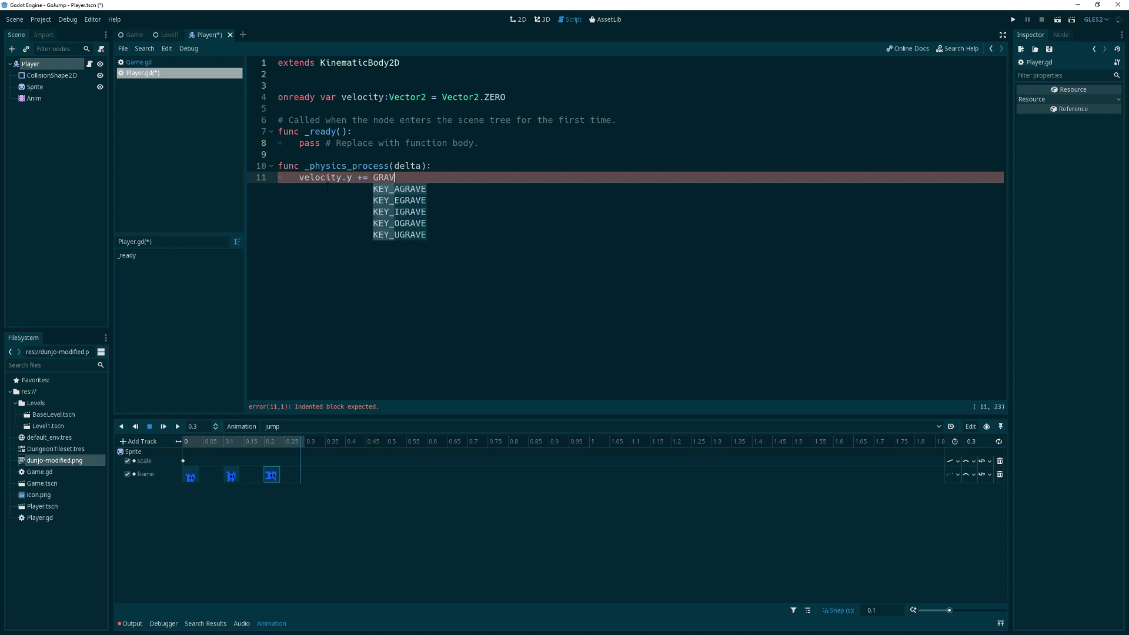
pyautogui.write('ITY * delat')
pyautogui.press('BackSpace')
pyautogui.press('BackSpace')
pyautogui.write('ta')
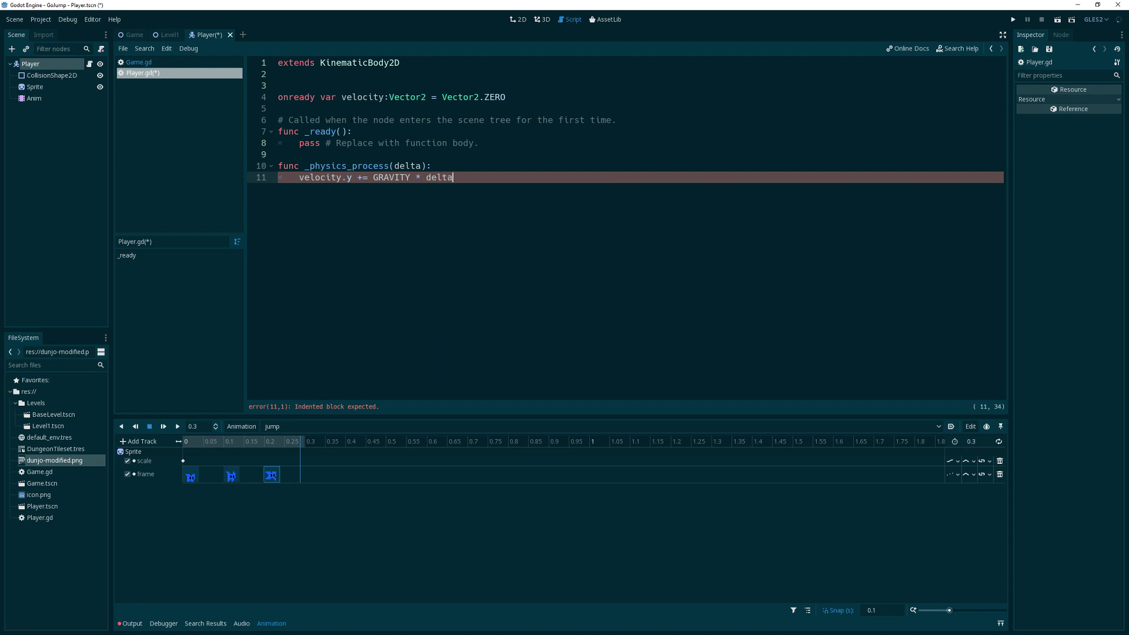
# Step: Declare the constant GRAVITY = 800 above the velocity variable
pyautogui.click(349, 86)
pyautogui.write('const ')
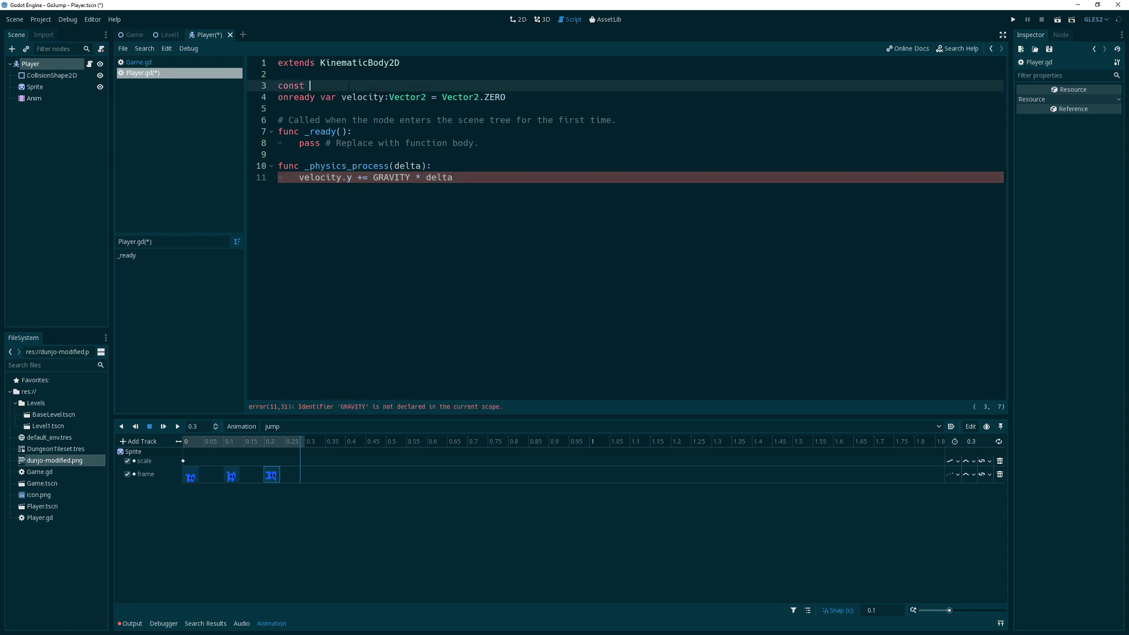
pyautogui.write('GRAVITY = 800')
# Step: Below the gravity line in _physics_process, start assigning velocity from a move_and_slide call with velocity as its first argument
pyautogui.click(454, 178)
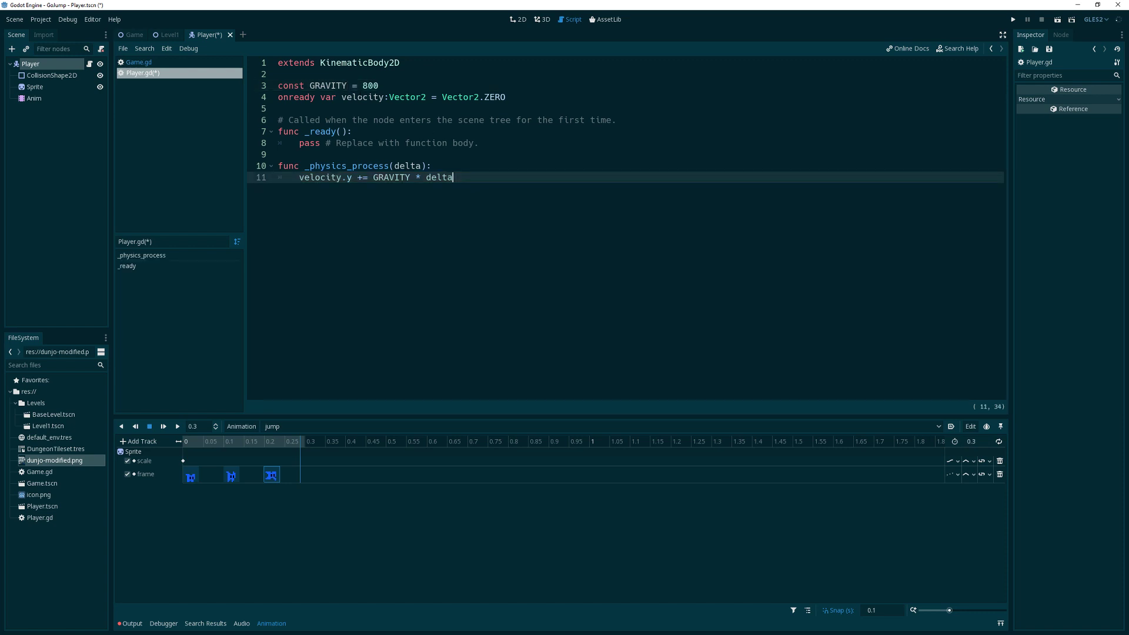
pyautogui.press('Return')
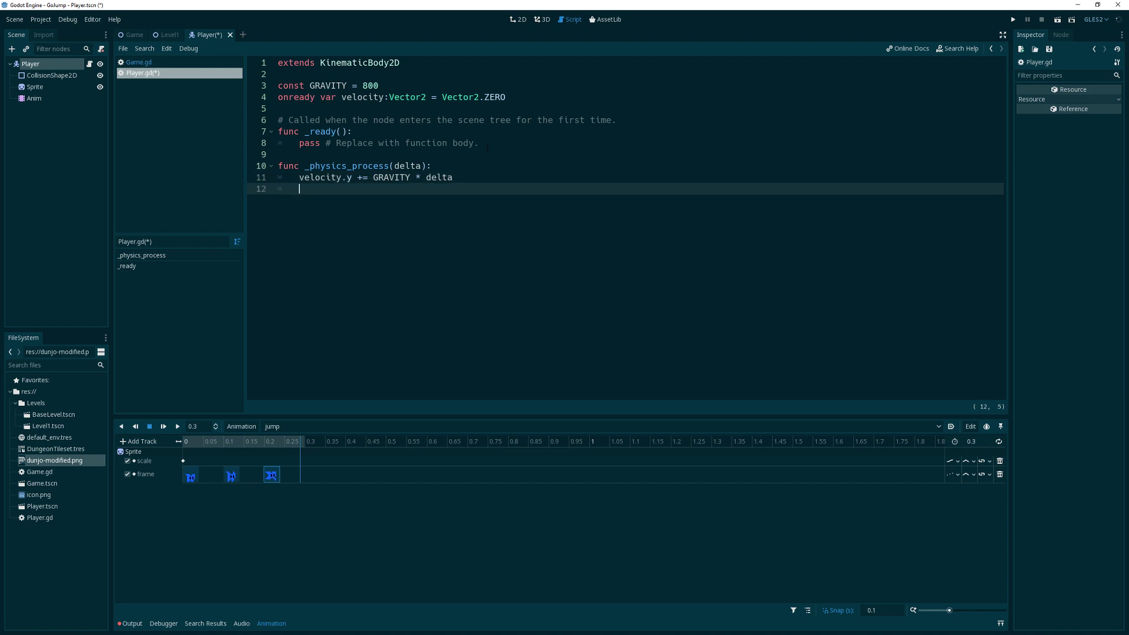
pyautogui.write('velocity = move_')
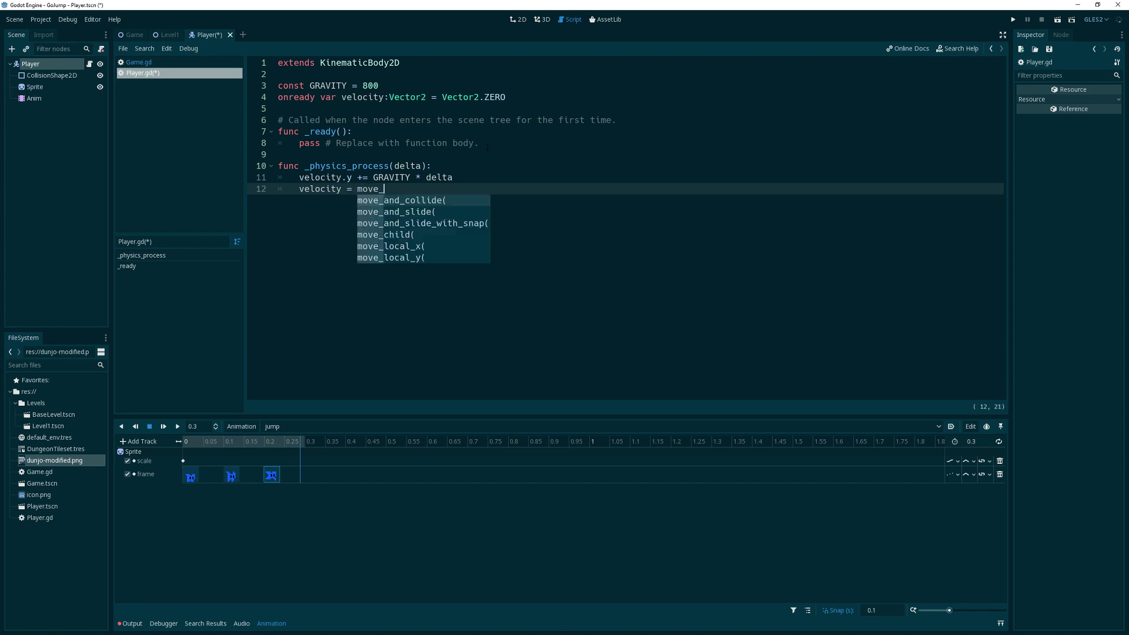
pyautogui.press('Down')
pyautogui.press('Return')
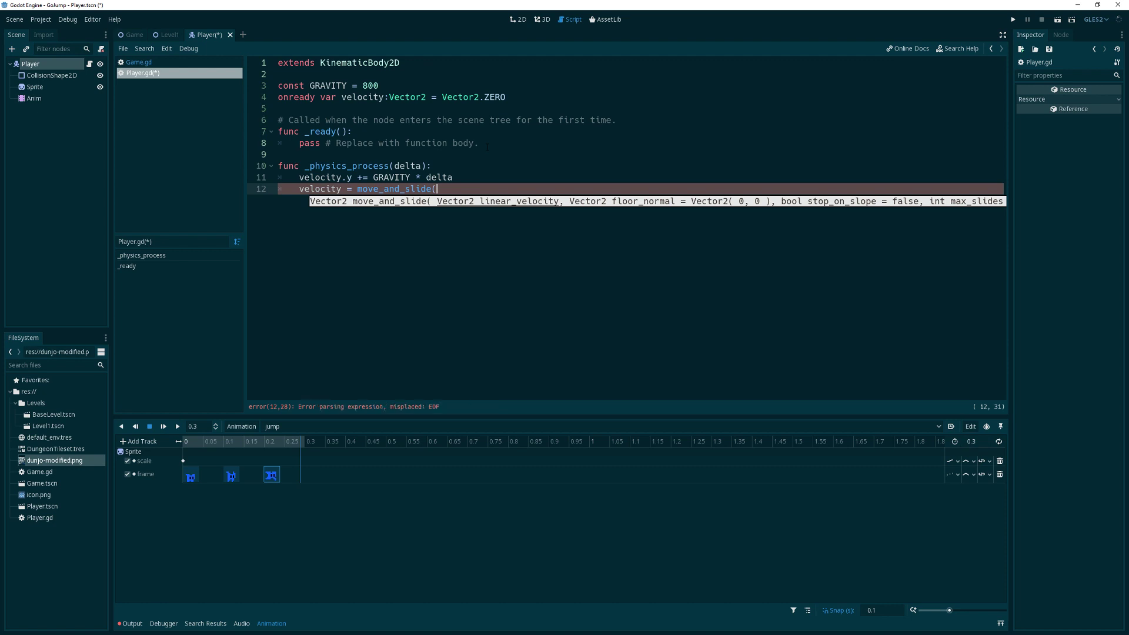
pyautogui.write('vec')
pyautogui.press('BackSpace')
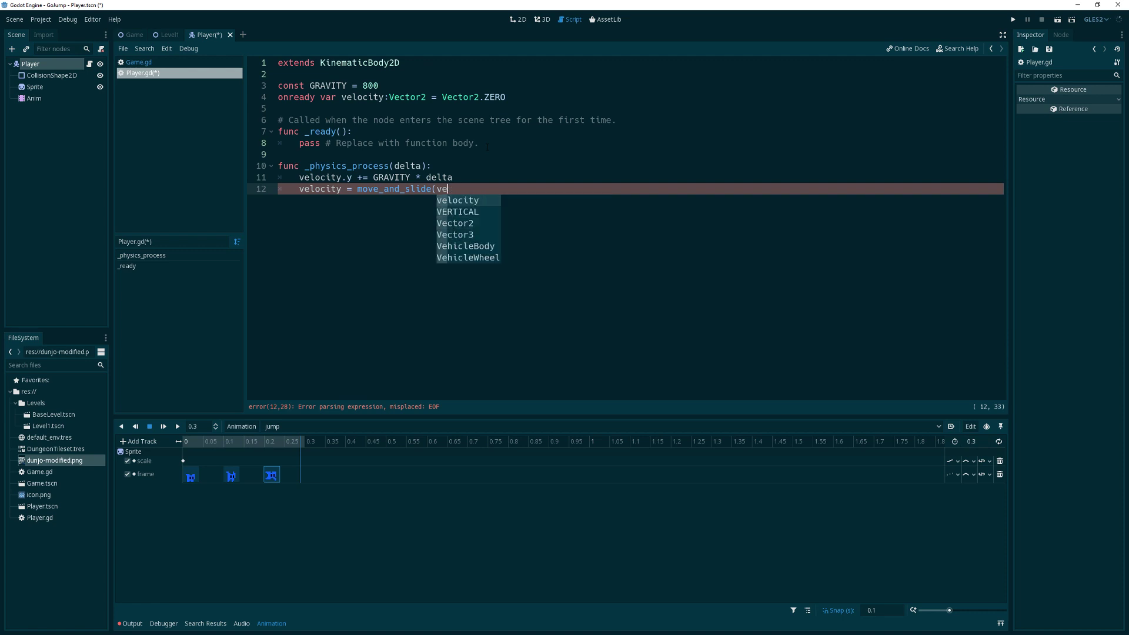
pyautogui.write('c')
pyautogui.press('BackSpace')
pyautogui.press('Return')
# Step: Complete the move_and_slide call with Vector2.UP and true as the remaining arguments, and save the script
pyautogui.write(', ')
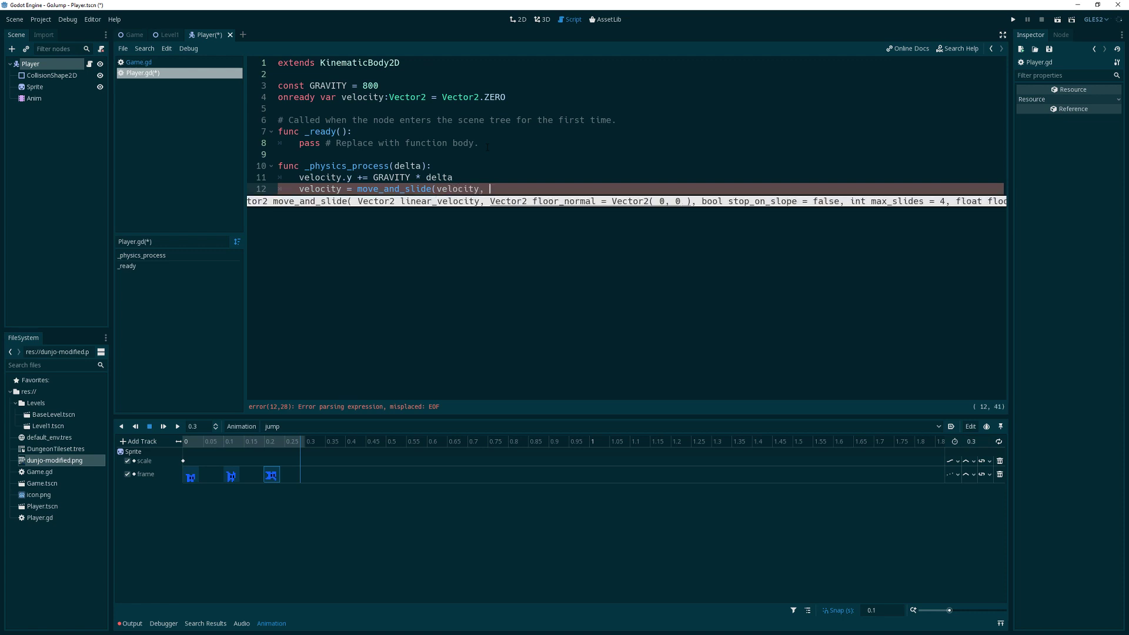
pyautogui.write('Vector')
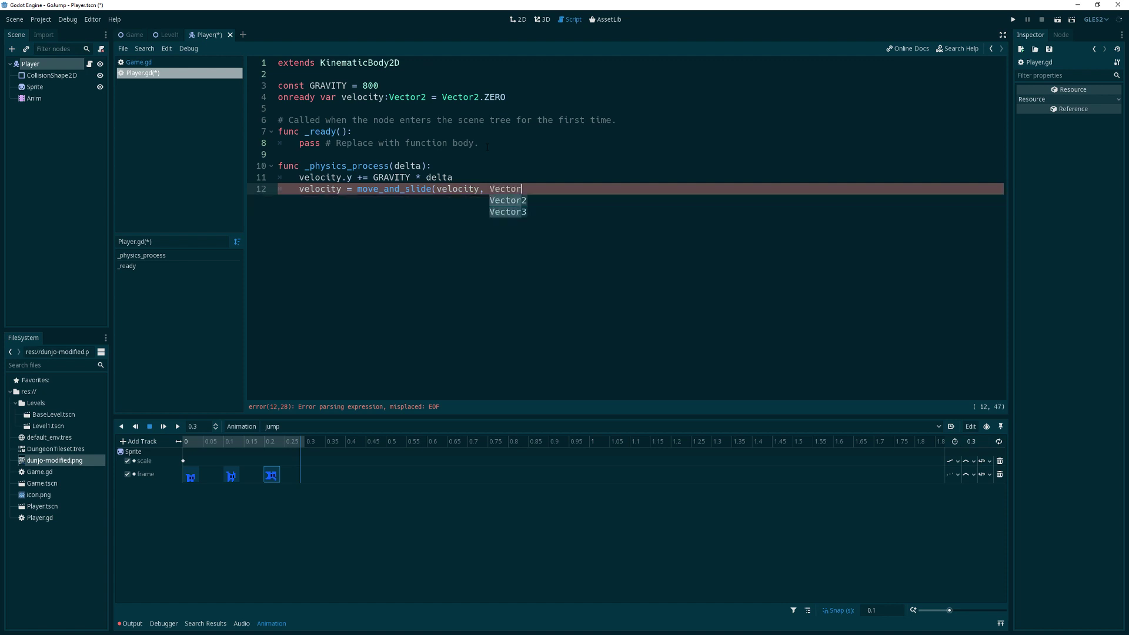
pyautogui.write('2.')
pyautogui.press('Down')
pyautogui.press('Down')
pyautogui.press('Down')
pyautogui.press('Down')
pyautogui.press('Down')
pyautogui.press('Return')
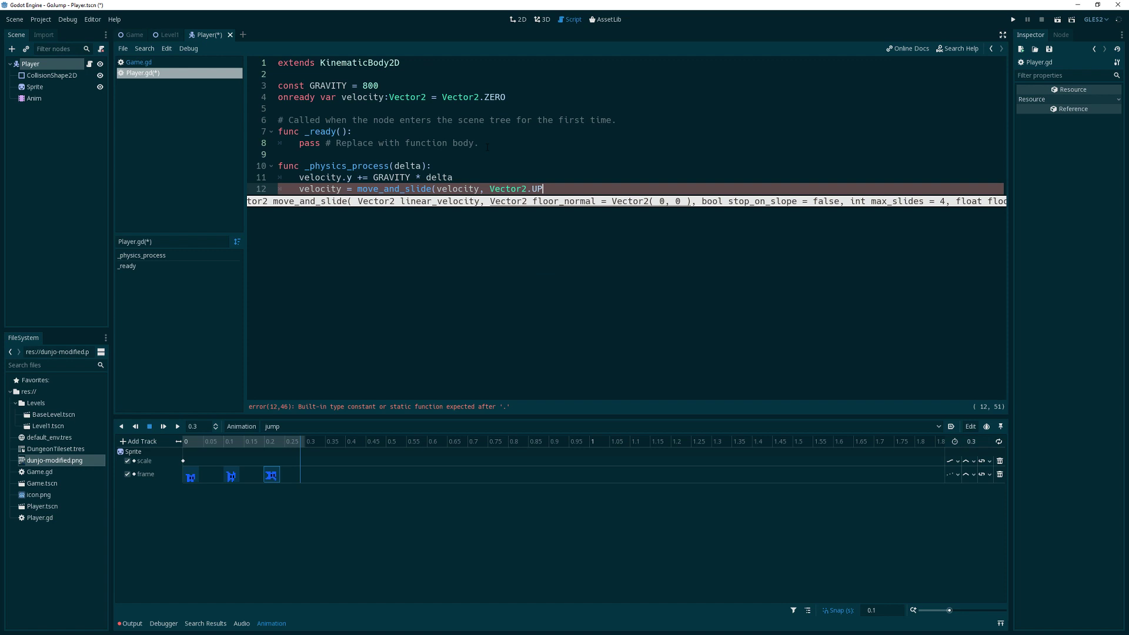
pyautogui.write(', true);')
pyautogui.press('BackSpace')
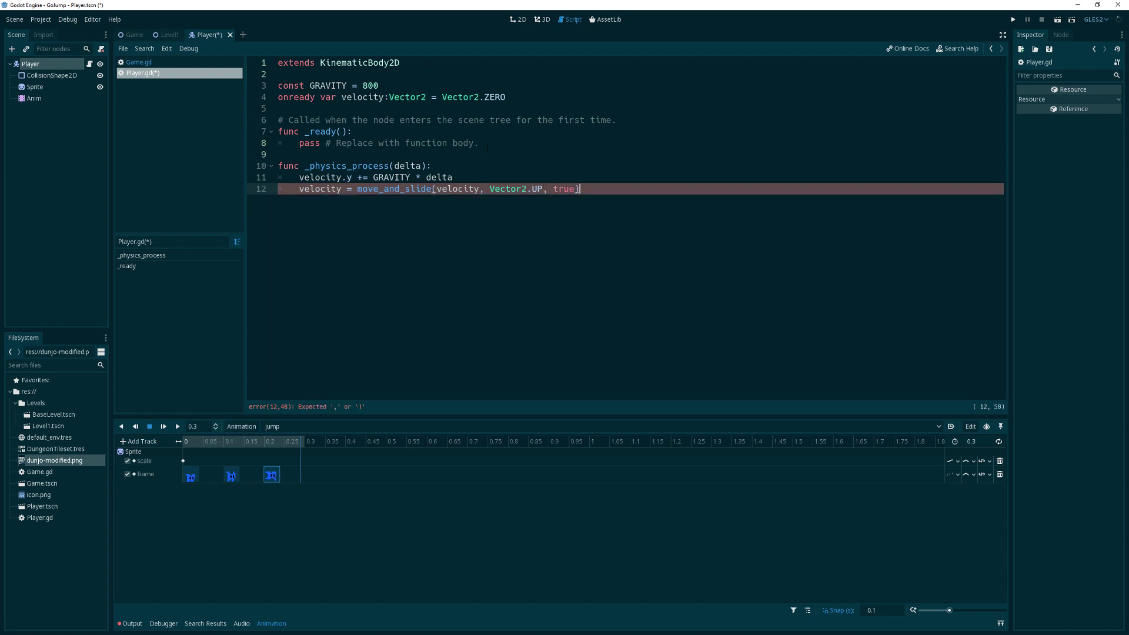
pyautogui.click(568, 177)
pyautogui.hotkey('ctrl', 's')
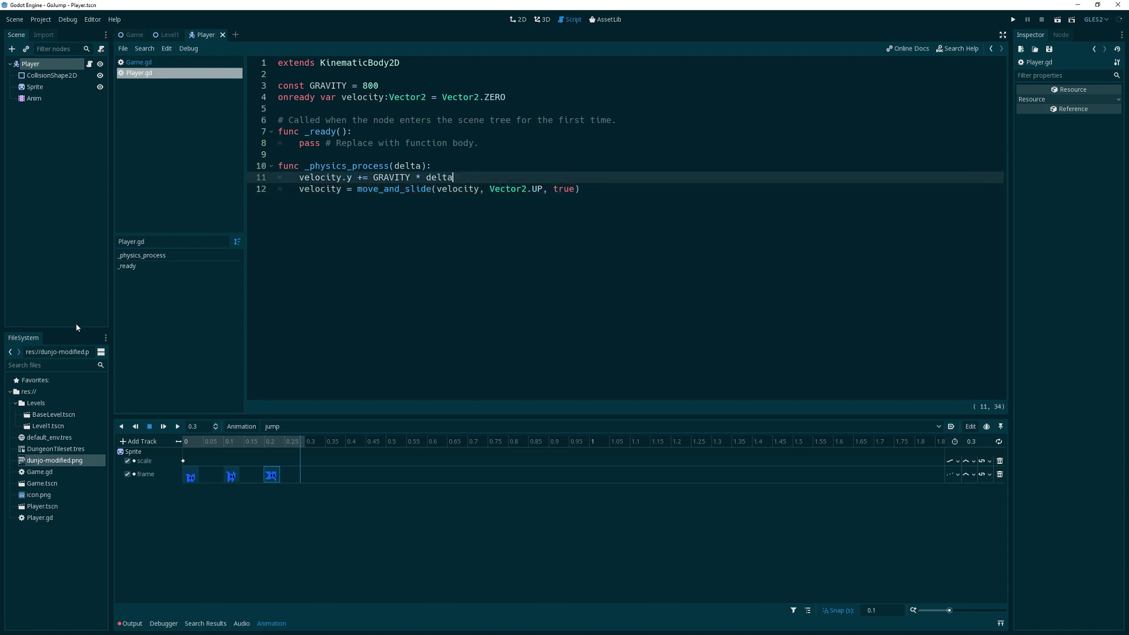
# Step: Instance Player.tscn in the Level1 scene above the central platform as a direct child of Level, and test-run the project
pyautogui.doubleClick(47, 425)
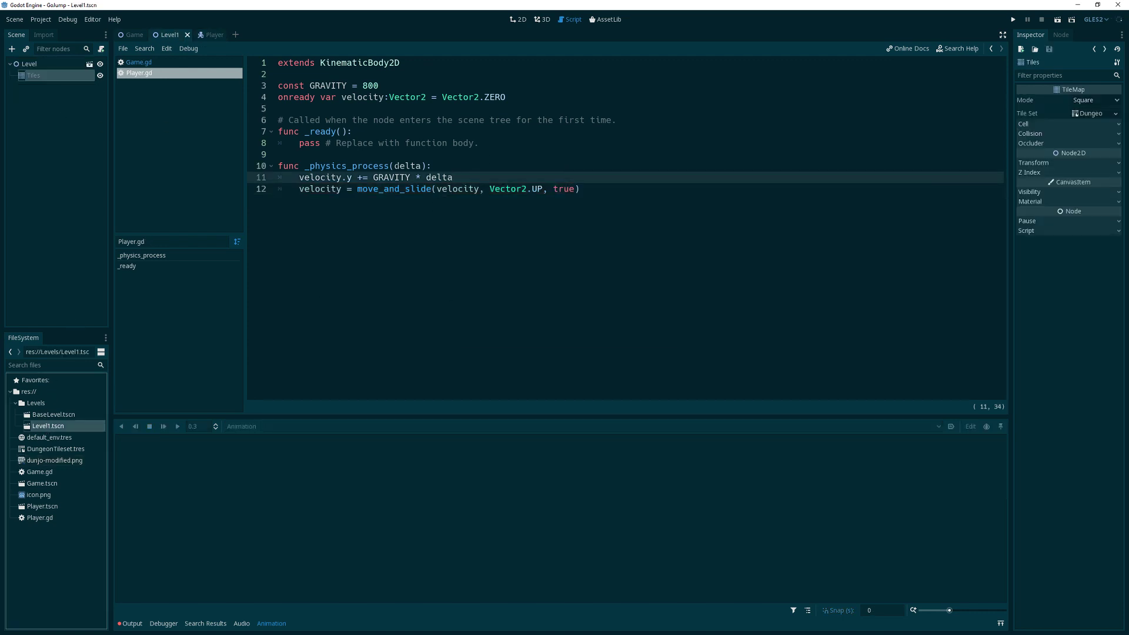
pyautogui.hotkey('ctrl', 'F1')
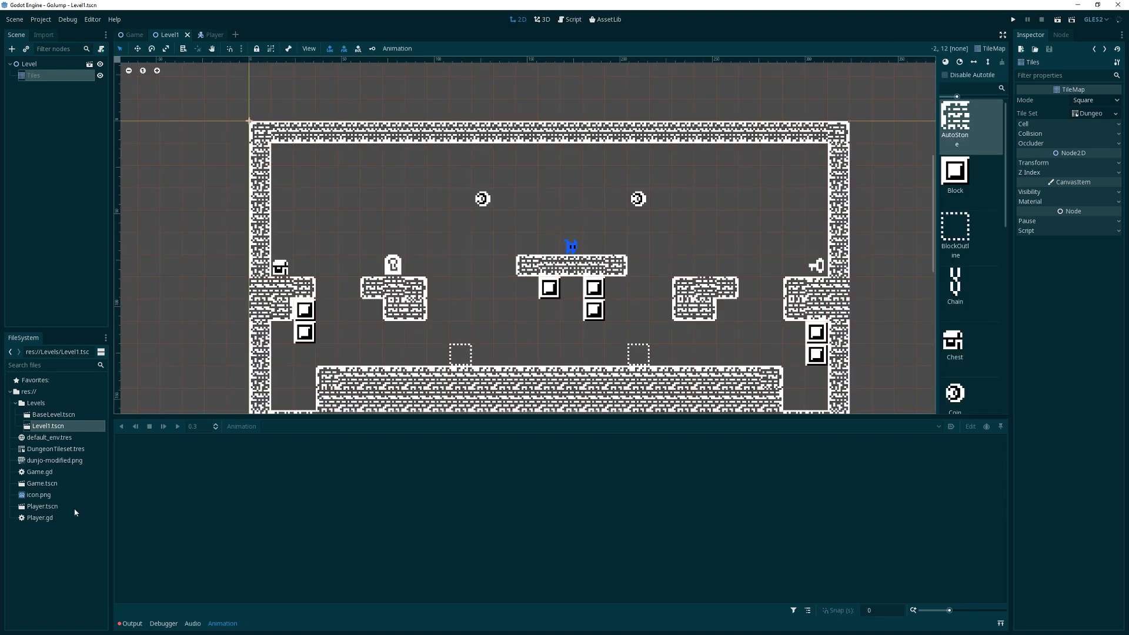
pyautogui.moveTo(42, 506); pyautogui.dragTo(545, 200)
pyautogui.moveTo(40, 86); pyautogui.dragTo(34, 68)
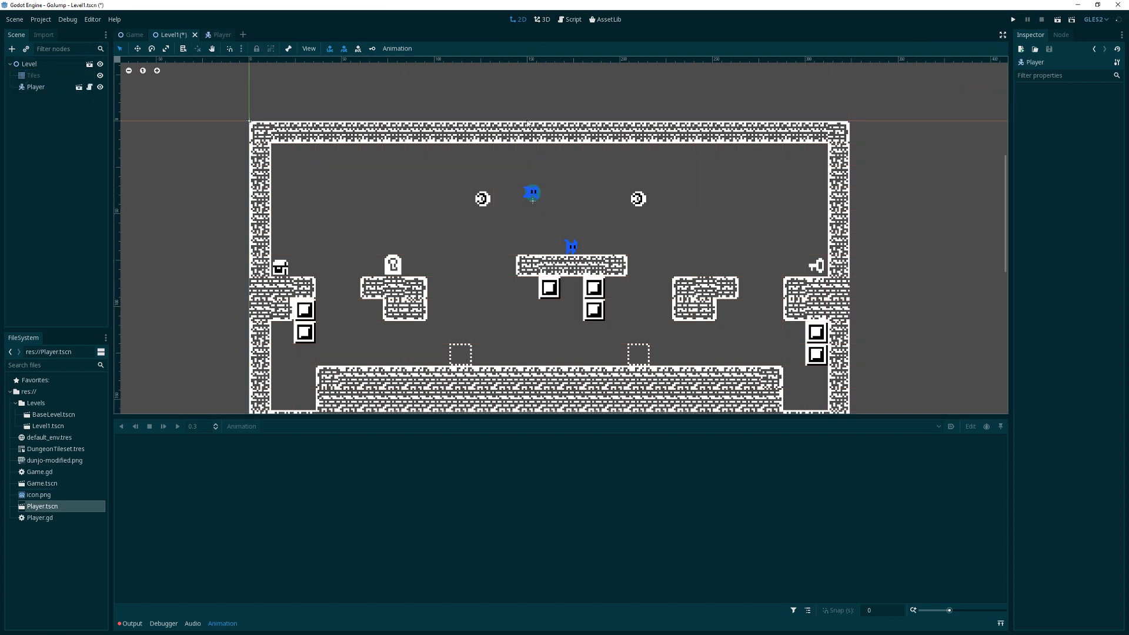
pyautogui.click(1013, 20)
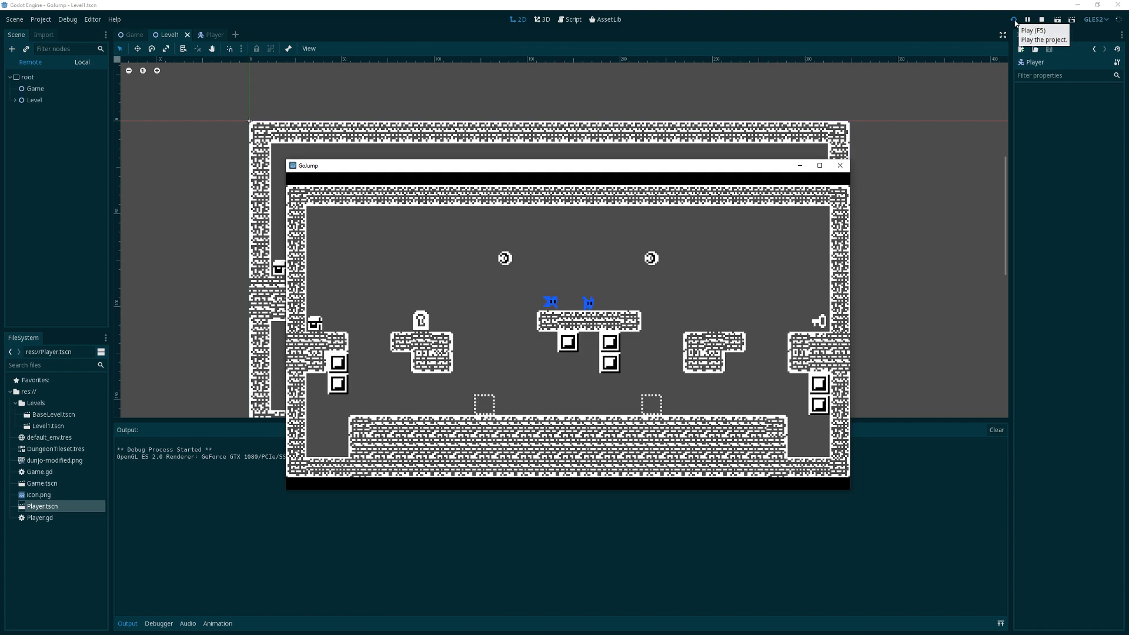
pyautogui.click(840, 165)
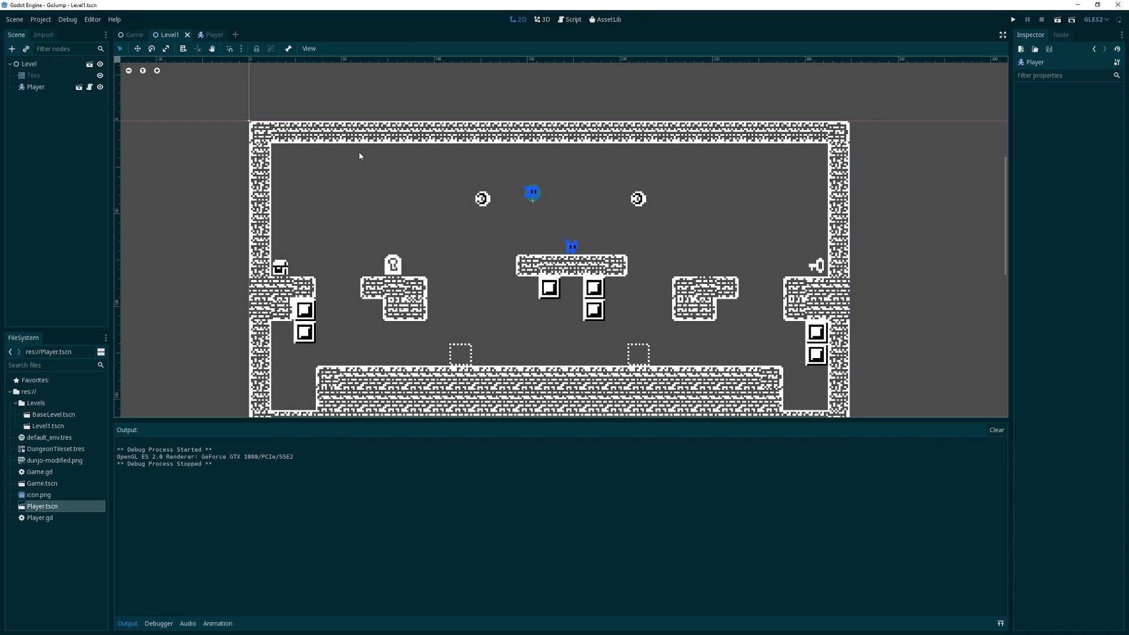
# Step: In the Player scene, set the idle animation of the Anim node to autoplay on load
pyautogui.click(79, 87)
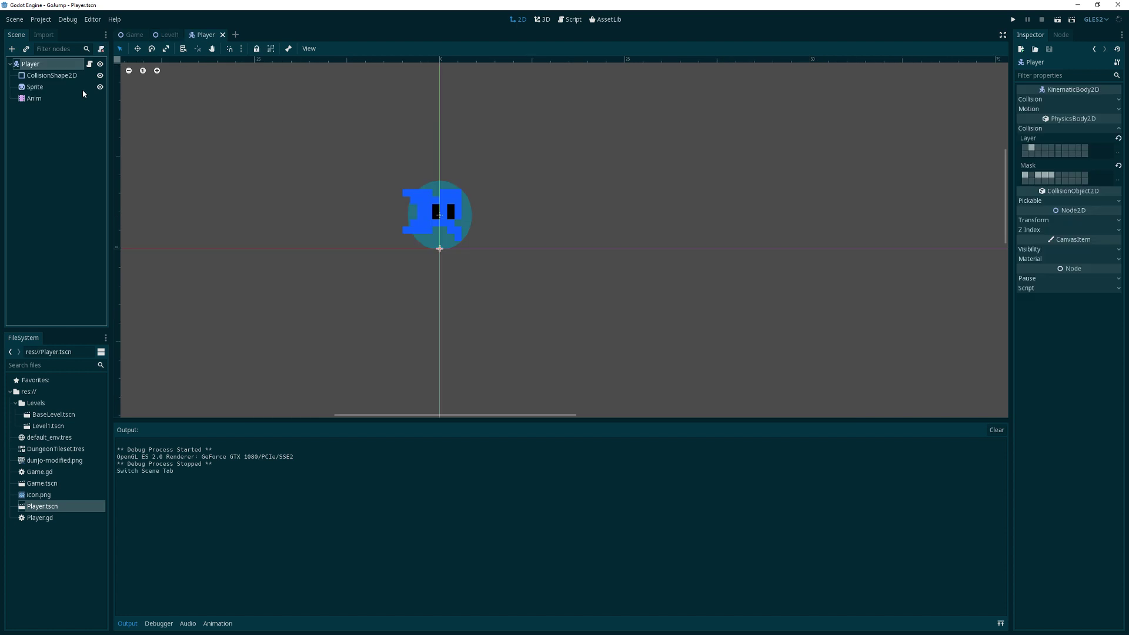
pyautogui.click(38, 89)
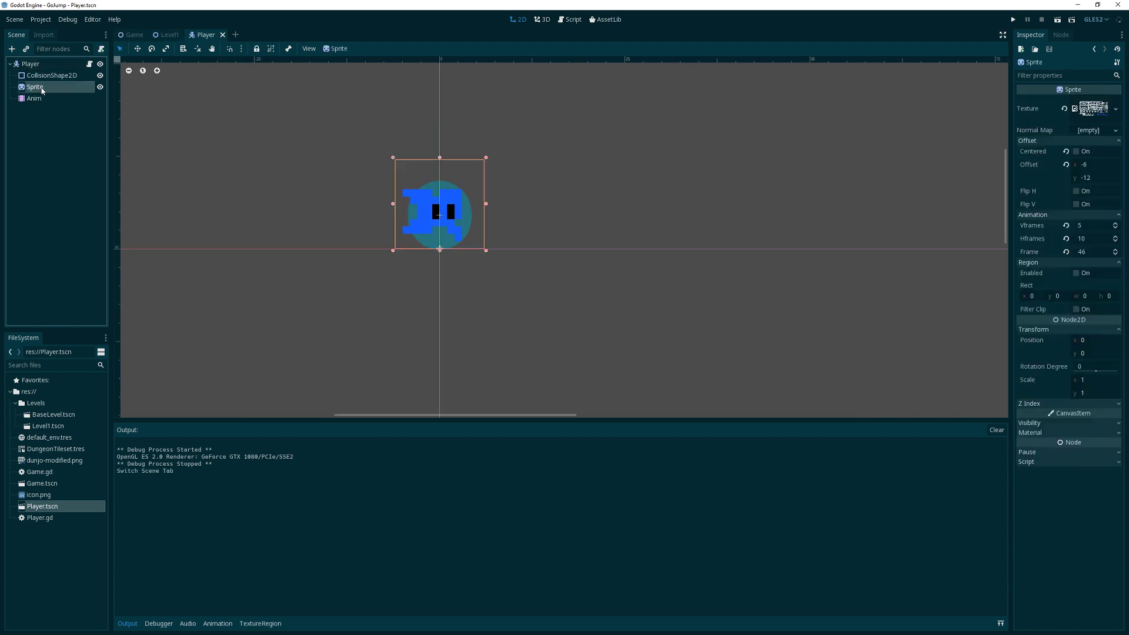
pyautogui.click(207, 623)
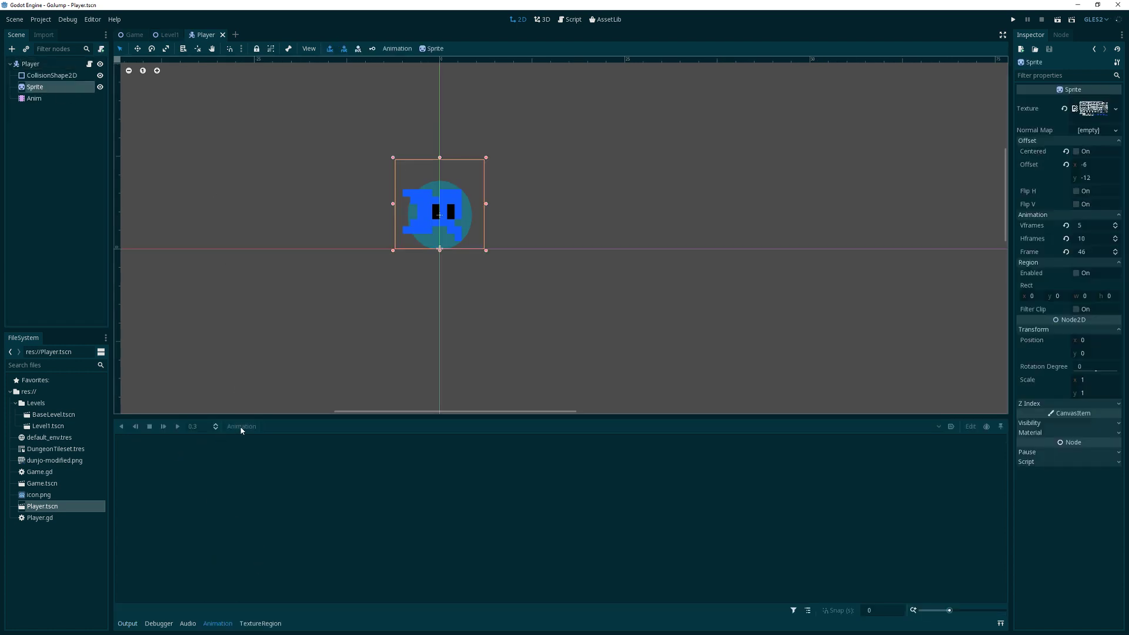
pyautogui.click(38, 66)
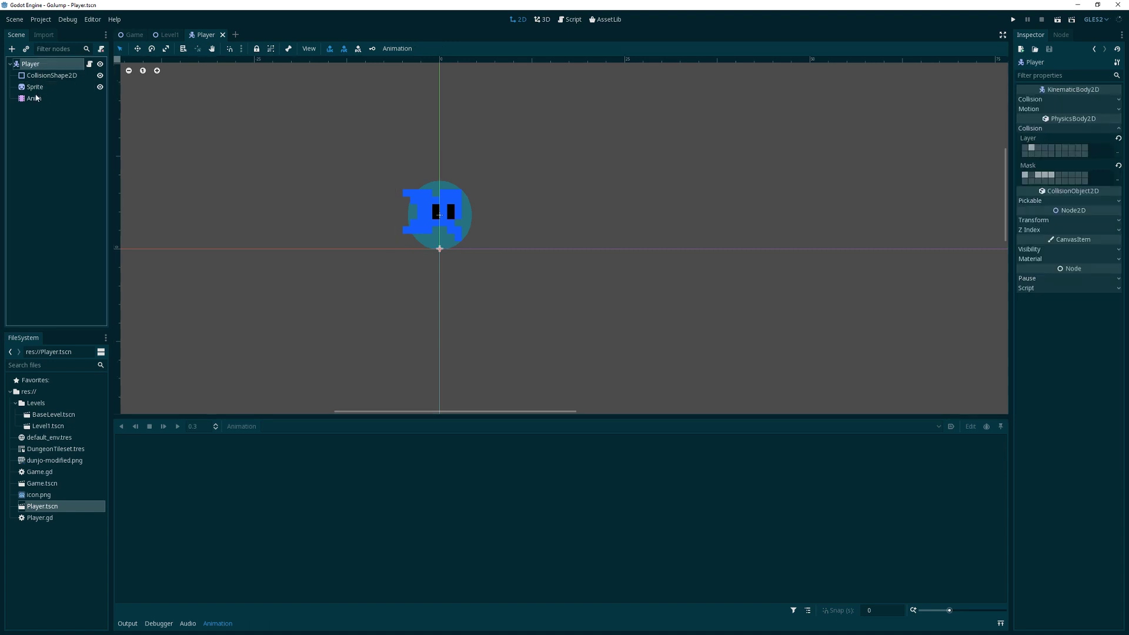
pyautogui.click(34, 98)
pyautogui.click(272, 427)
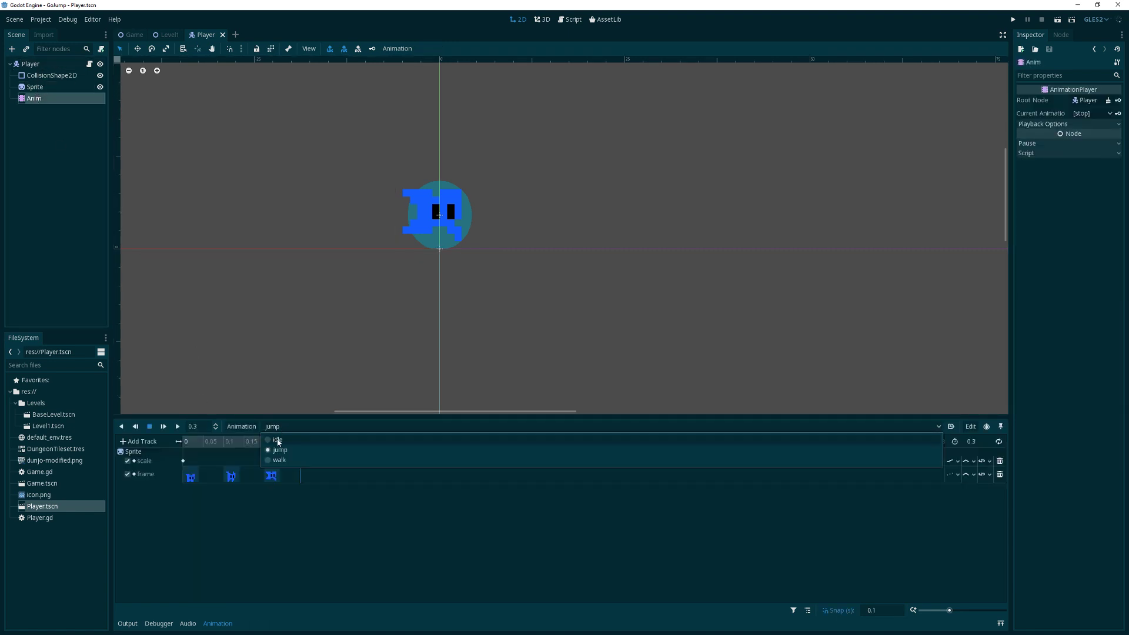
pyautogui.click(278, 444)
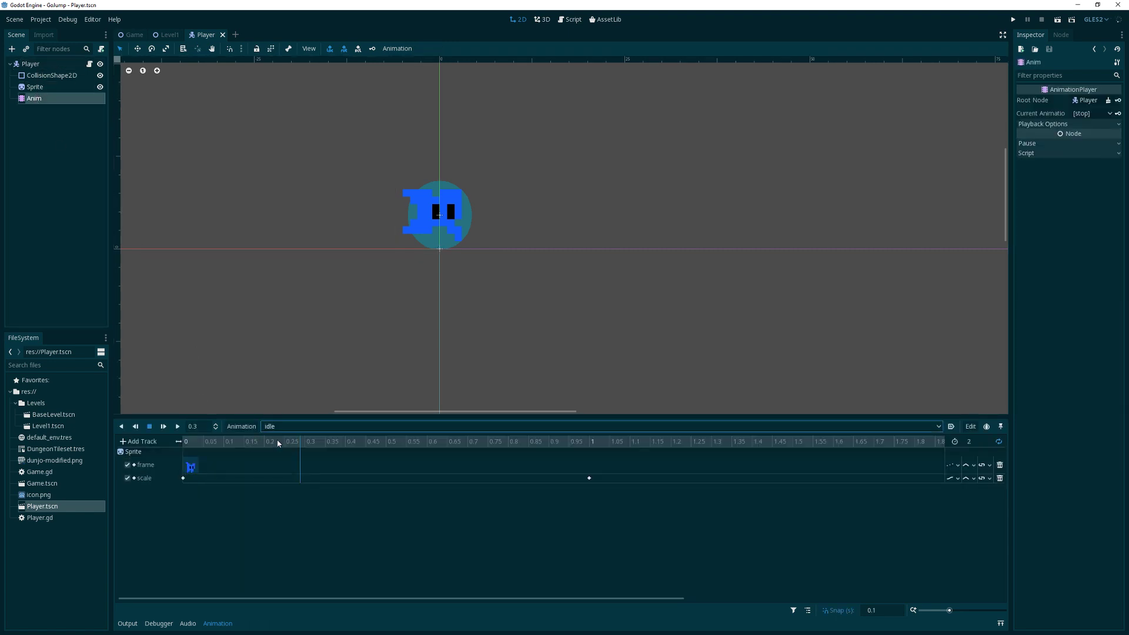
pyautogui.click(951, 427)
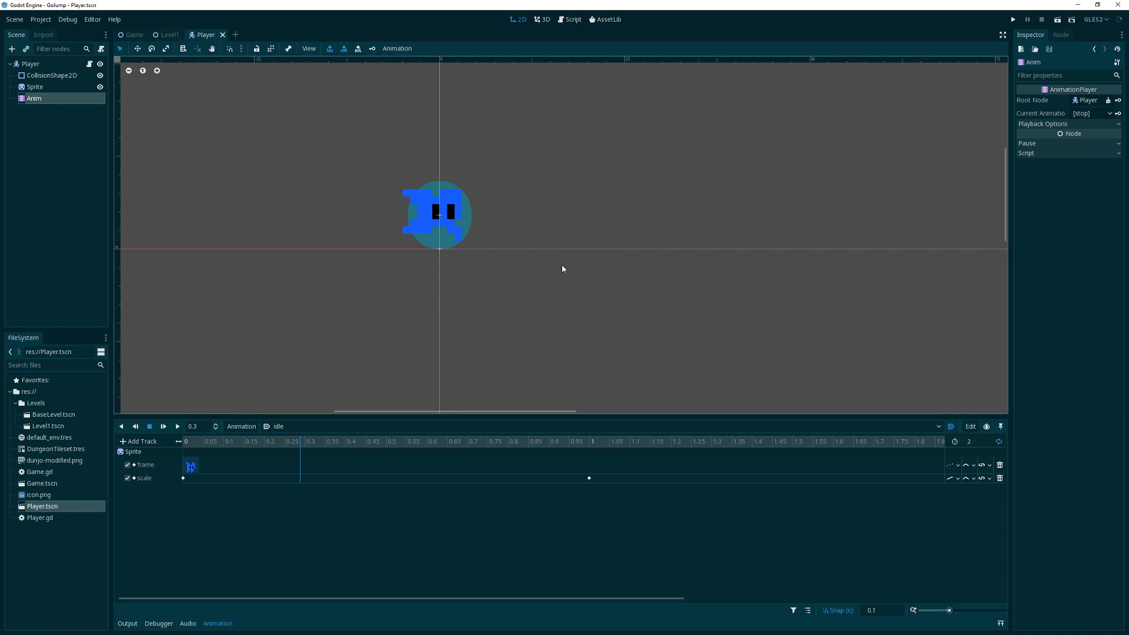
# Step: Run the Level1 scene on its own, view the game maximised to check the player's idle animation, and close it
pyautogui.click(168, 35)
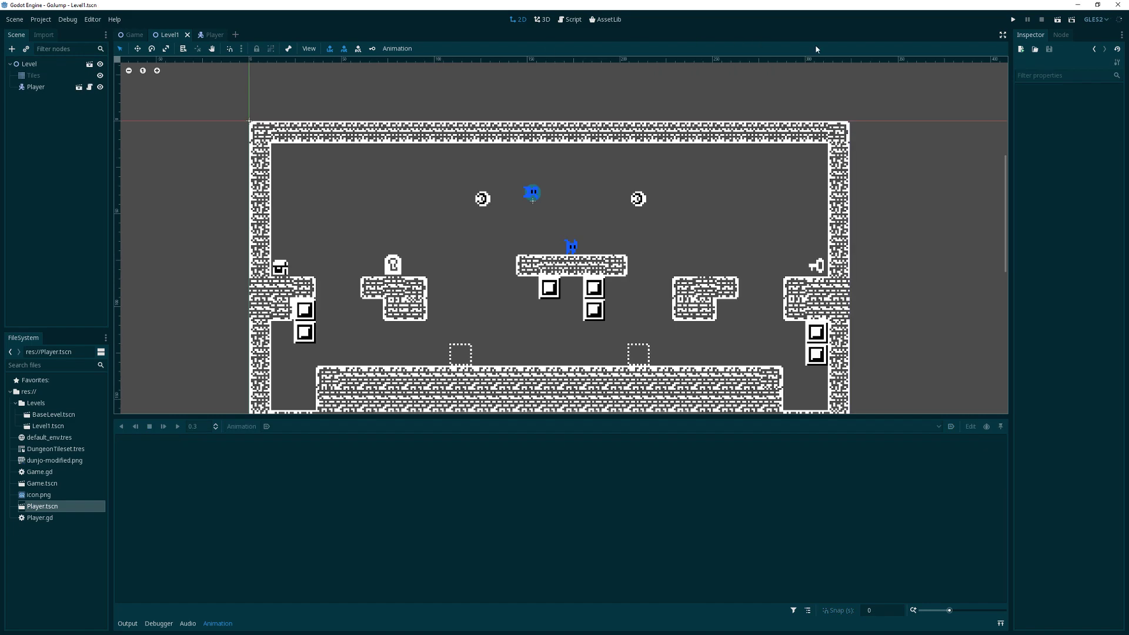
pyautogui.click(1057, 19)
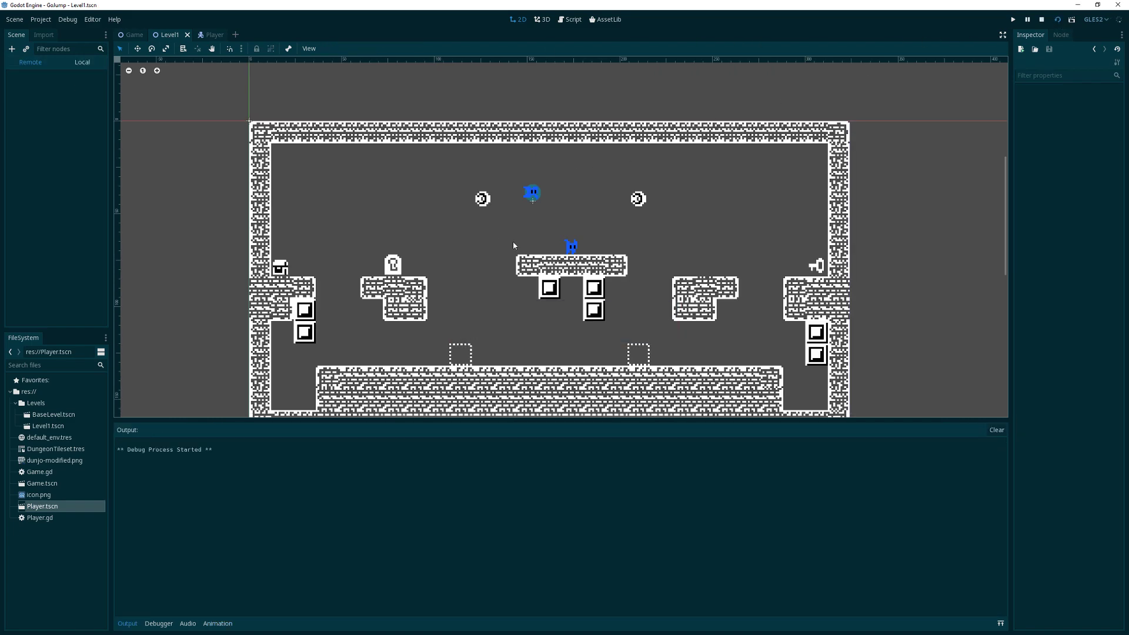
pyautogui.click(819, 166)
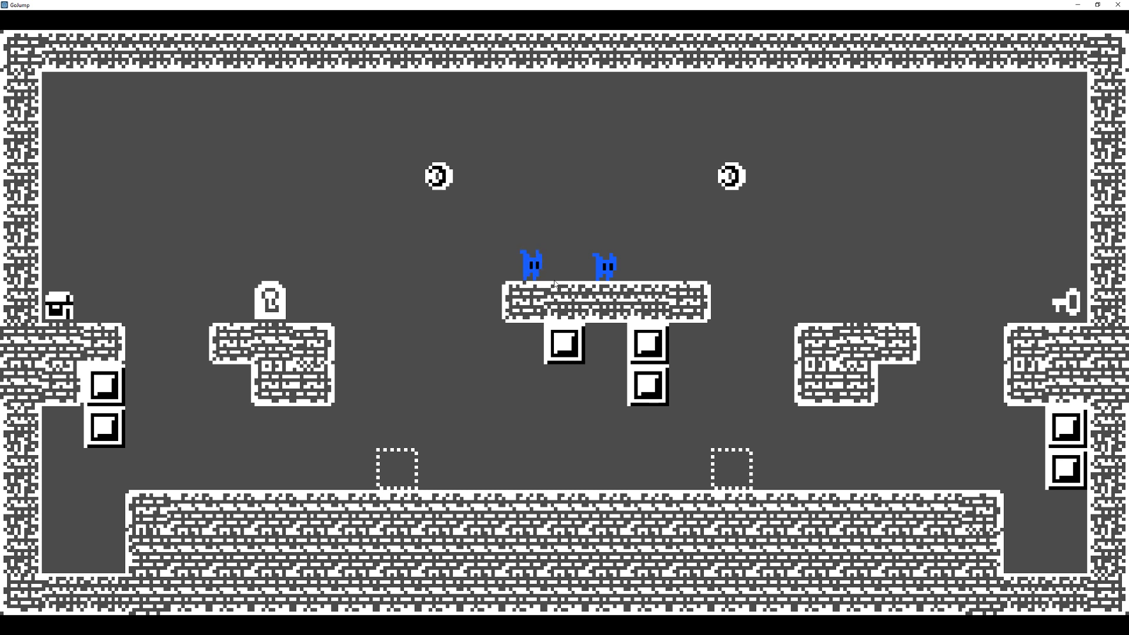
pyautogui.click(1118, 5)
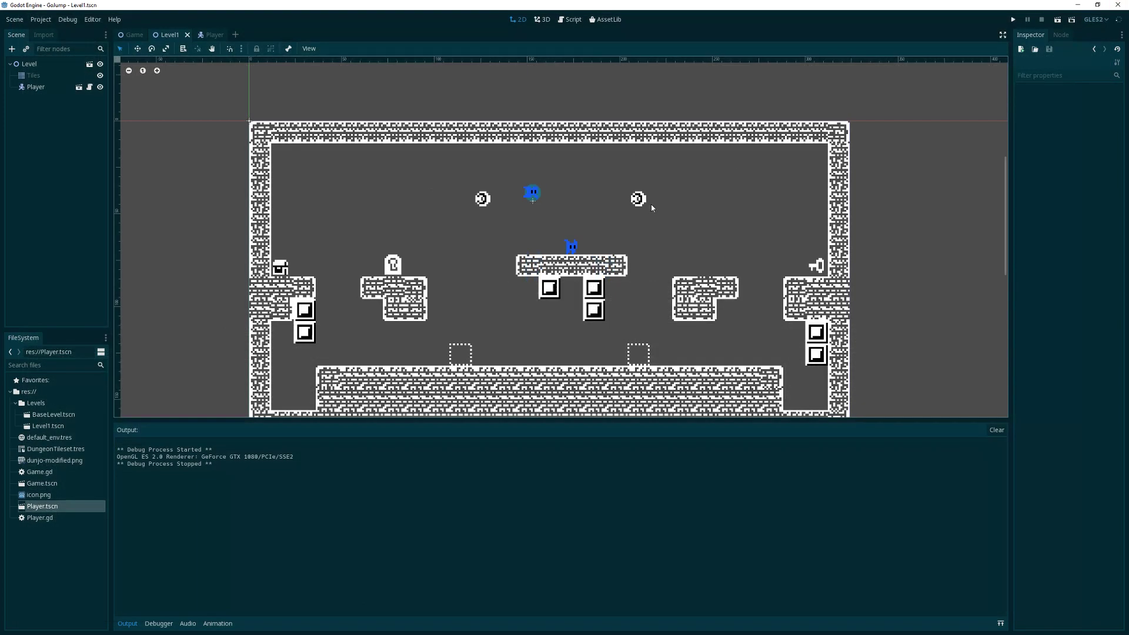